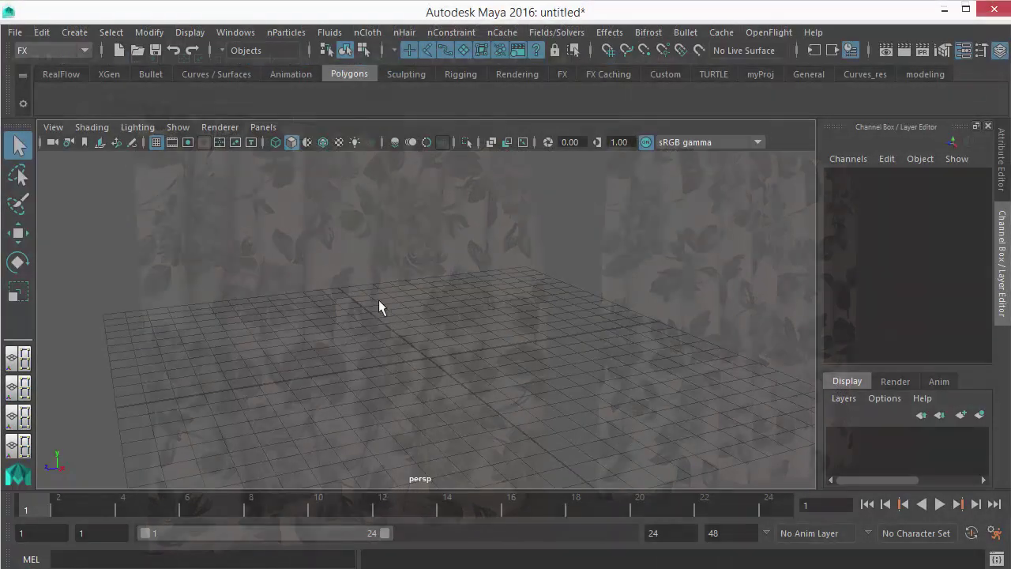
Step: Create a polygon plane at the origin and set its X, Y and Z scale to 20
click(70, 33)
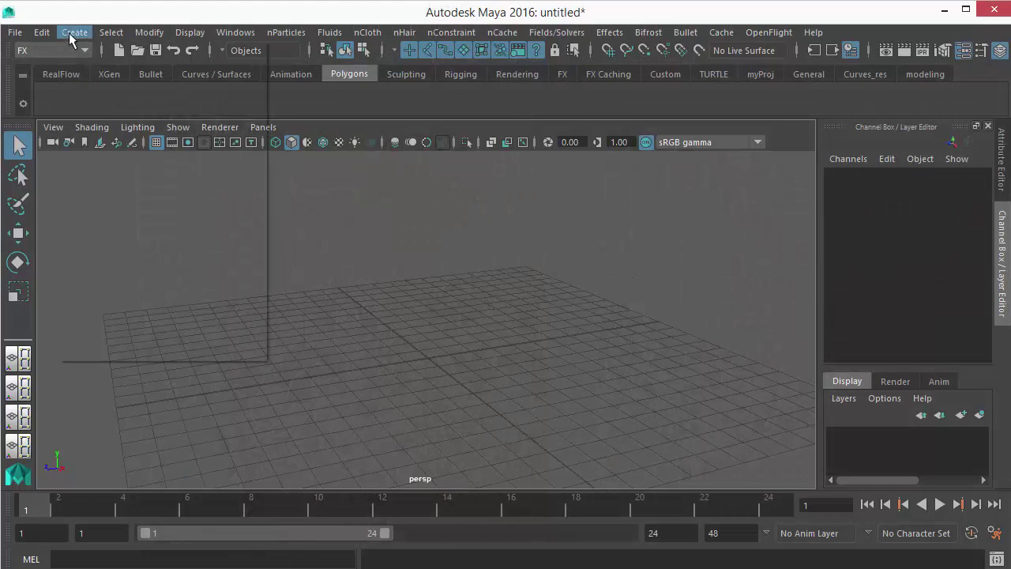
mouse_move(126, 97)
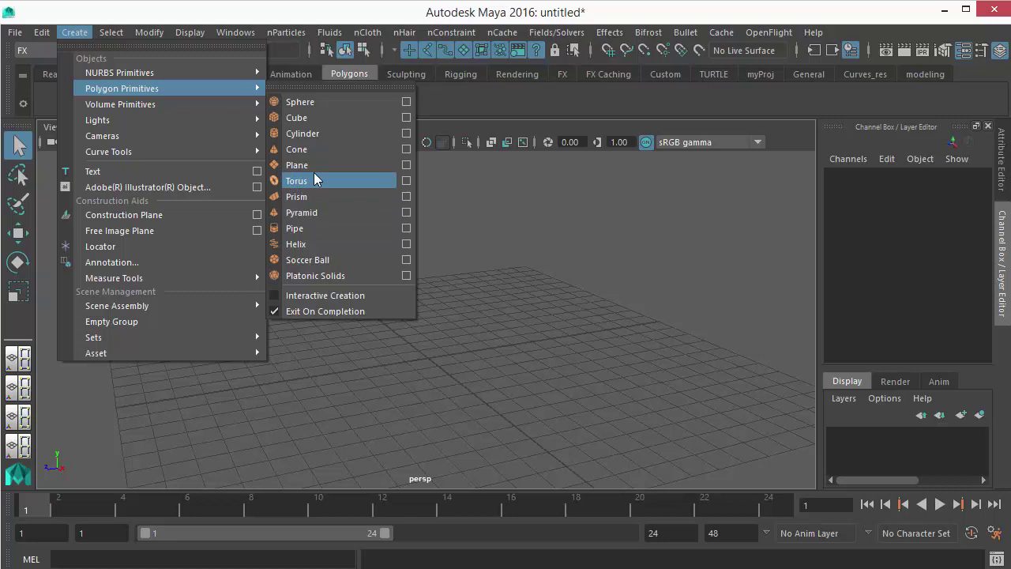
click(305, 164)
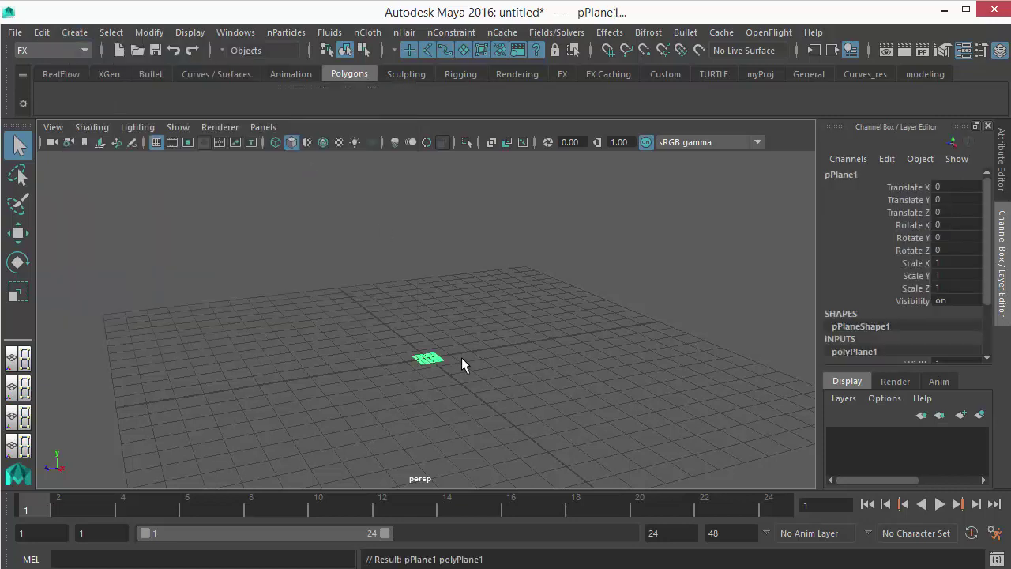
key(r)
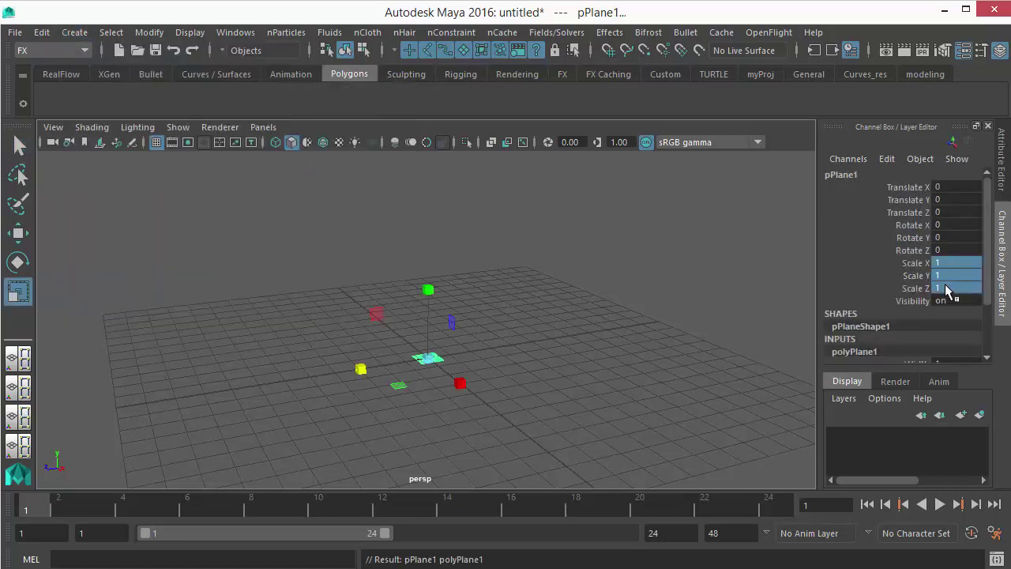
double_click(967, 286)
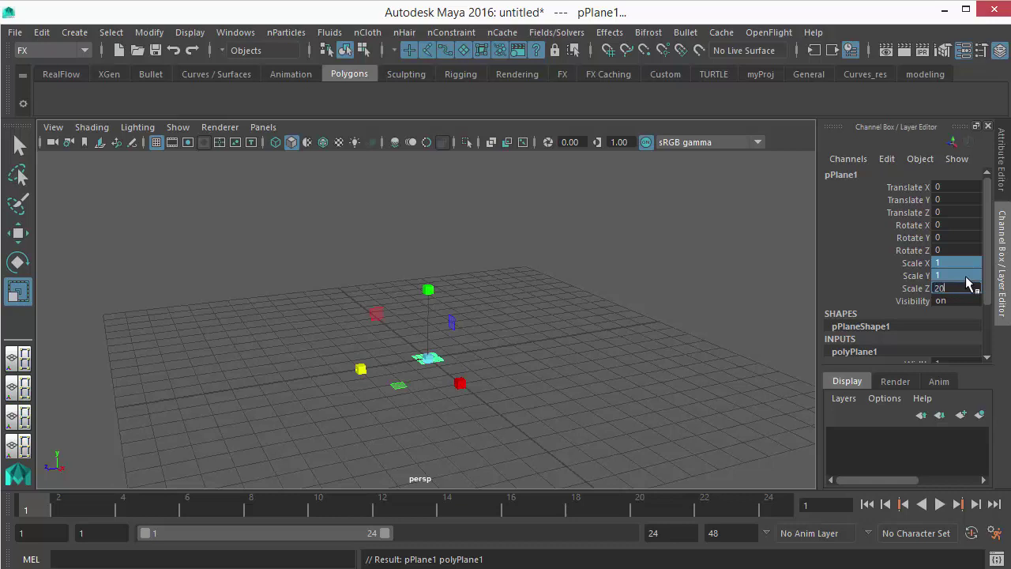
key(Return)
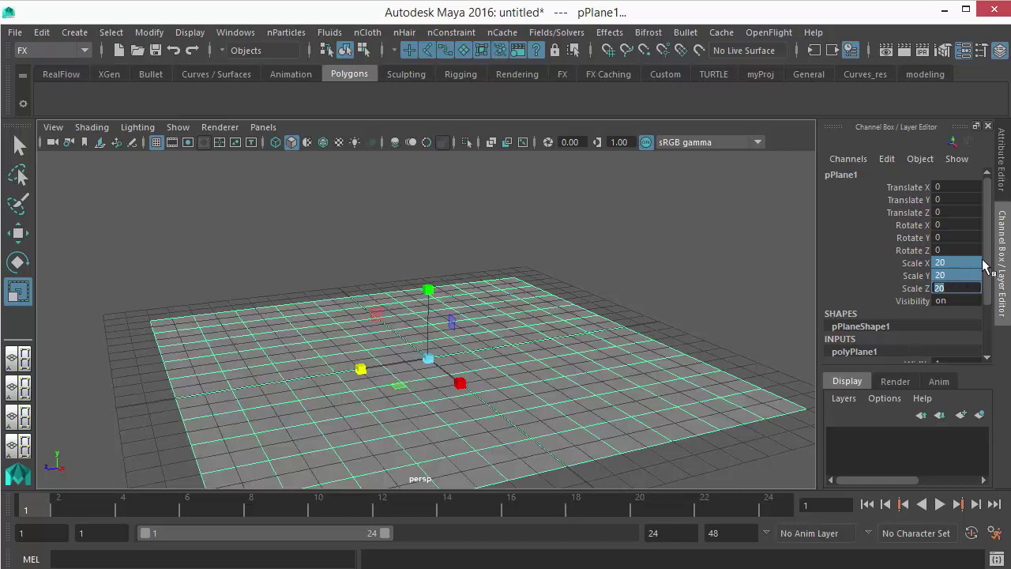
Step: Rotate the plane upright by setting its Z rotation to -90
scroll(474, 377, down, 3)
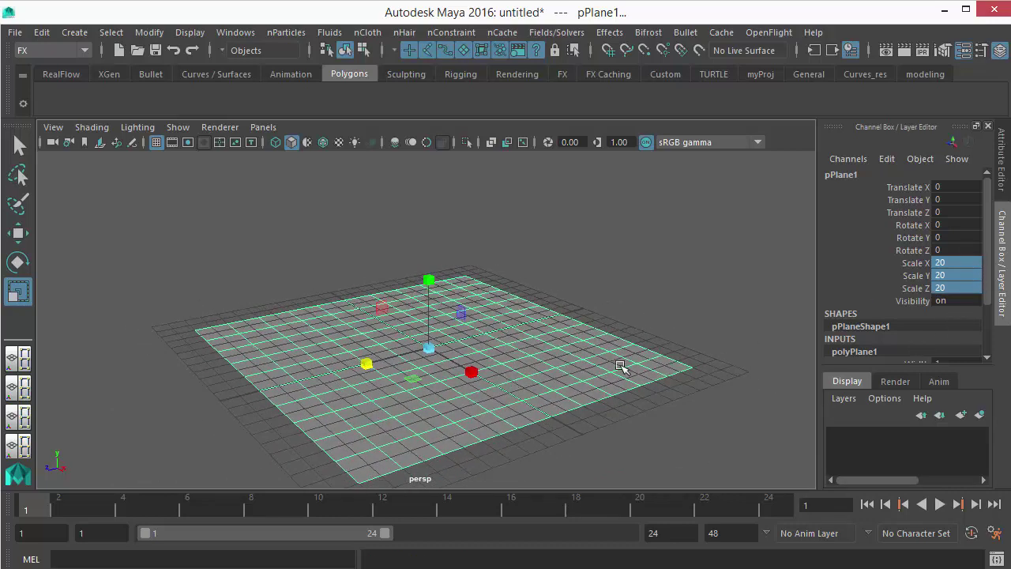
scroll(442, 406, up, 3)
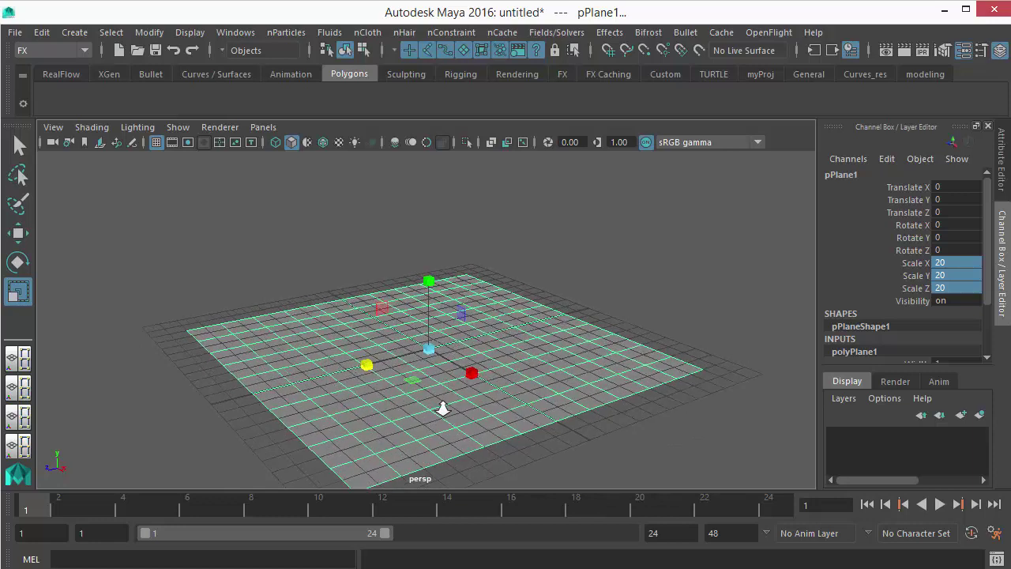
scroll(463, 367, down, 4)
scroll(455, 366, down, 1)
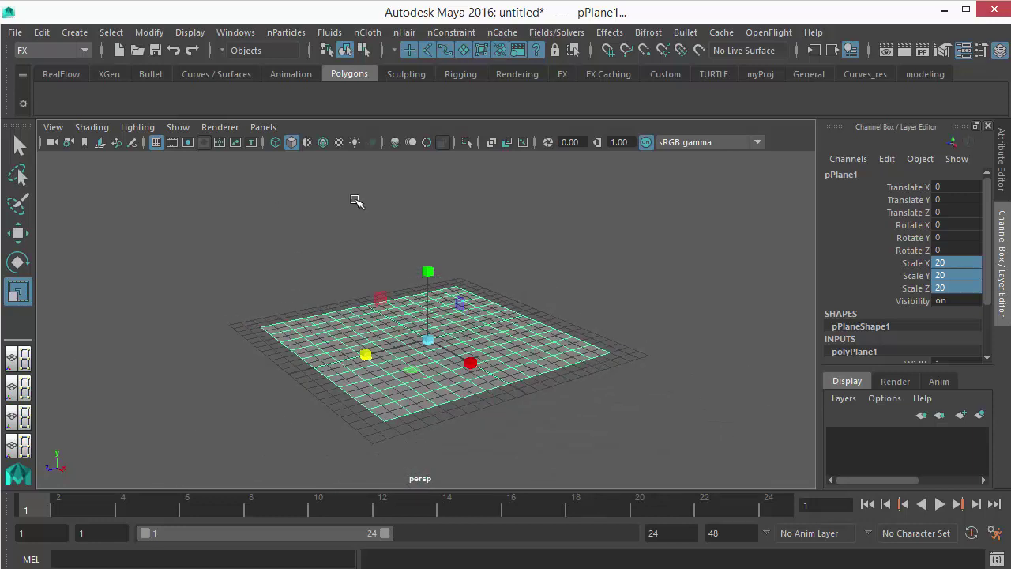
scroll(302, 295, up, 3)
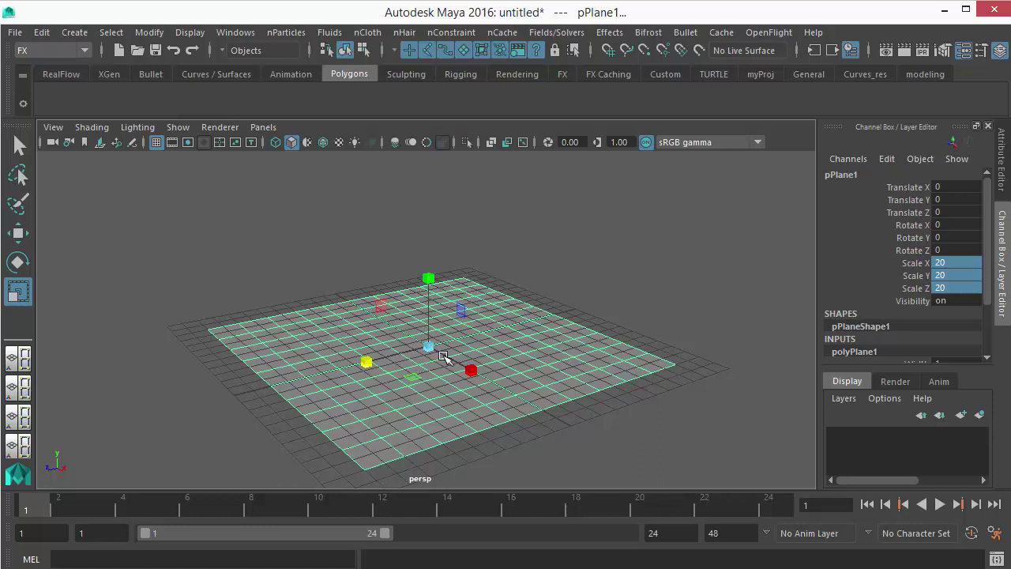
key(e)
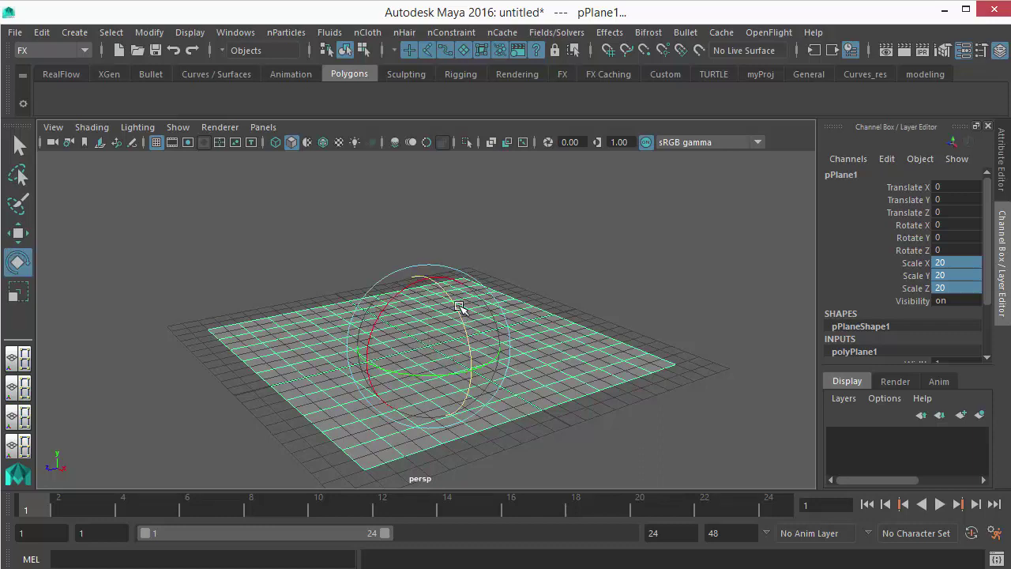
drag(458, 304, 467, 372)
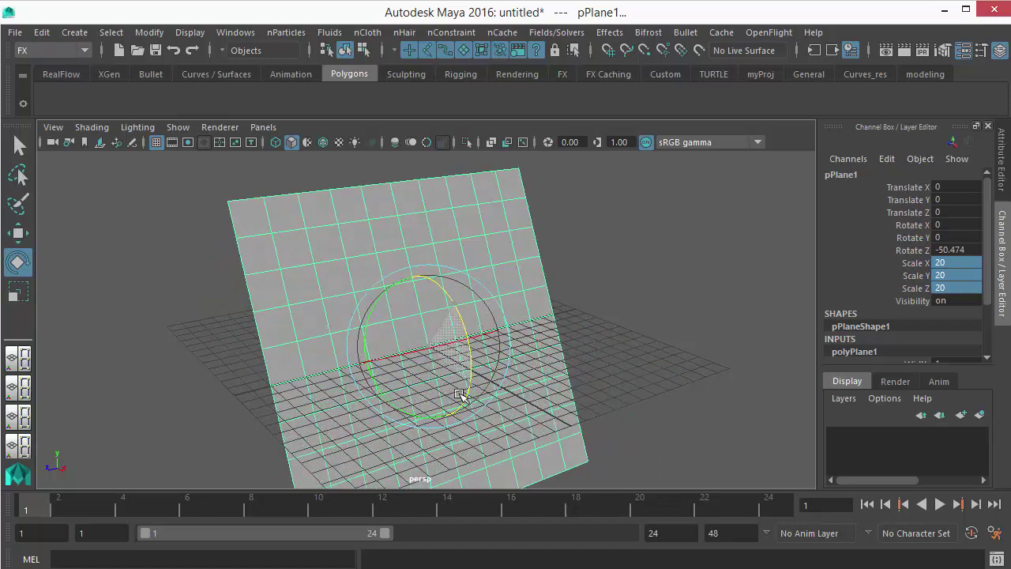
double_click(966, 251)
text(-90)
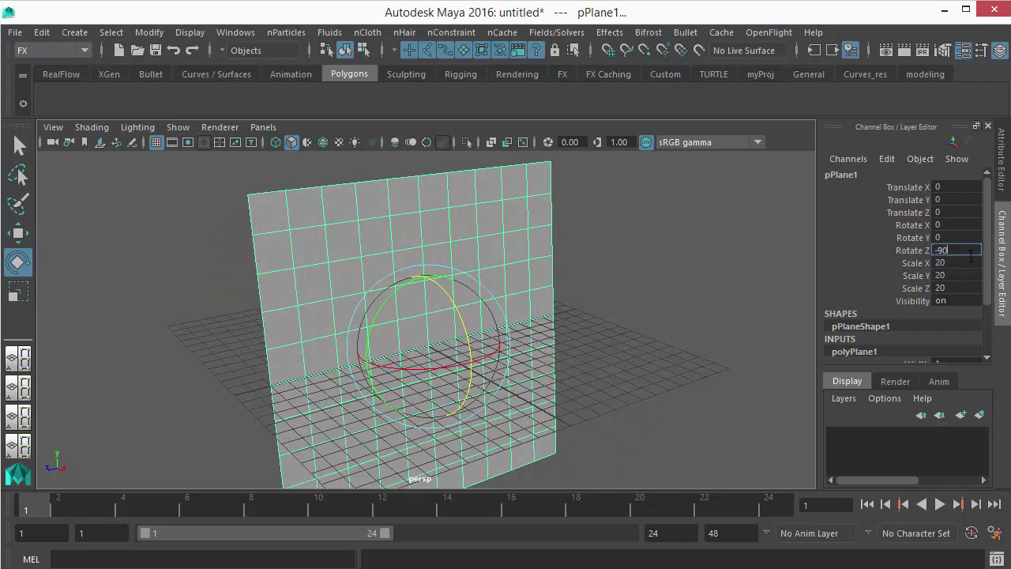
key(Return)
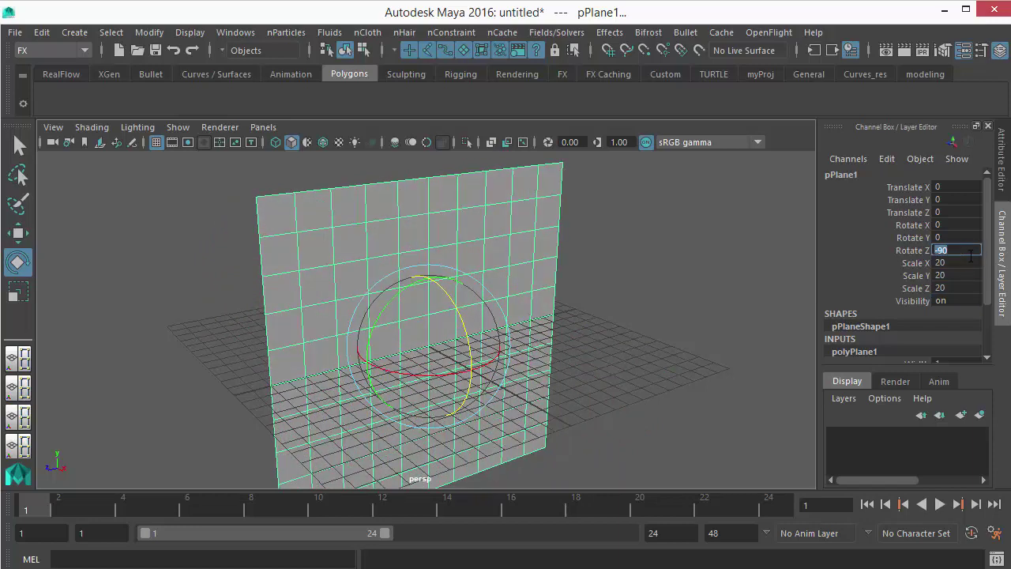
Step: Raise the upright plane above the grid to a Y translation of about 11.26
alt+drag(418, 316, 413, 293)
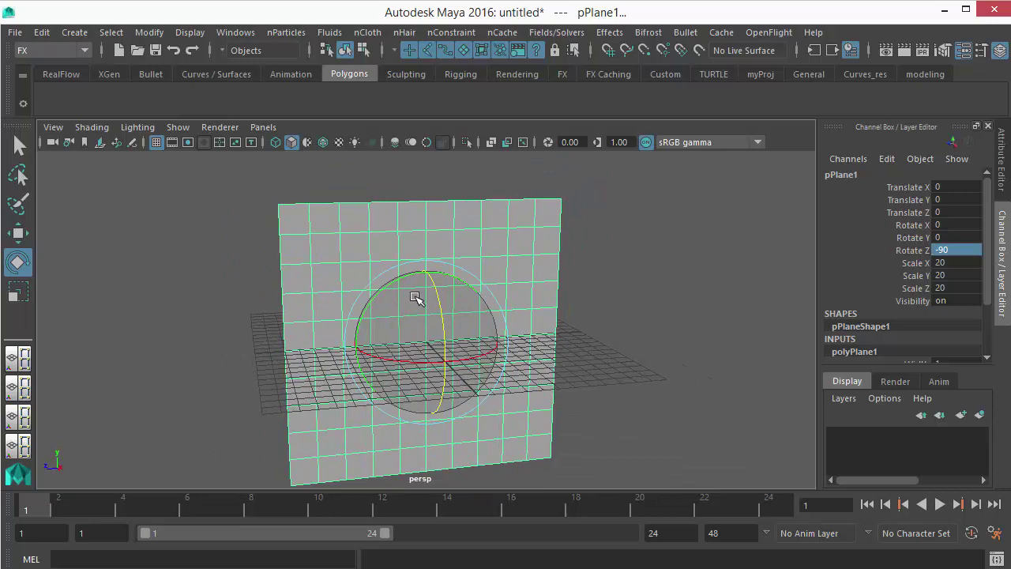
key(w)
alt+drag(424, 334, 354, 350)
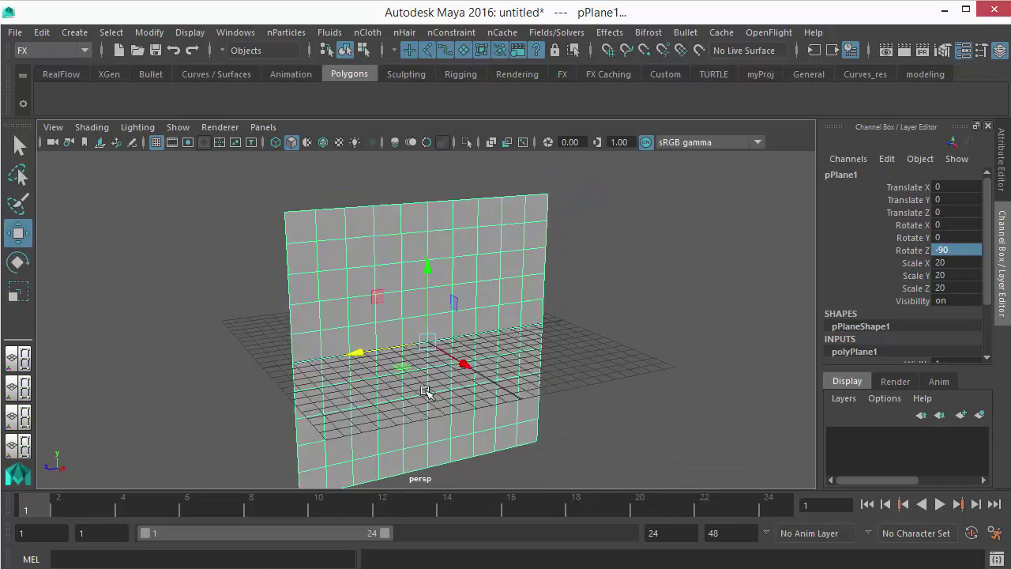
drag(425, 269, 432, 100)
Step: Widen the upright plane by setting the height in its polyPlane1 construction inputs to 1.5
alt+drag(456, 350, 429, 403)
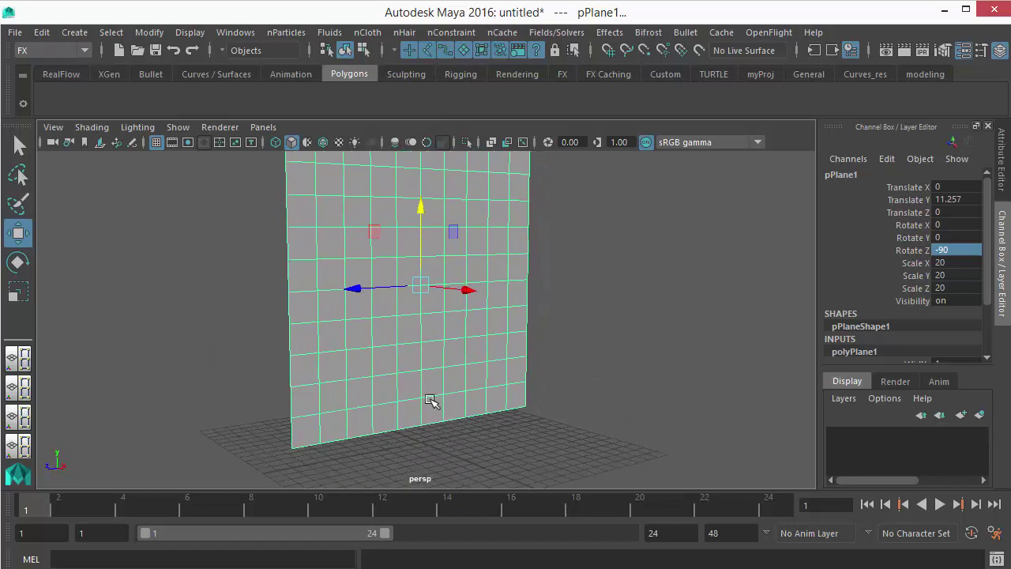
alt+drag(389, 332, 345, 364)
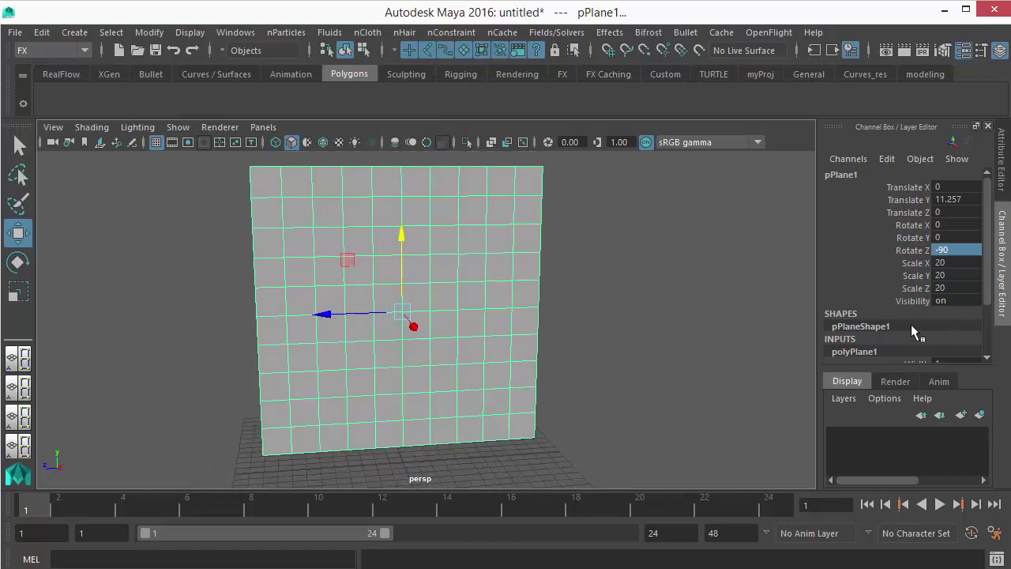
scroll(980, 270, down, 2)
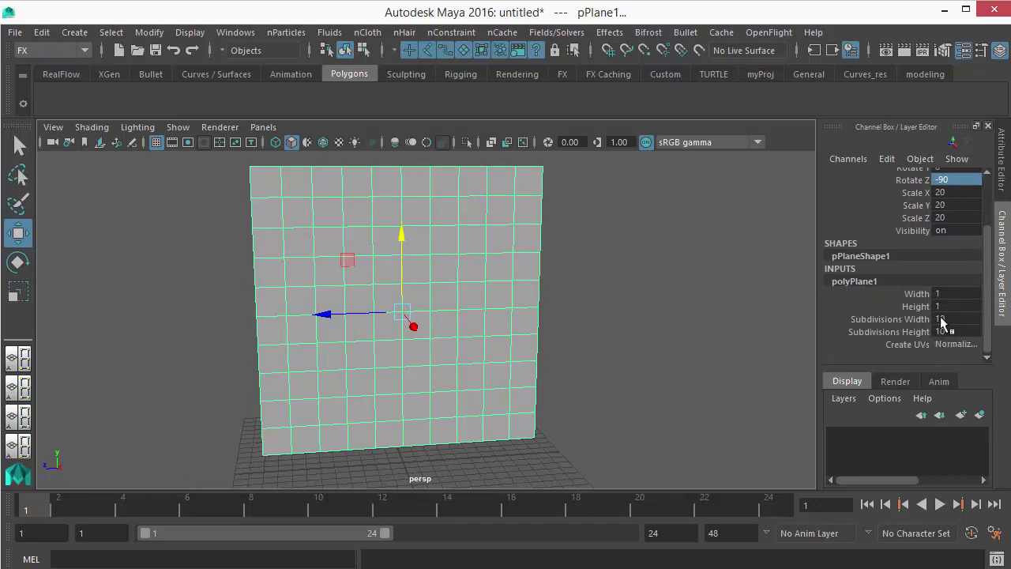
double_click(940, 306)
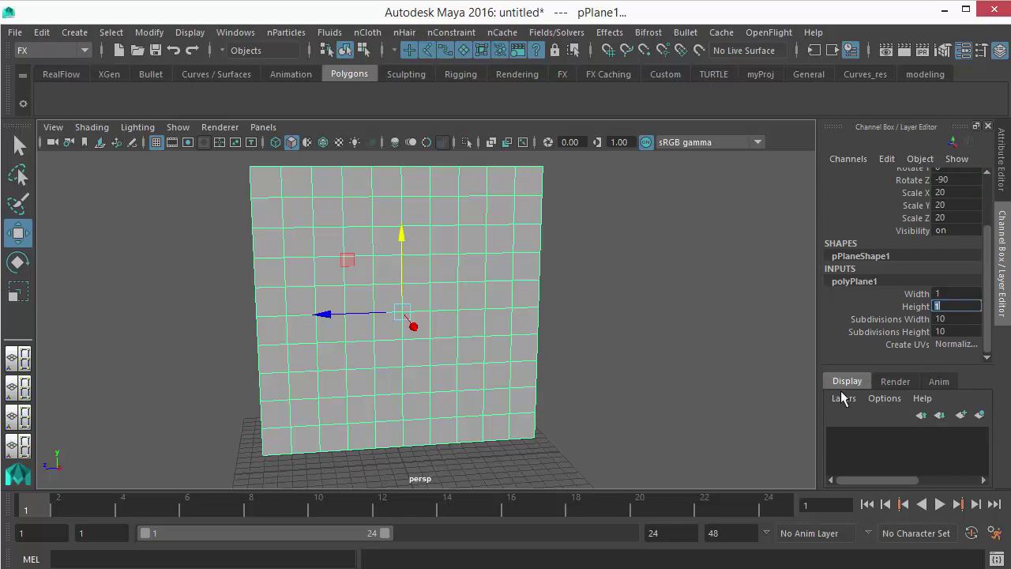
text(1.5)
key(Return)
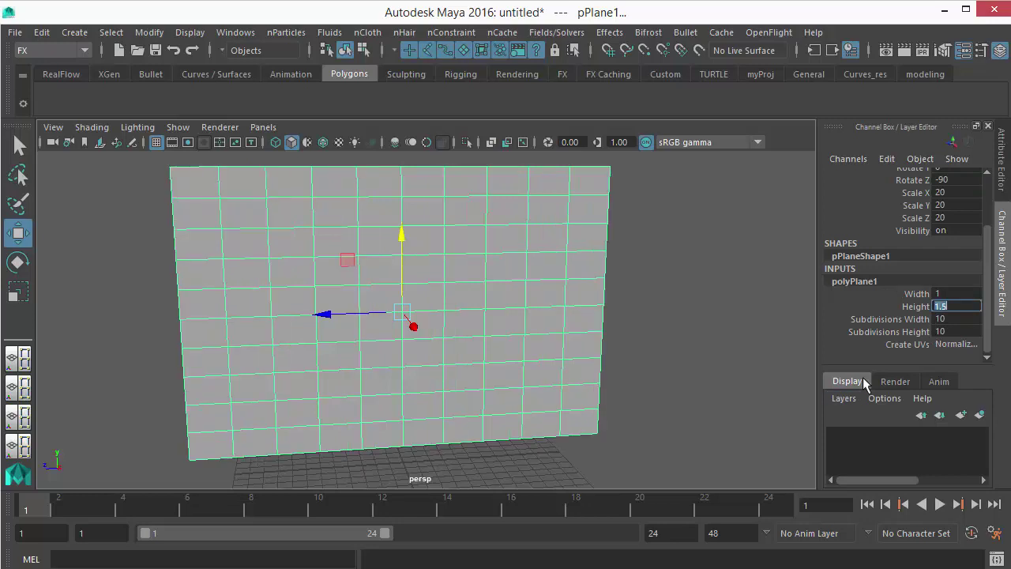
Step: Try narrowing and widening the plane horizontally along Z with the Scale tool, and undo the narrowing
mouse_move(418, 267)
alt+mouse_down()
mouse_move(427, 283)
mouse_move(406, 277)
alt+mouse_up()
scroll(408, 274, down, 5)
scroll(407, 271, up, 3)
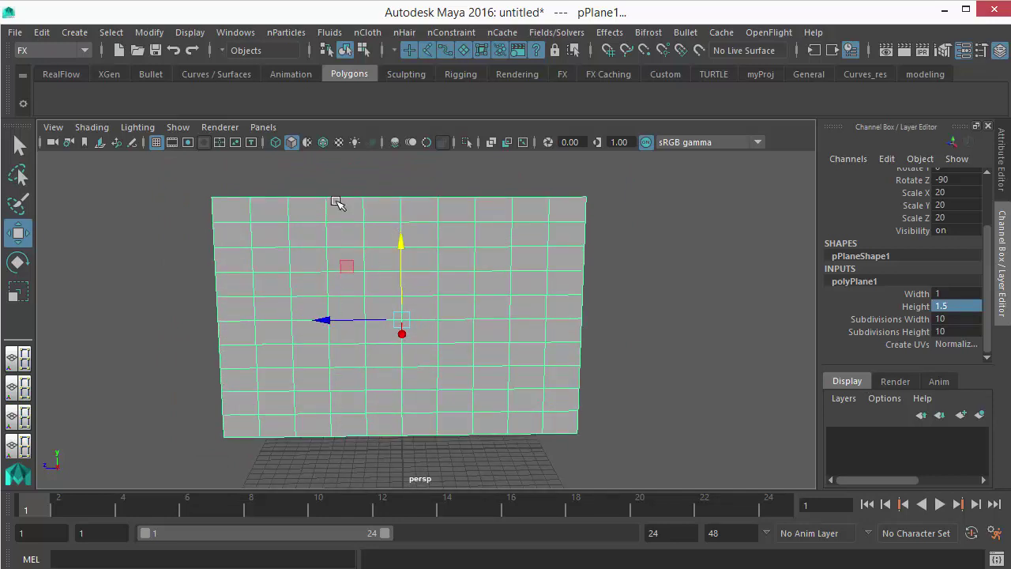
key(r)
drag(330, 322, 369, 321)
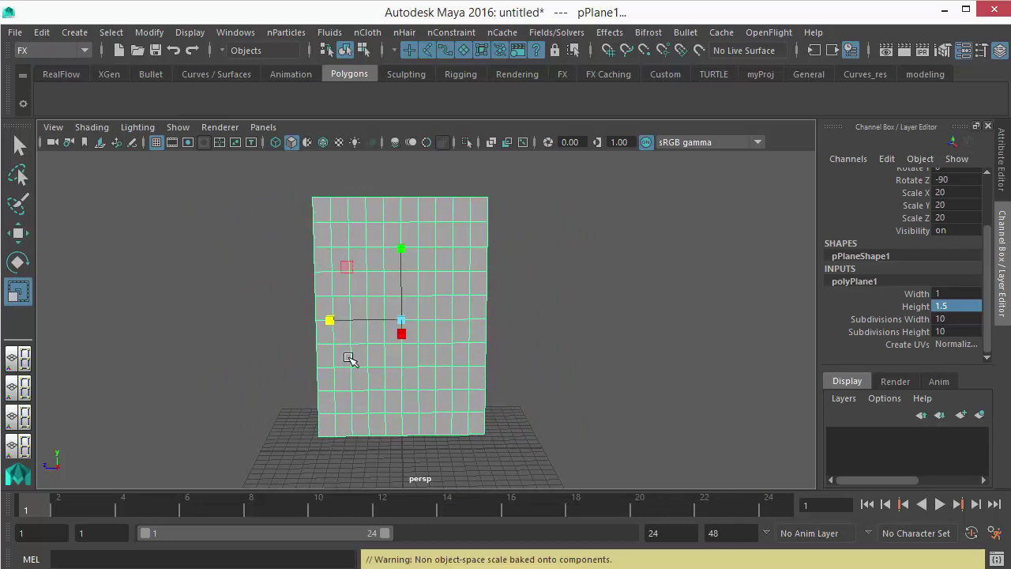
alt+drag(350, 360, 338, 210)
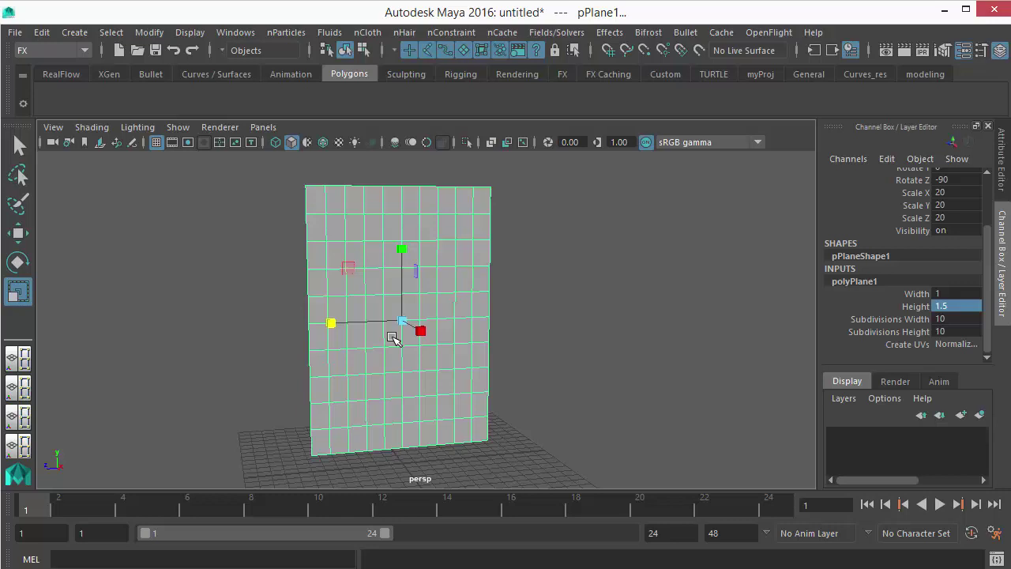
drag(329, 321, 242, 319)
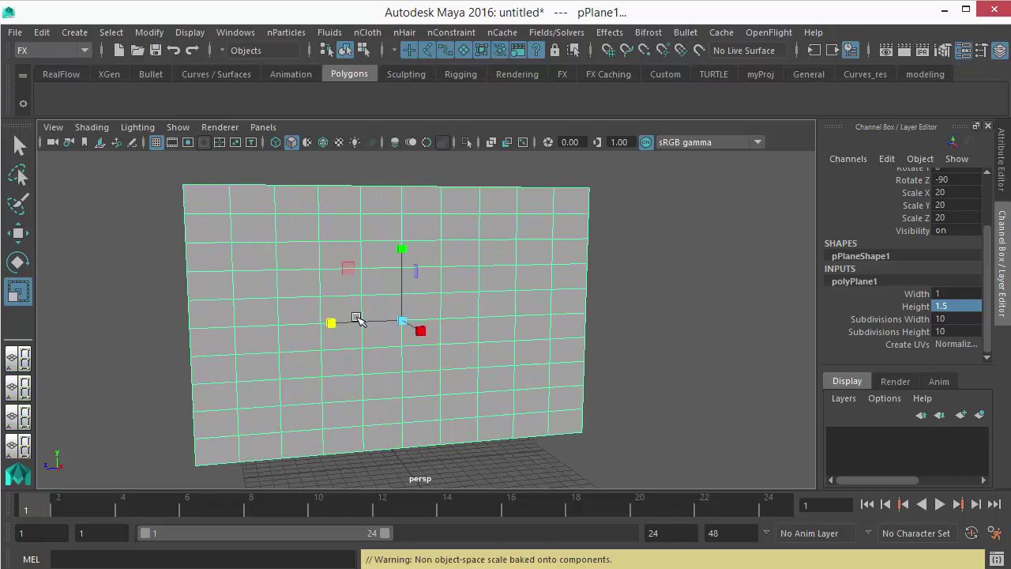
drag(333, 322, 372, 322)
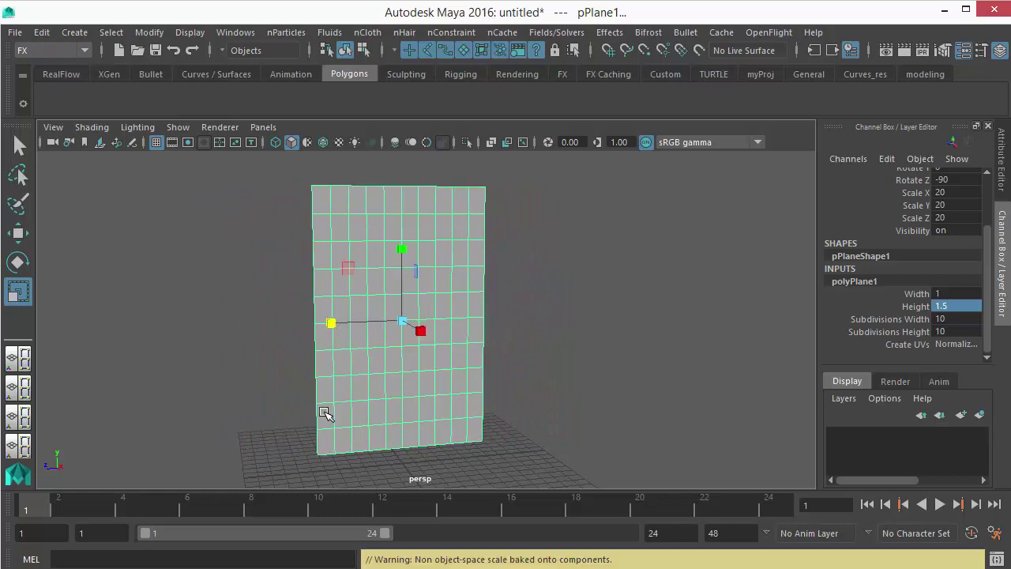
key(ctrl+z)
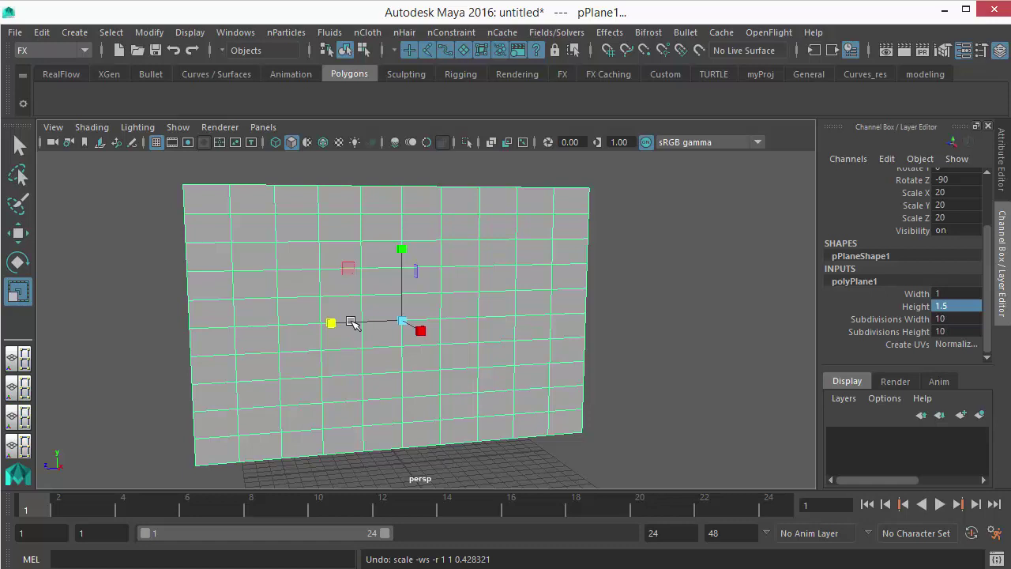
alt+drag(329, 332, 363, 331)
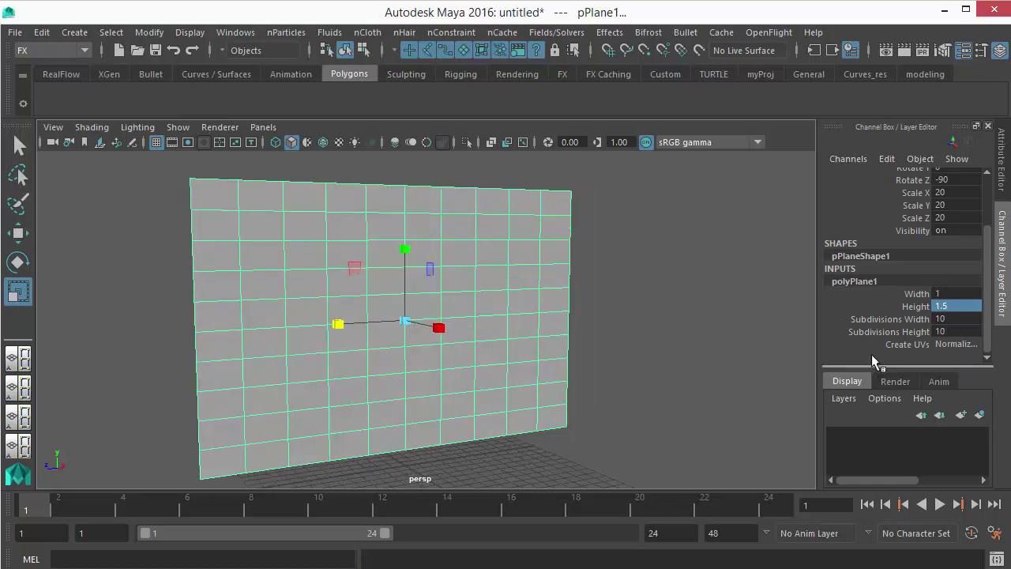
alt+drag(477, 324, 489, 283)
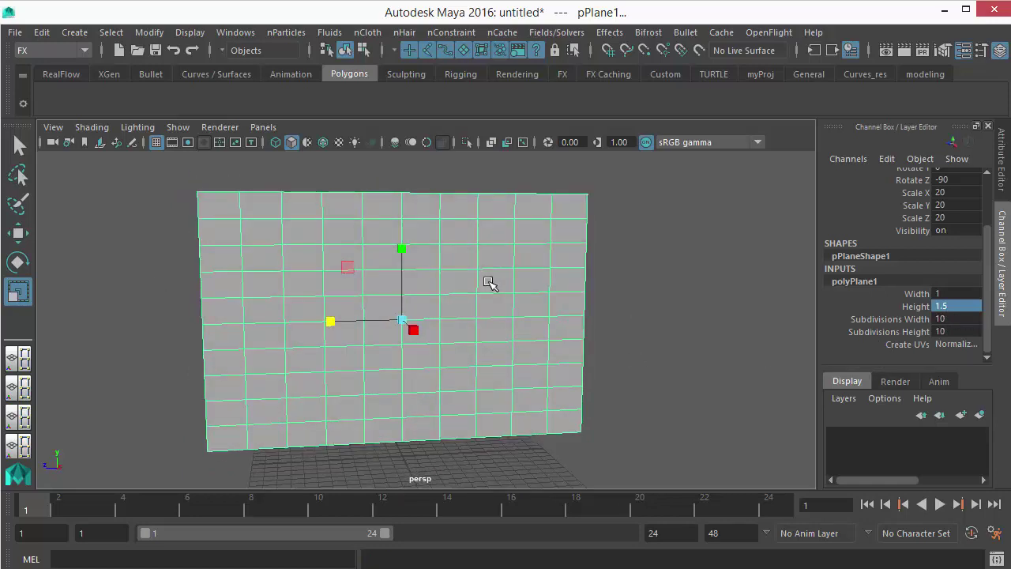
Step: Try 50 subdivisions for both the width and height of the plane, and undo the change
shift+click(953, 329)
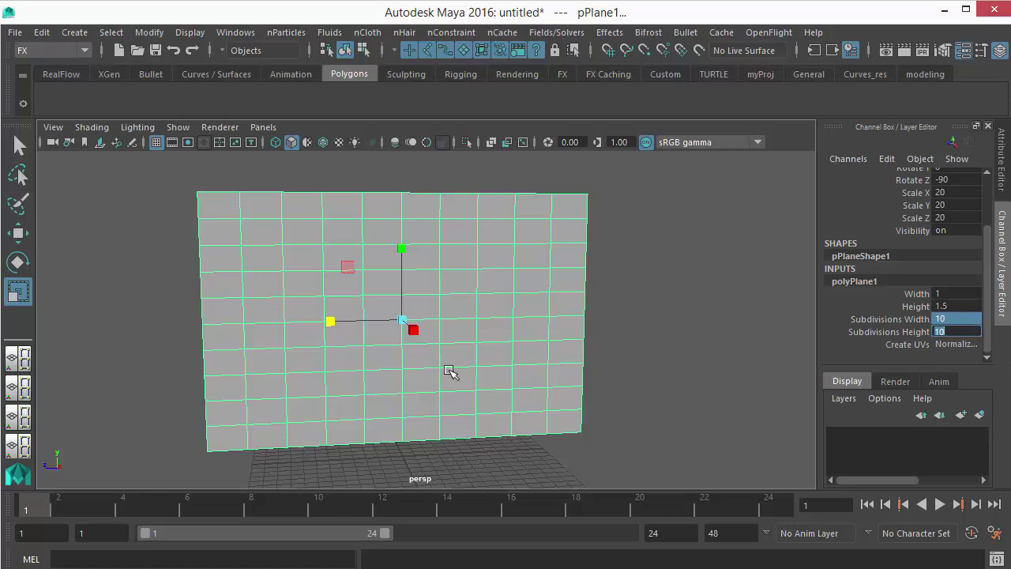
alt+drag(318, 343, 225, 311)
alt+right_drag(225, 311, 222, 221)
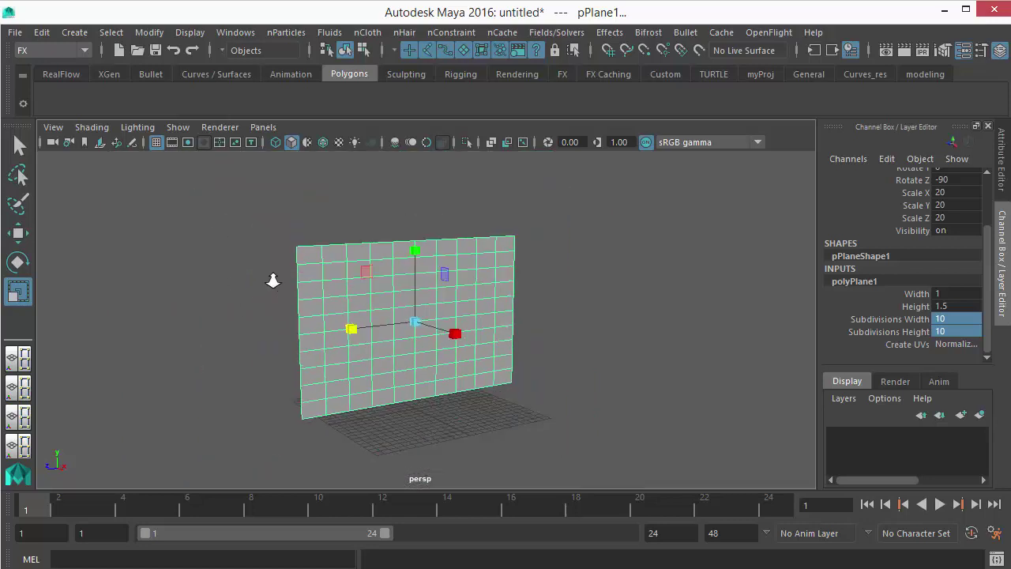
alt+right_drag(274, 279, 346, 361)
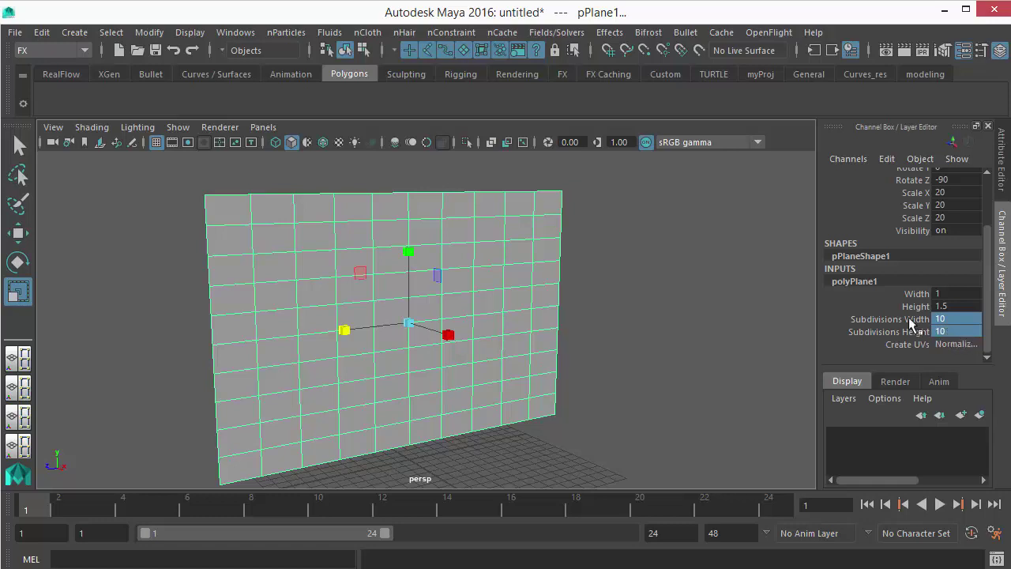
drag(909, 319, 912, 333)
click(953, 330)
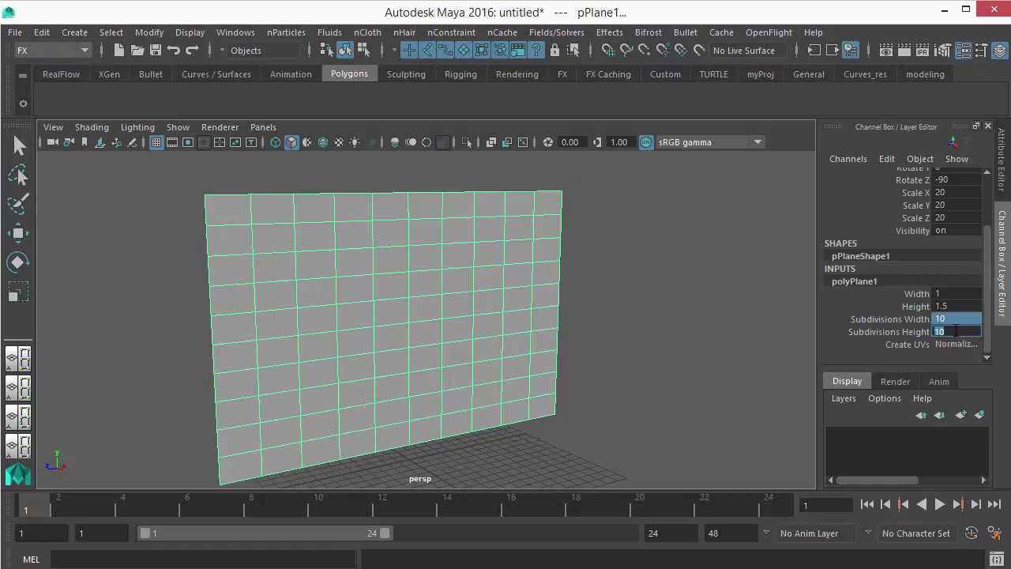
text(50)
key(Return)
scroll(312, 251, up, 2)
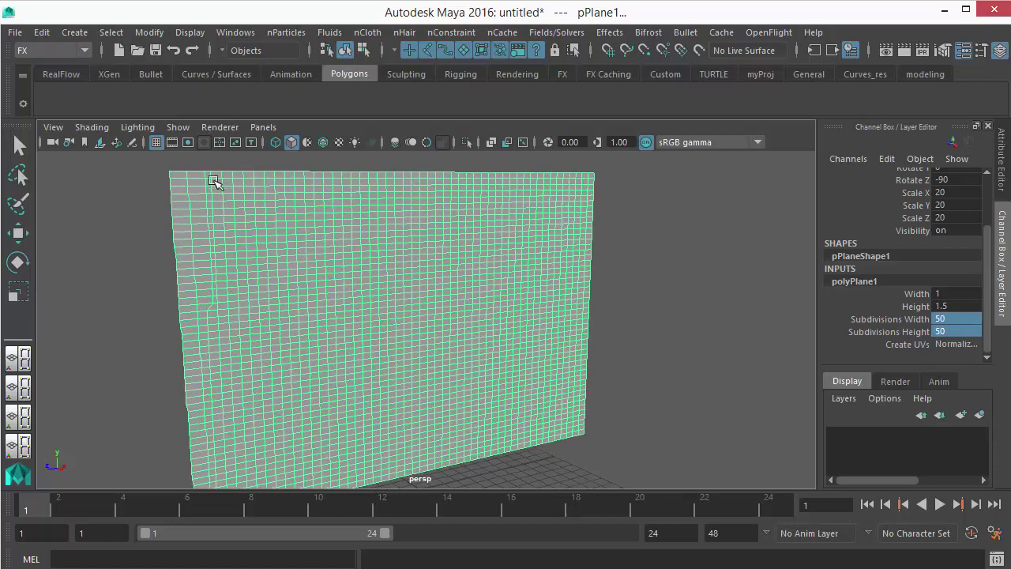
key(ctrl+z)
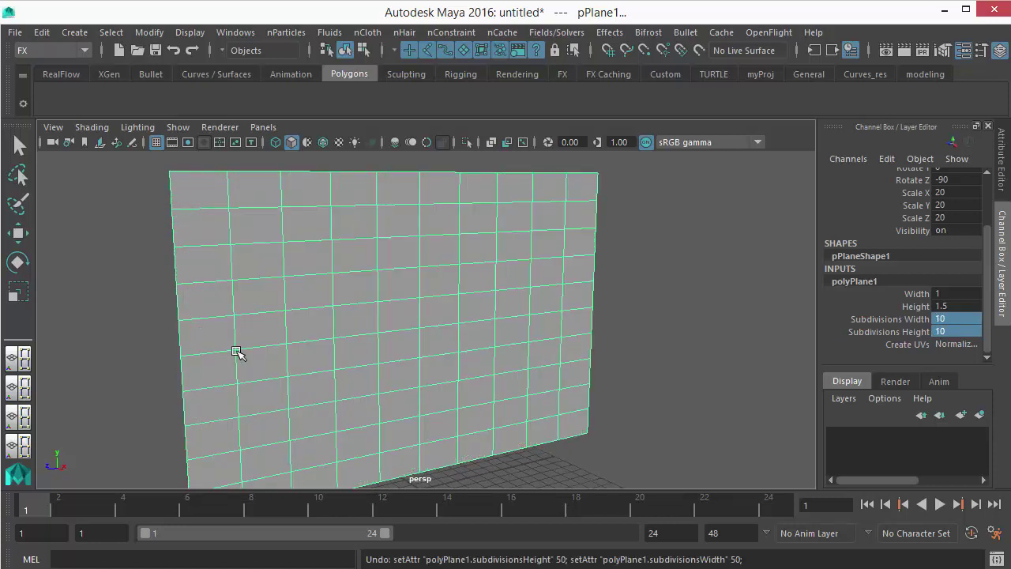
Step: Undo the earlier horizontal scaling steps and set both the width and height subdivisions of the plane to 50
key(ctrl+z)
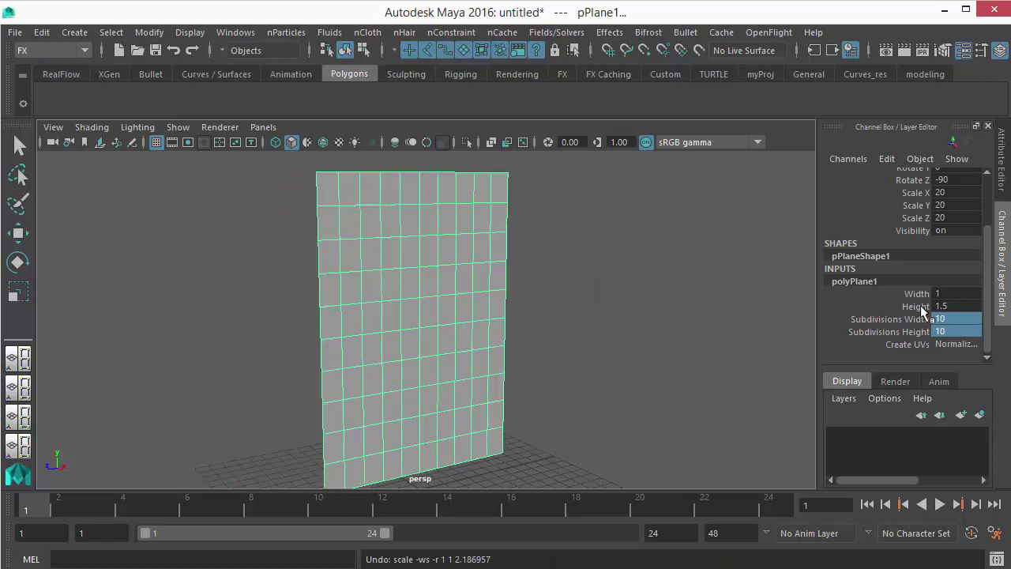
key(ctrl+z)
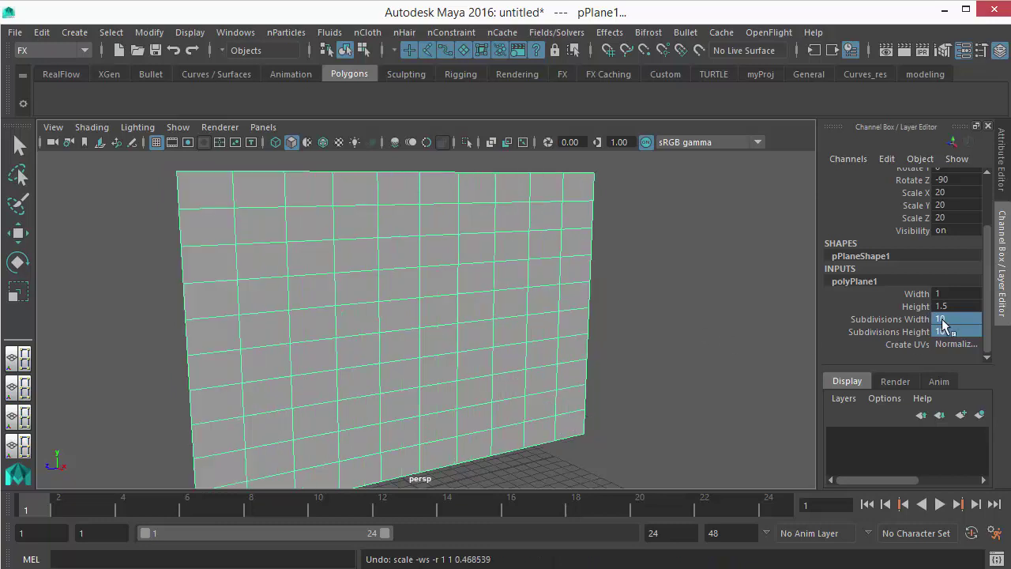
click(952, 332)
text(50)
key(Return)
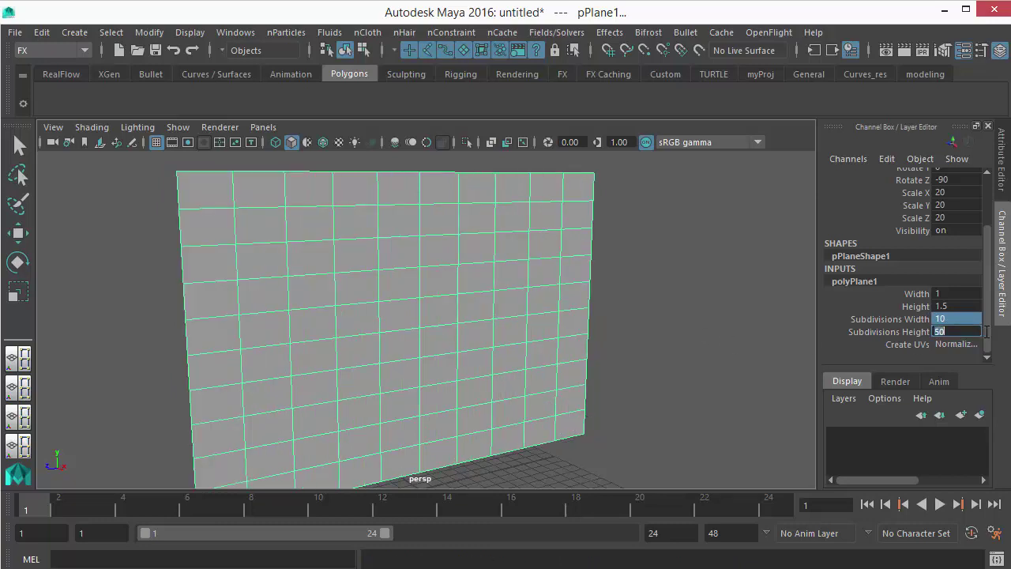
Step: Try widening the subdivided plane along Z with the Scale tool, and undo the scaling
alt+drag(537, 302, 501, 309)
key(r)
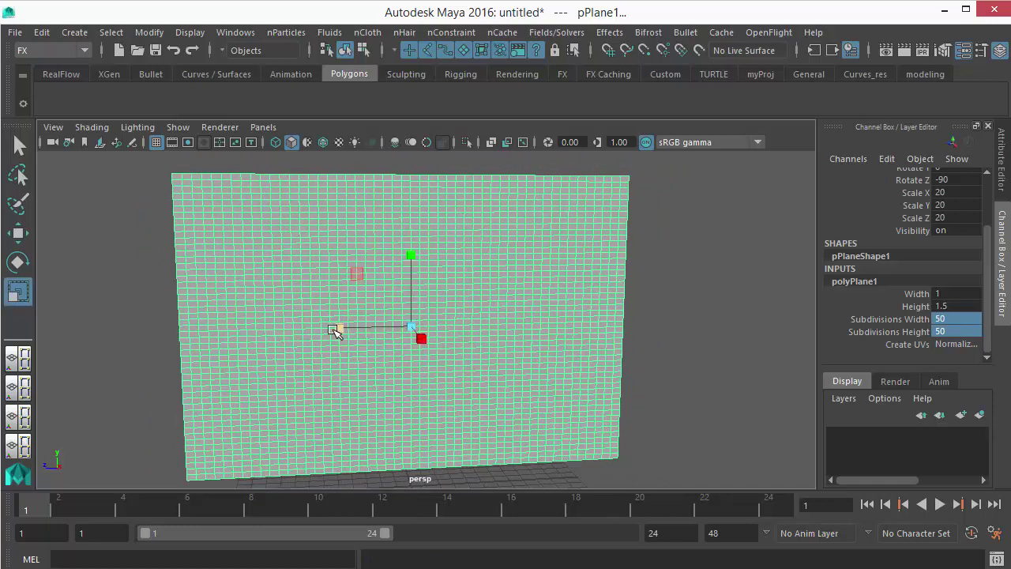
drag(334, 330, 317, 326)
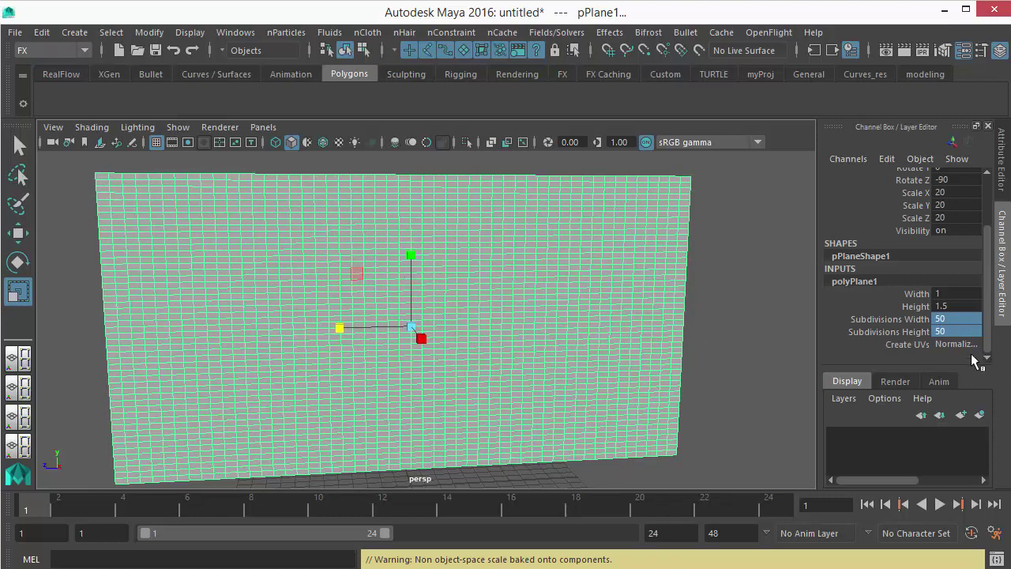
click(921, 305)
click(918, 294)
click(911, 307)
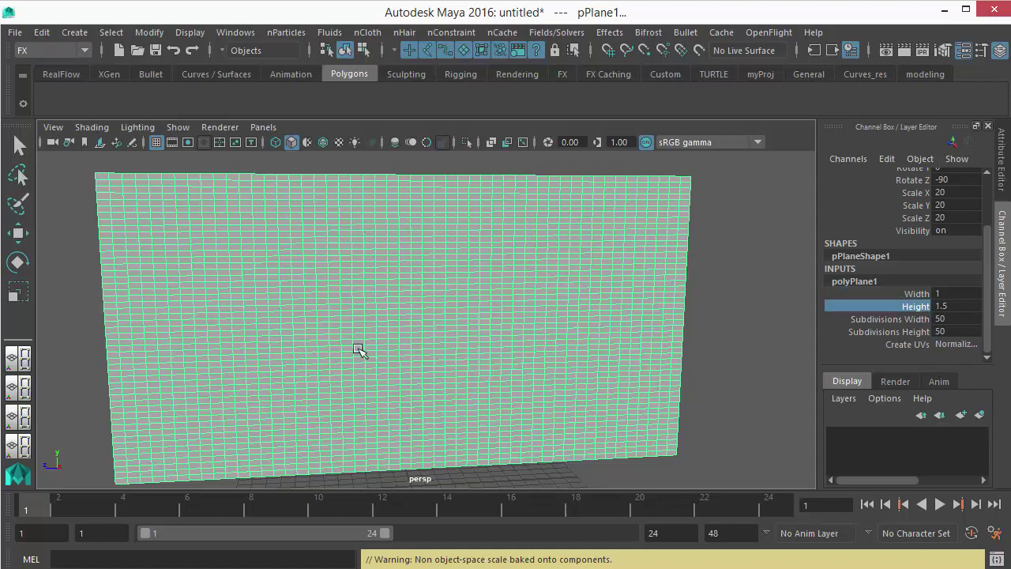
key(ctrl+z)
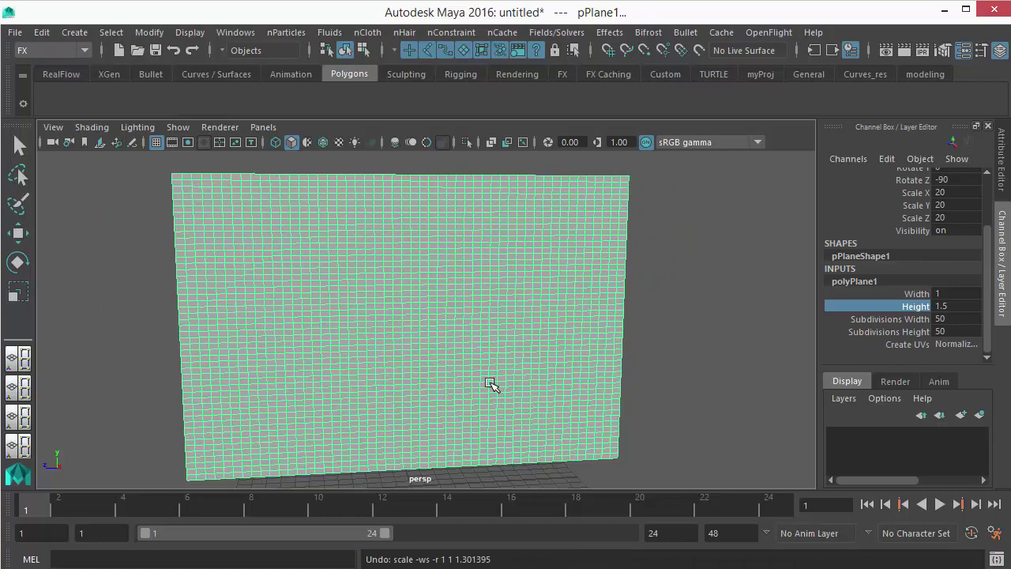
Step: Set the plane's Subdivisions Height to 70 in its polyPlane1 construction inputs
alt+drag(310, 343, 341, 338)
alt+right_drag(341, 338, 770, 322)
alt+right_drag(114, 247, 272, 323)
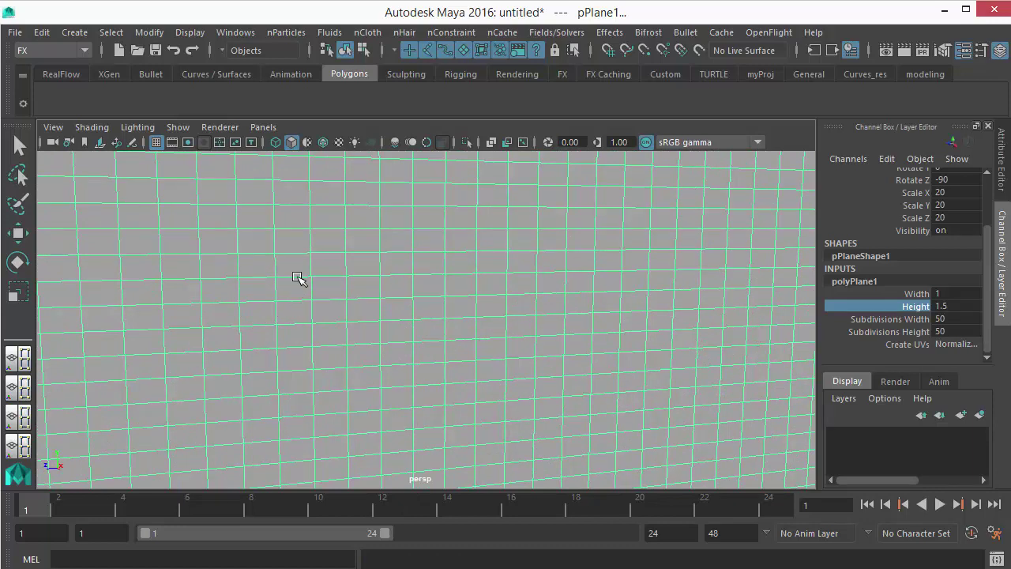
alt+right_drag(548, 314, 377, 334)
double_click(952, 331)
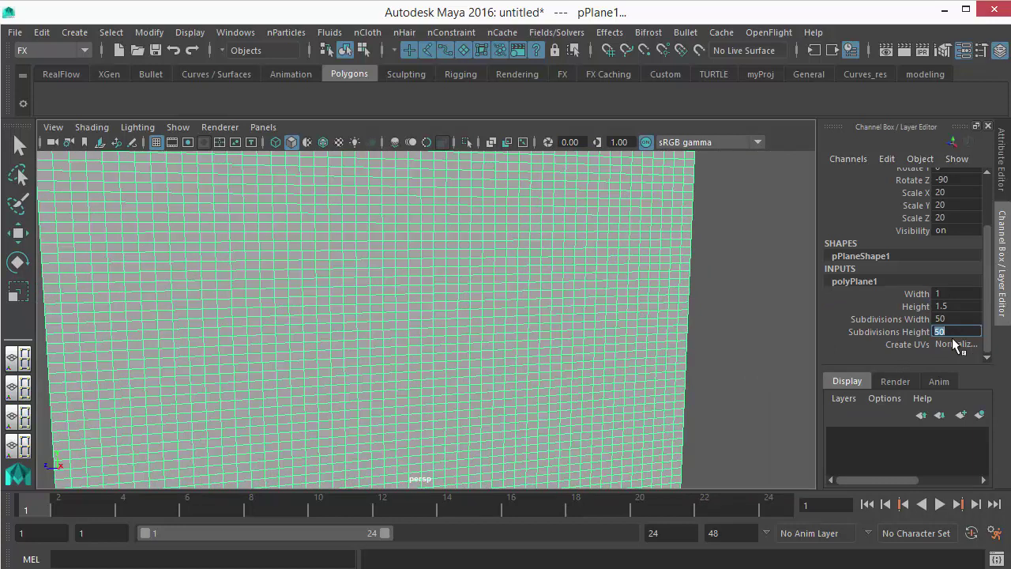
text(70)
key(Return)
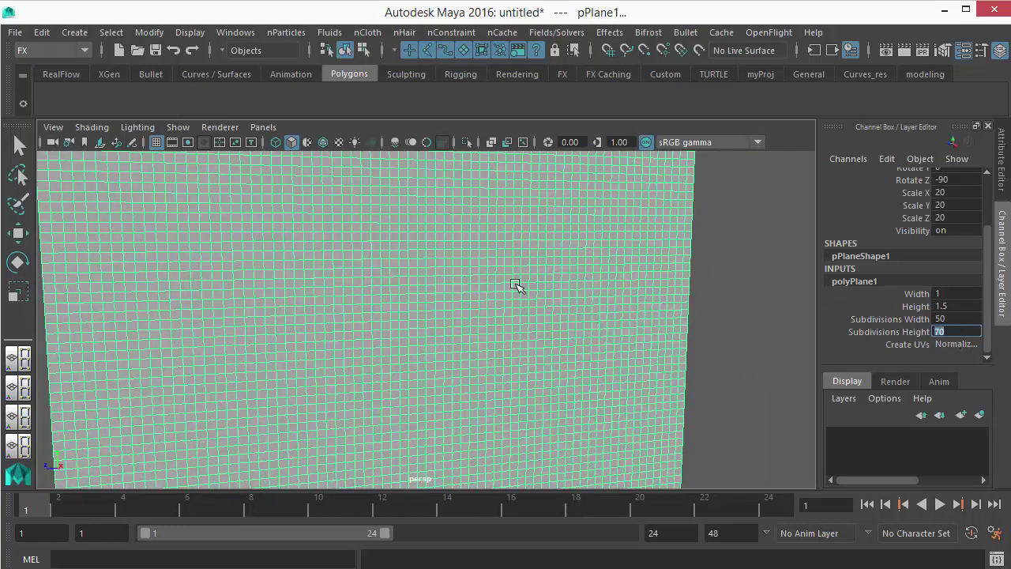
Step: Examine the proportions and density of the mesh faces across the plane up close and from farther away
alt+right_drag(330, 305, 416, 408)
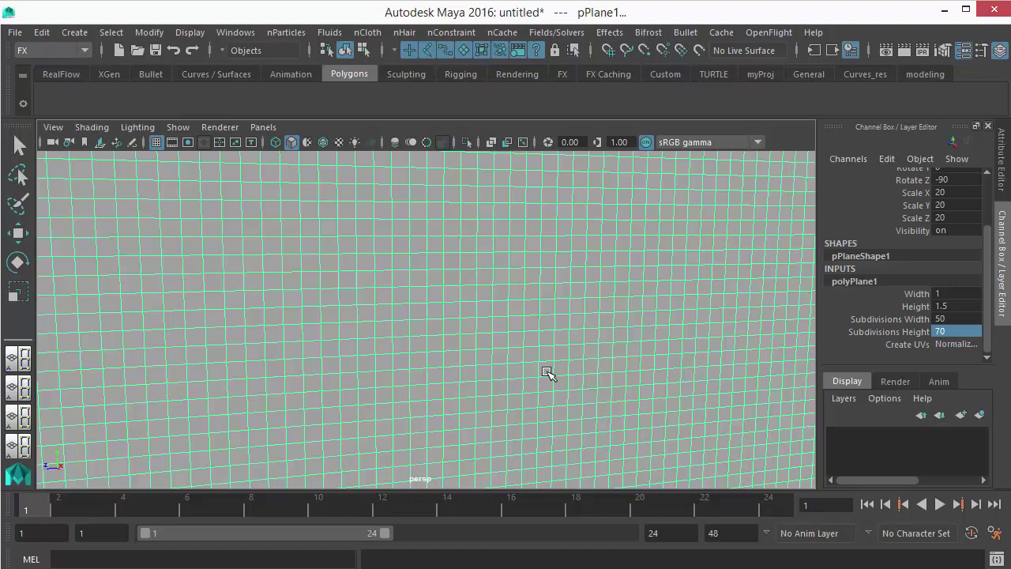
alt+right_drag(548, 373, 346, 298)
alt+right_drag(280, 287, 151, 281)
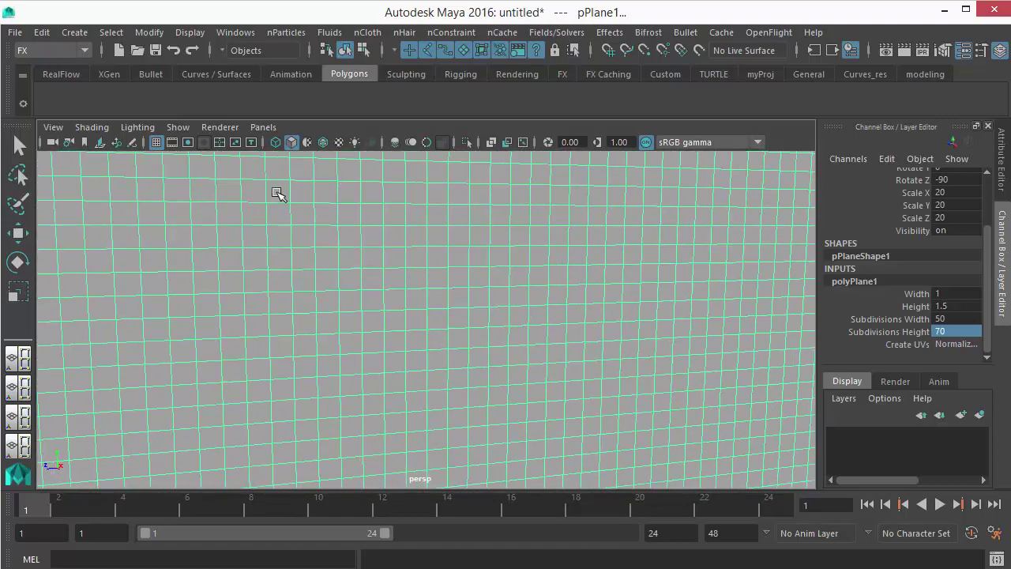
alt+right_drag(505, 336, 199, 275)
alt+right_drag(379, 257, 224, 242)
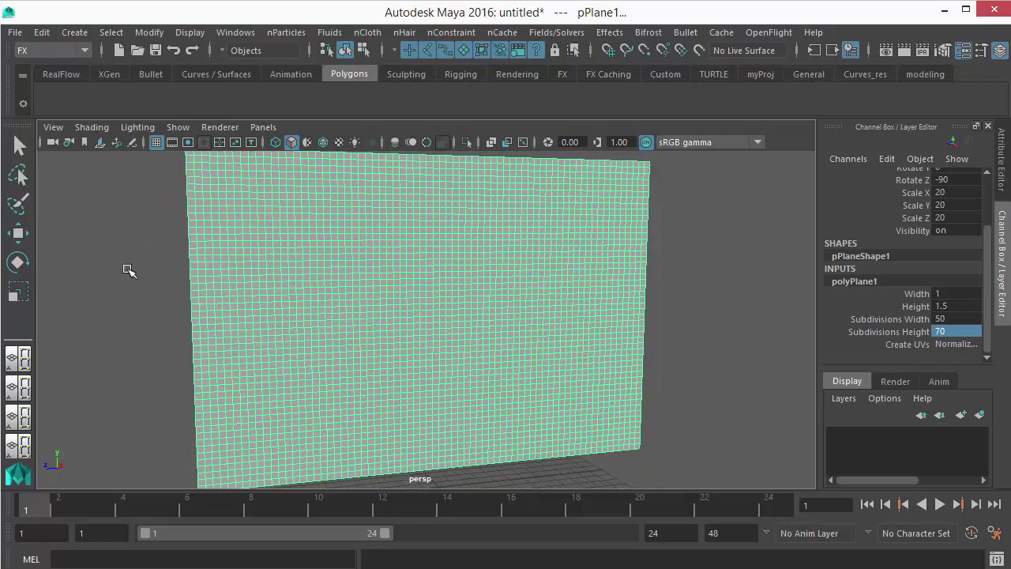
alt+right_drag(294, 333, 342, 359)
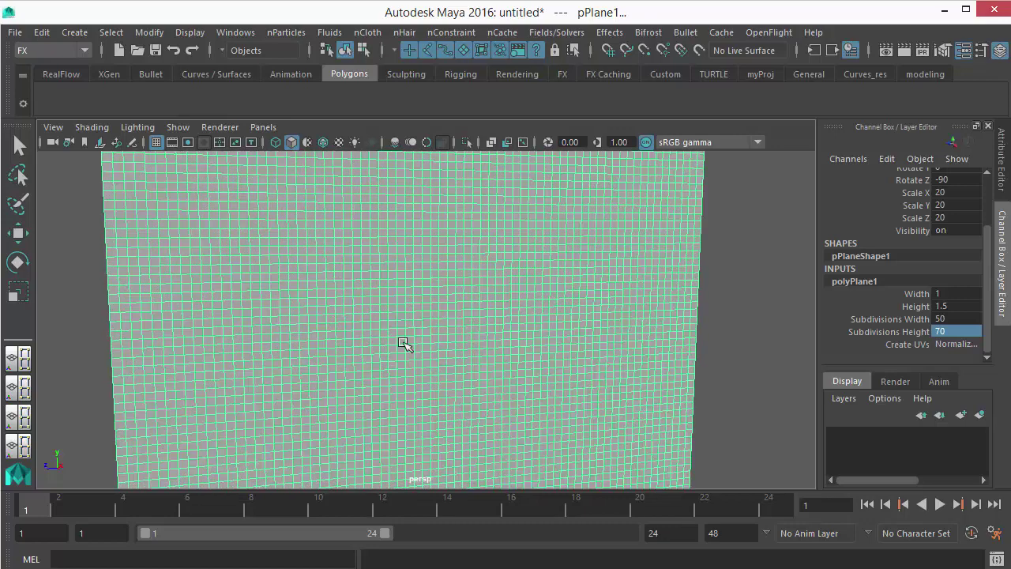
alt+right_drag(403, 344, 253, 253)
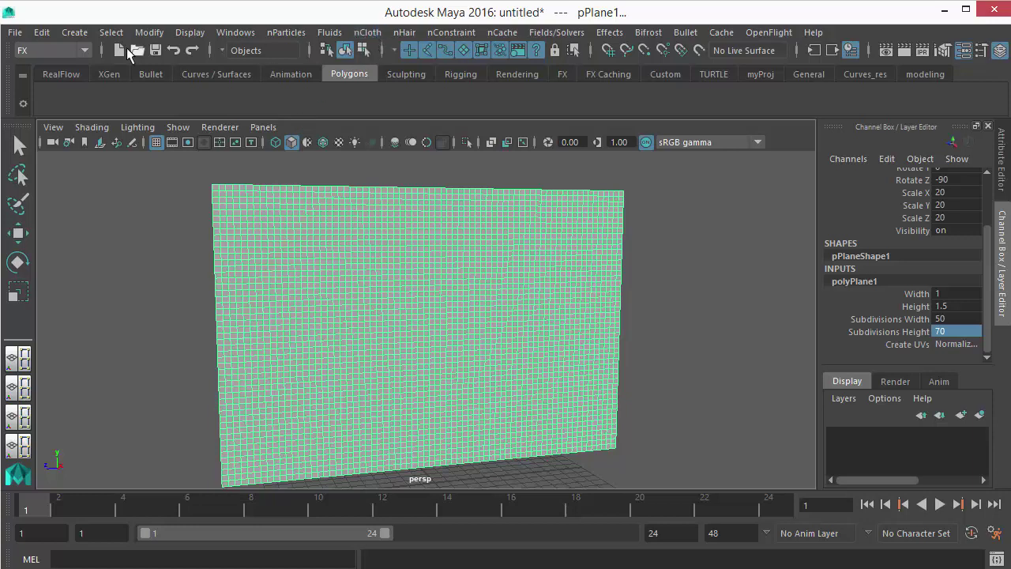
Step: Convert the selected plane to an nCloth object, using the FX menu set
click(52, 49)
click(30, 117)
click(358, 34)
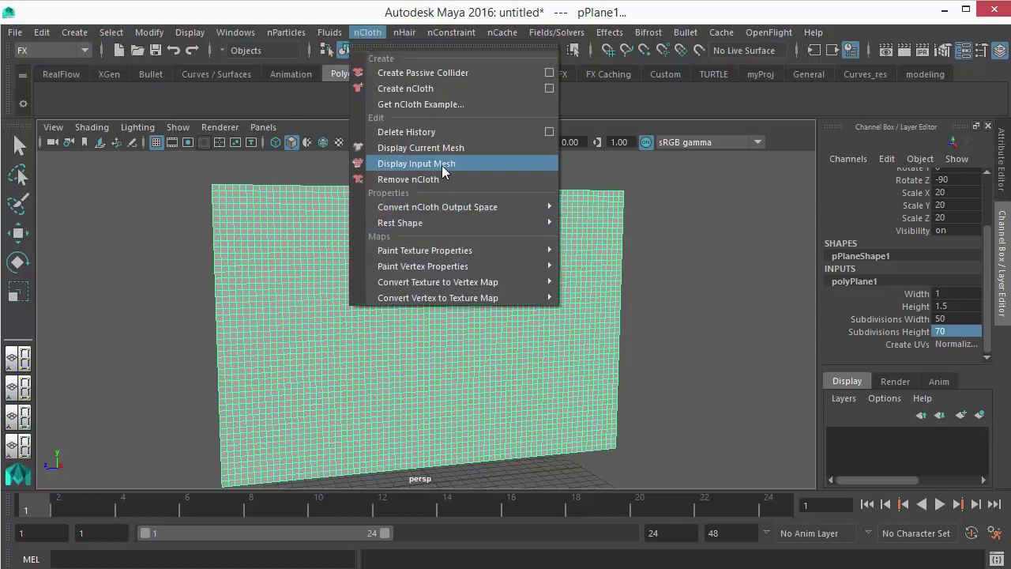
mouse_move(421, 248)
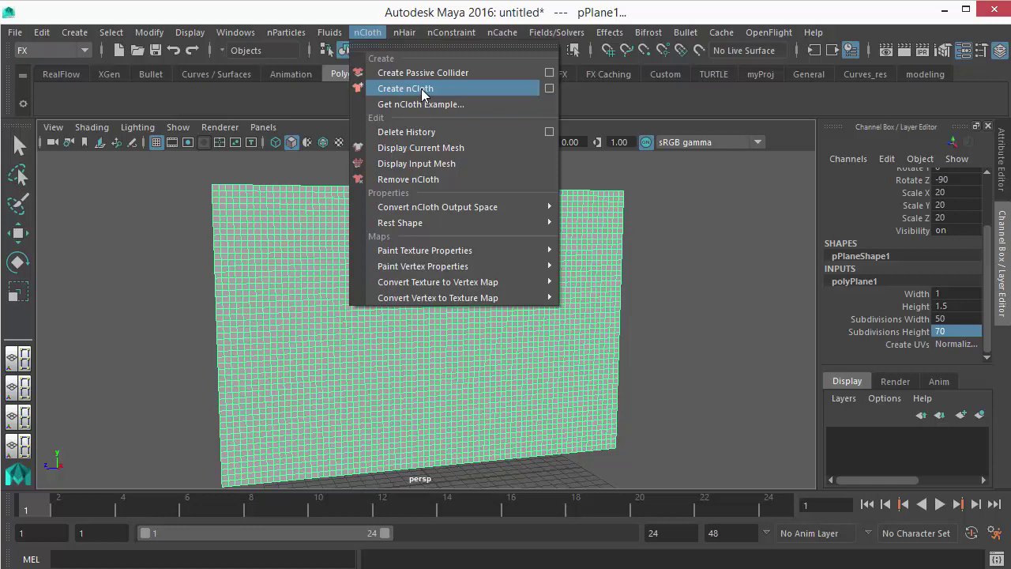
click(421, 89)
Step: Extend the timeline's playback range so that it ends at frame 1000
mouse_move(433, 292)
alt+mouse_down()
mouse_move(488, 264)
mouse_move(425, 293)
alt+mouse_up()
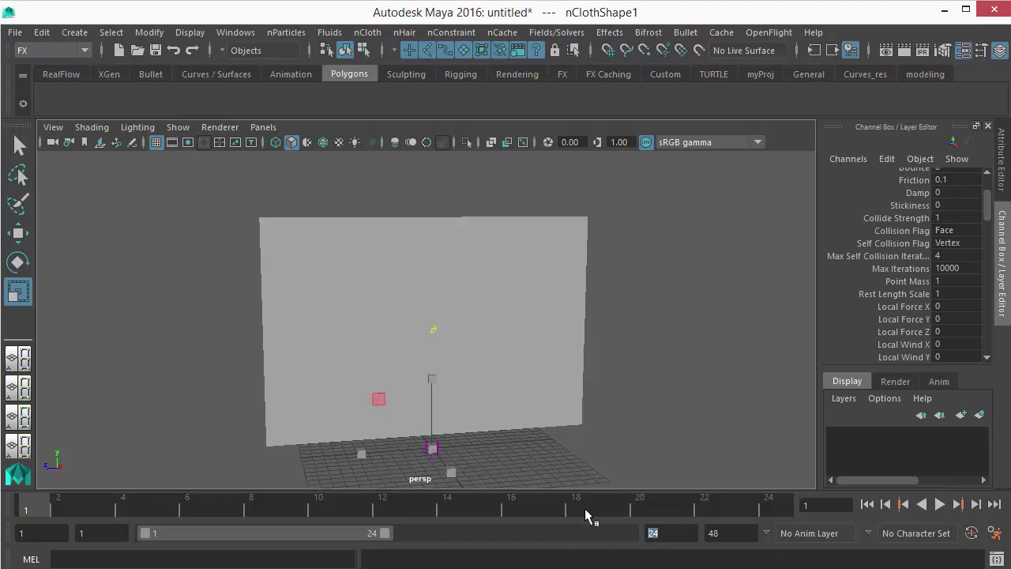
text(1000)
key(Return)
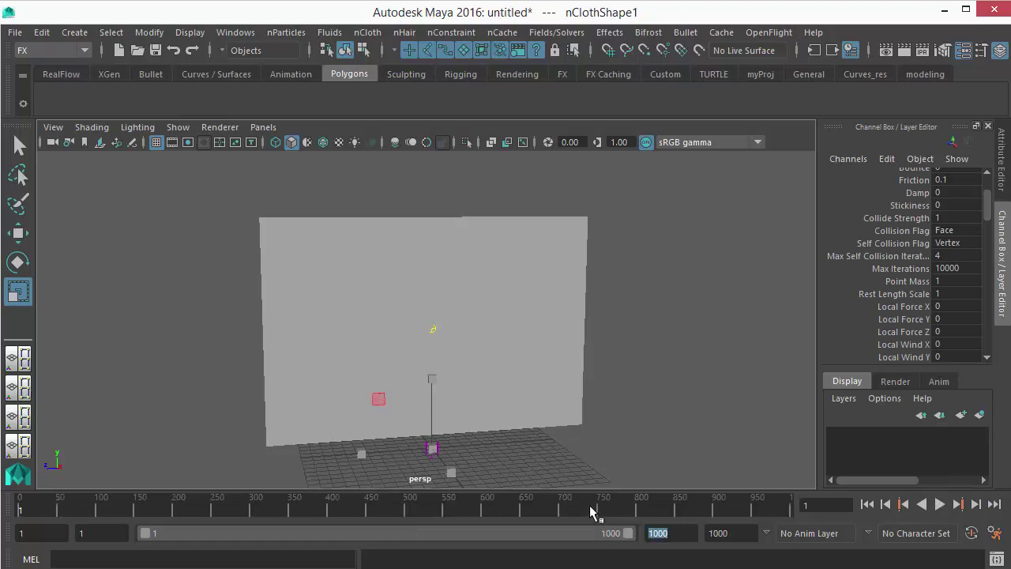
Step: Play the cloth simulation briefly, stop it and return to the first frame
click(940, 505)
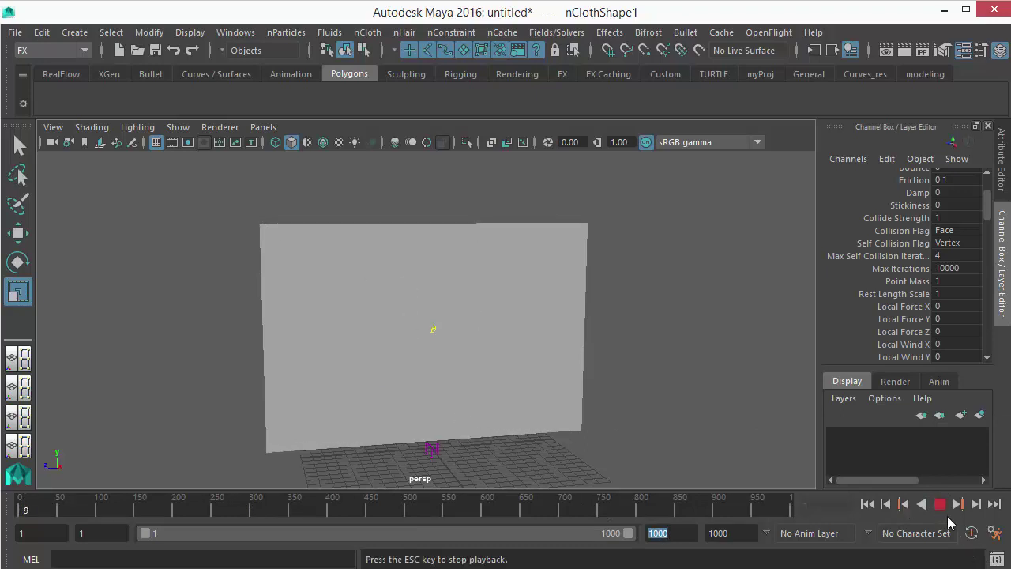
click(940, 504)
click(868, 504)
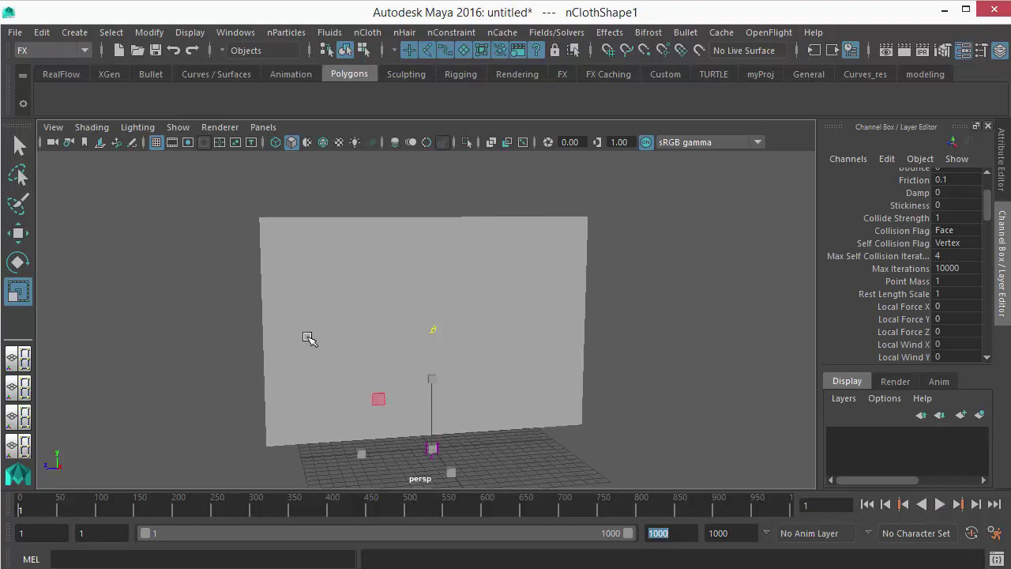
Step: Create a polygon cube and raise it to the curtain's upper edge, at a Translate Y of about 21.37
alt+right_drag(328, 328, 361, 366)
alt+drag(361, 366, 366, 366)
alt+right_drag(365, 366, 389, 334)
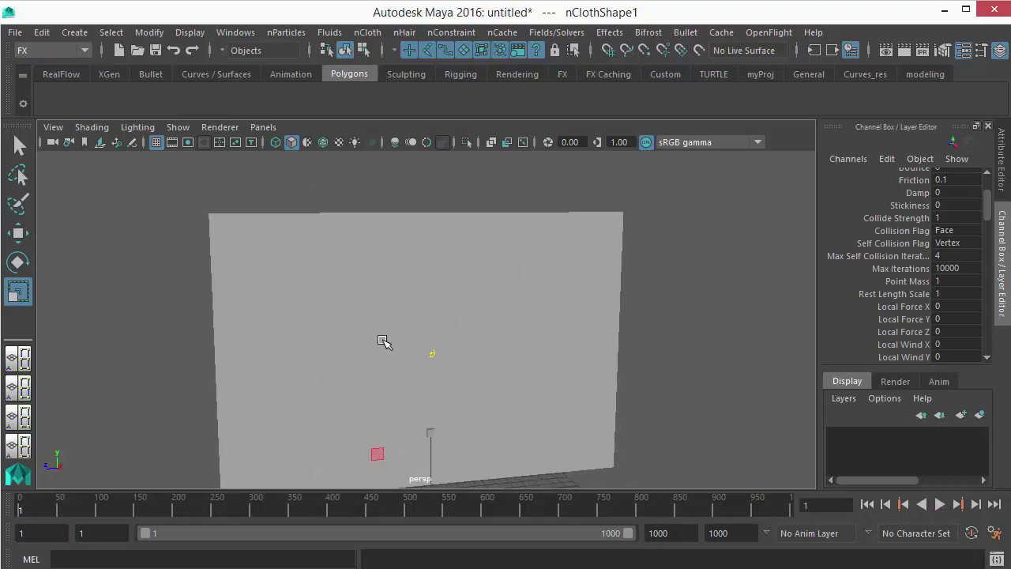
scroll(375, 331, down, 3)
scroll(369, 300, up, 3)
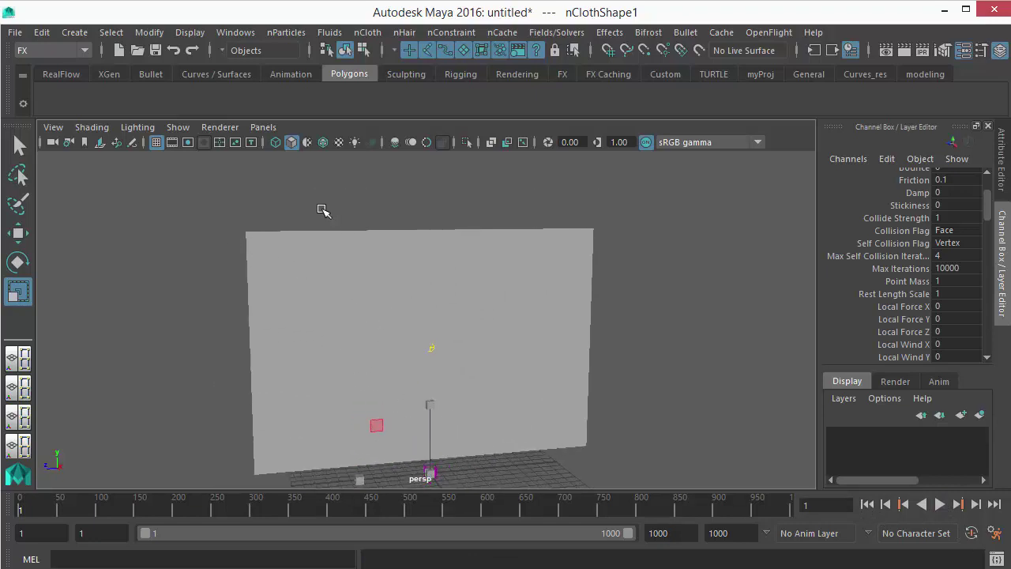
click(362, 226)
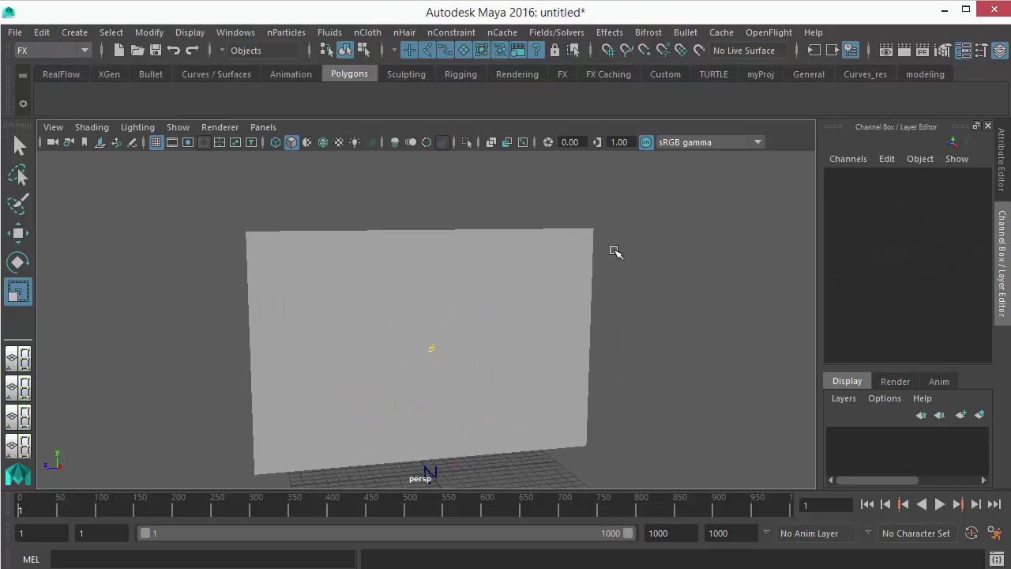
click(74, 33)
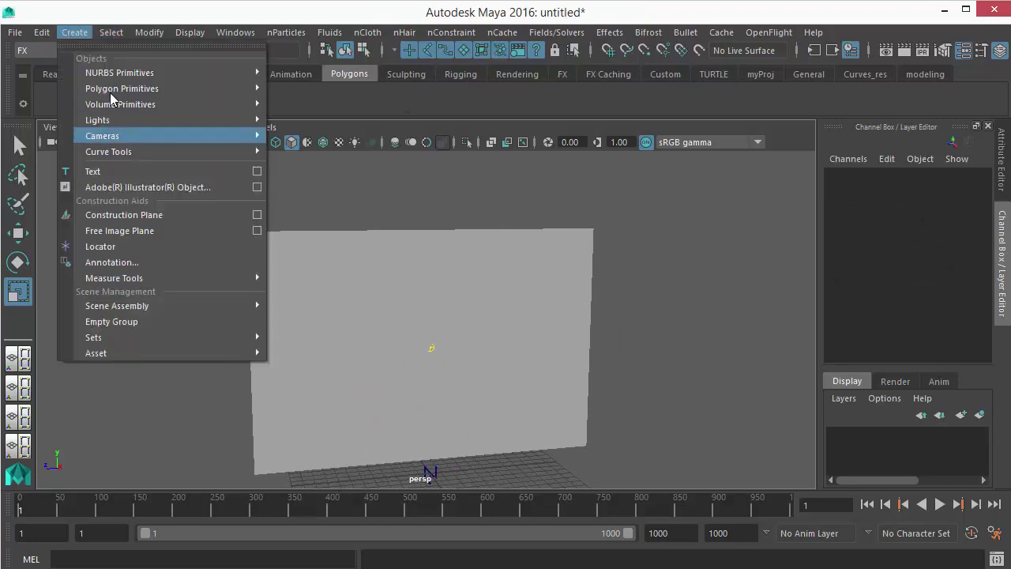
mouse_move(130, 91)
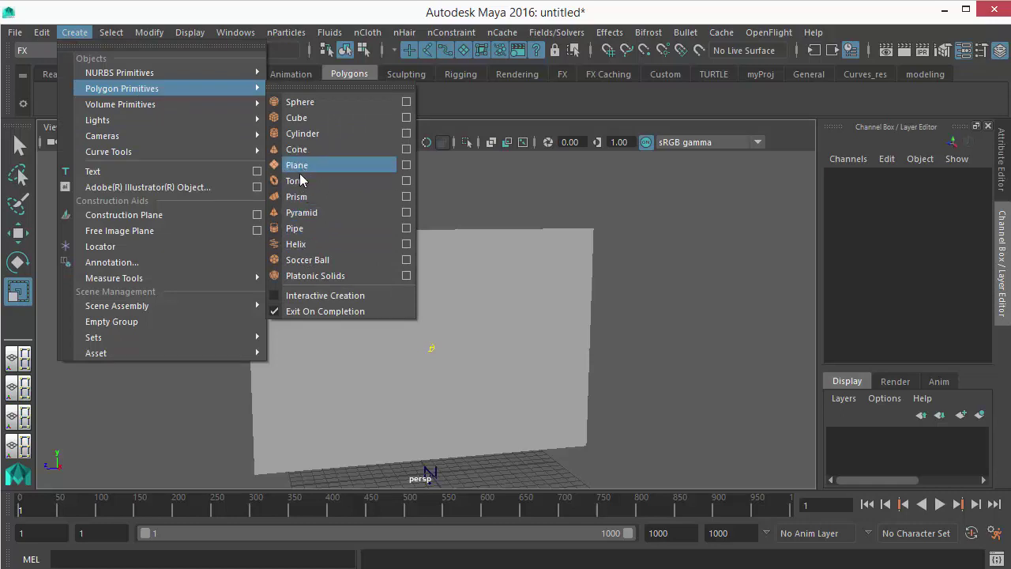
click(301, 123)
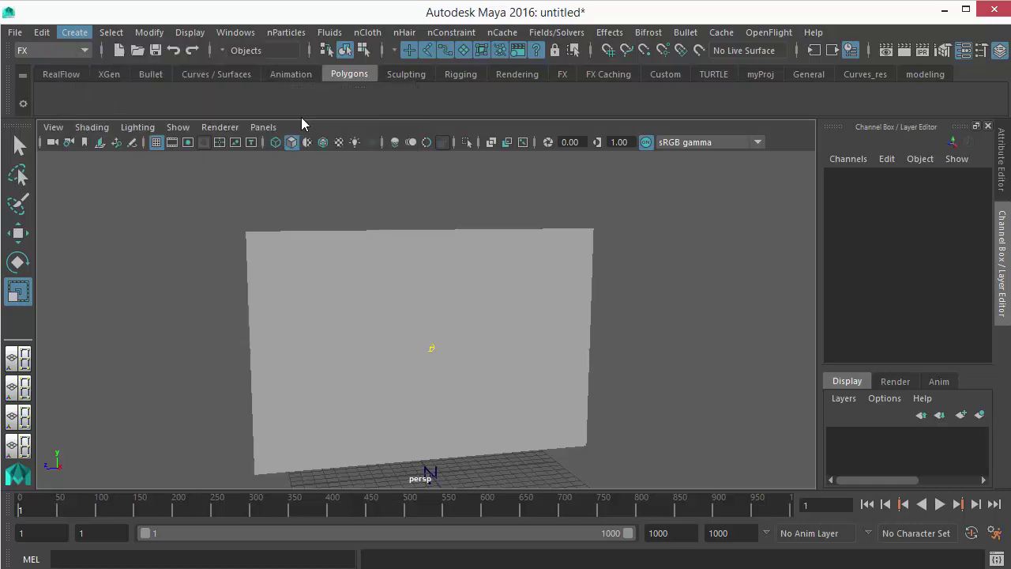
key(w)
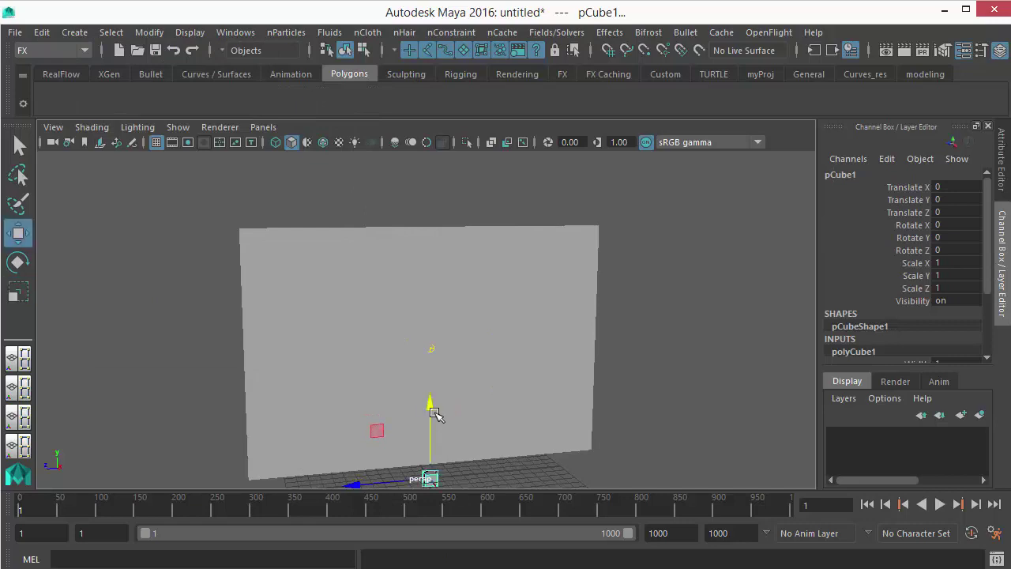
drag(433, 410, 426, 152)
Step: Stretch the cube along Z into a rod that extends slightly past both ends of the curtain's upper edge
alt+drag(402, 252, 442, 332)
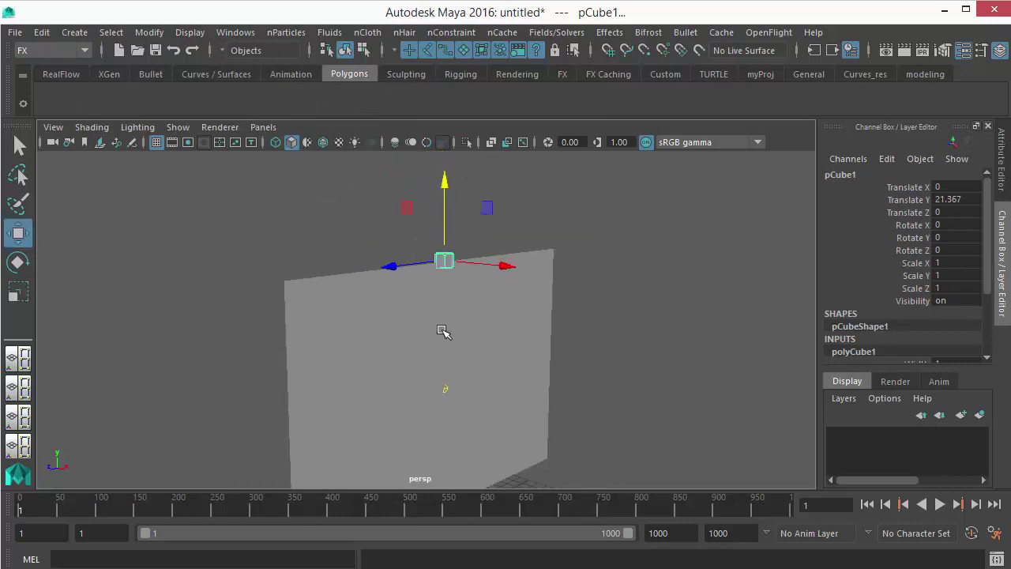
key(r)
drag(393, 267, 47, 332)
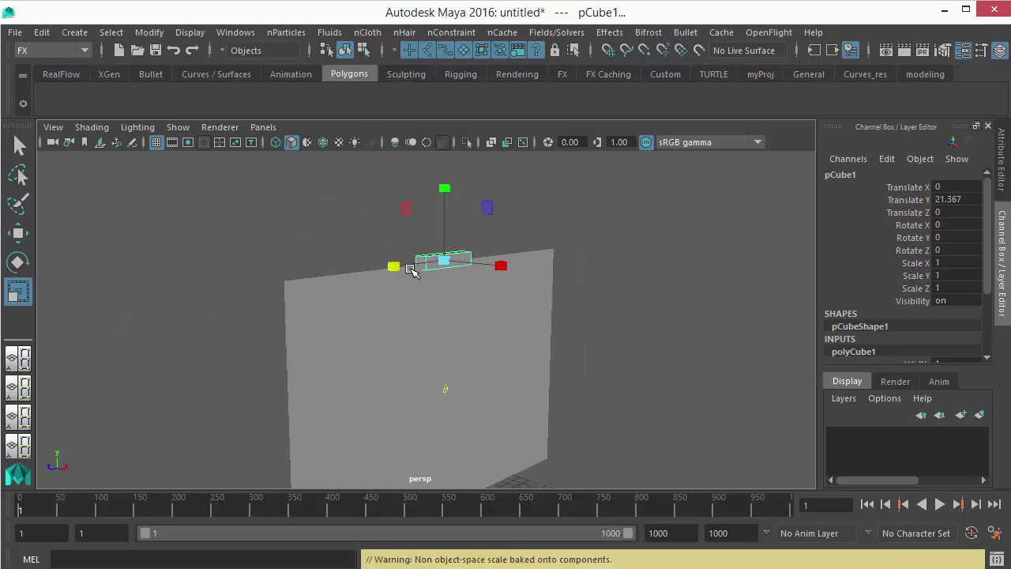
drag(398, 262, 335, 256)
alt+drag(481, 302, 537, 250)
alt+drag(338, 297, 365, 289)
Step: Switch the curtain to vertex mode in wireframe display and select its entire uppermost row of vertices
click(362, 280)
right_drag(362, 281, 275, 98)
key(4)
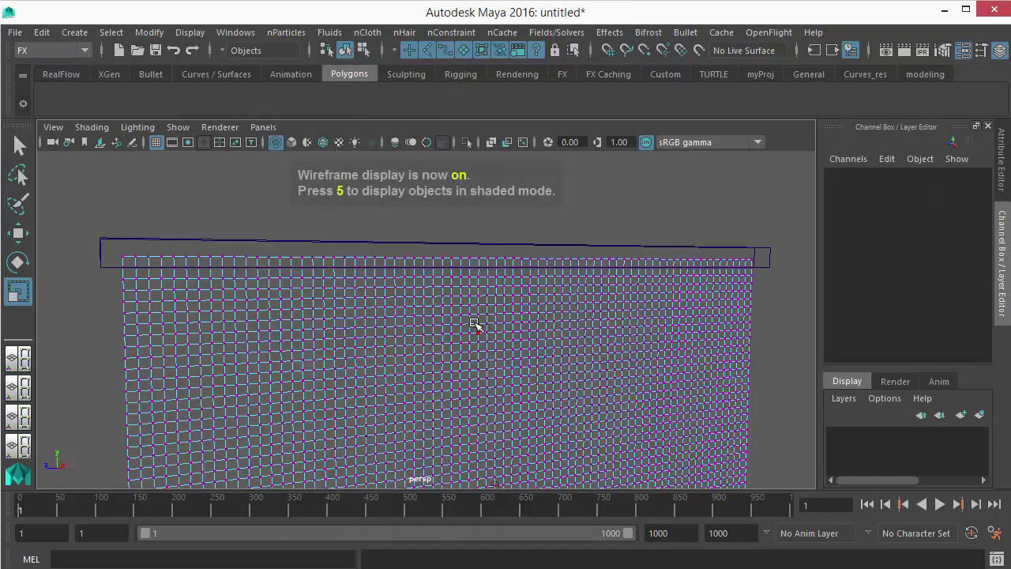
alt+drag(476, 325, 159, 218)
drag(82, 216, 794, 266)
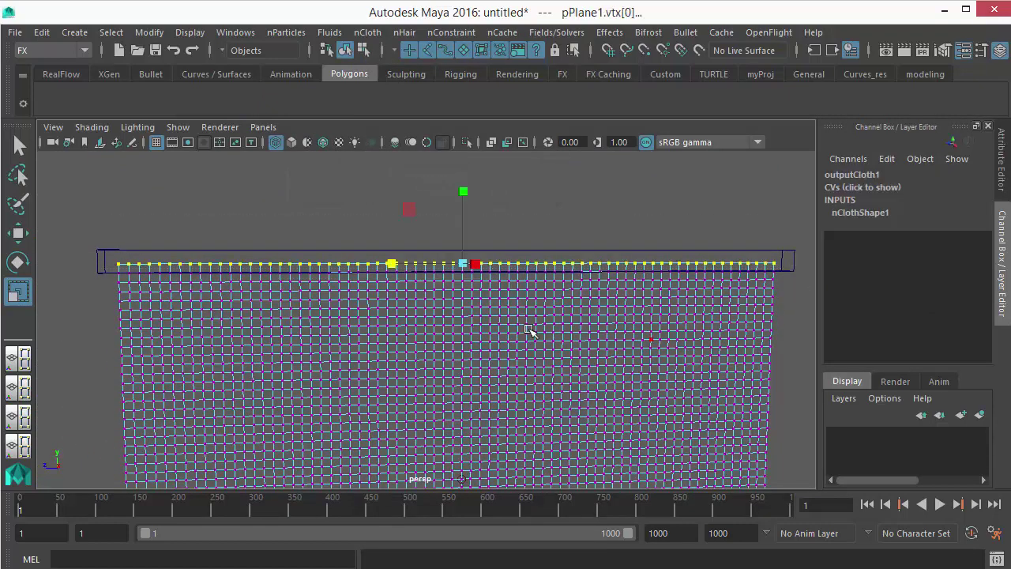
Step: Add the cube rod to the selected upper curtain vertices and attach them to it with a Point to Surface nConstraint
alt+drag(533, 334, 607, 336)
alt+right_drag(221, 324, 192, 324)
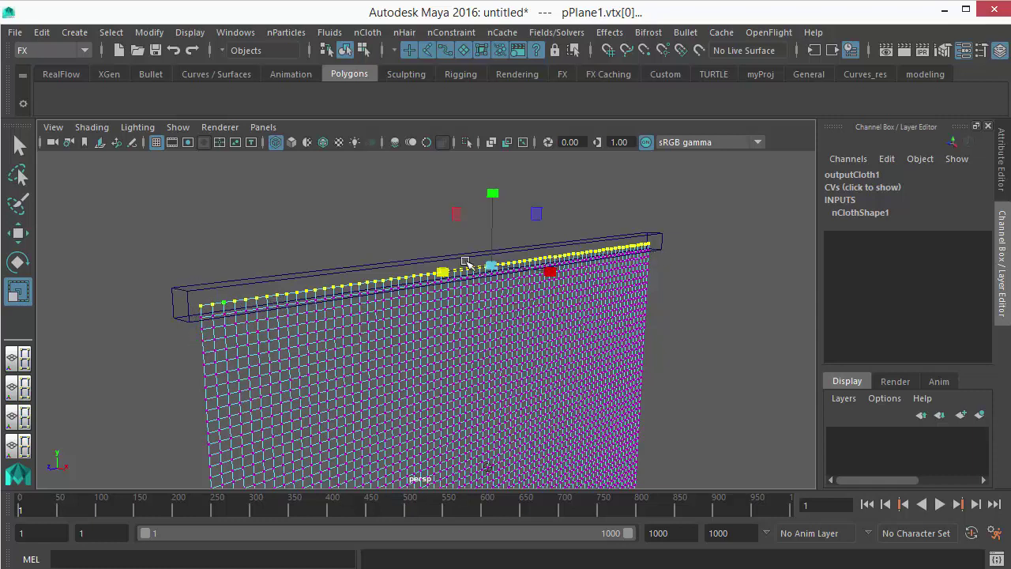
shift+click(189, 294)
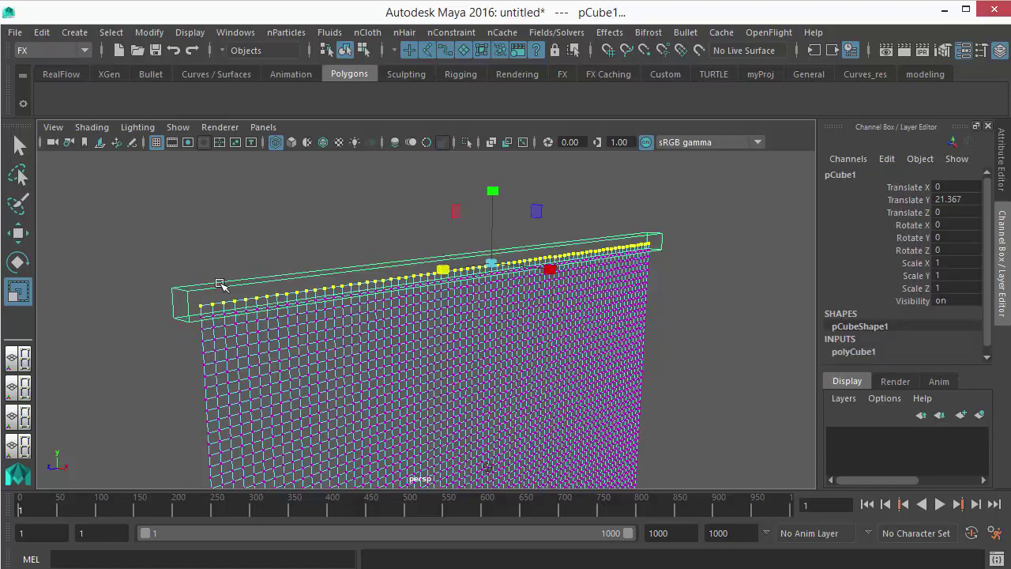
click(454, 33)
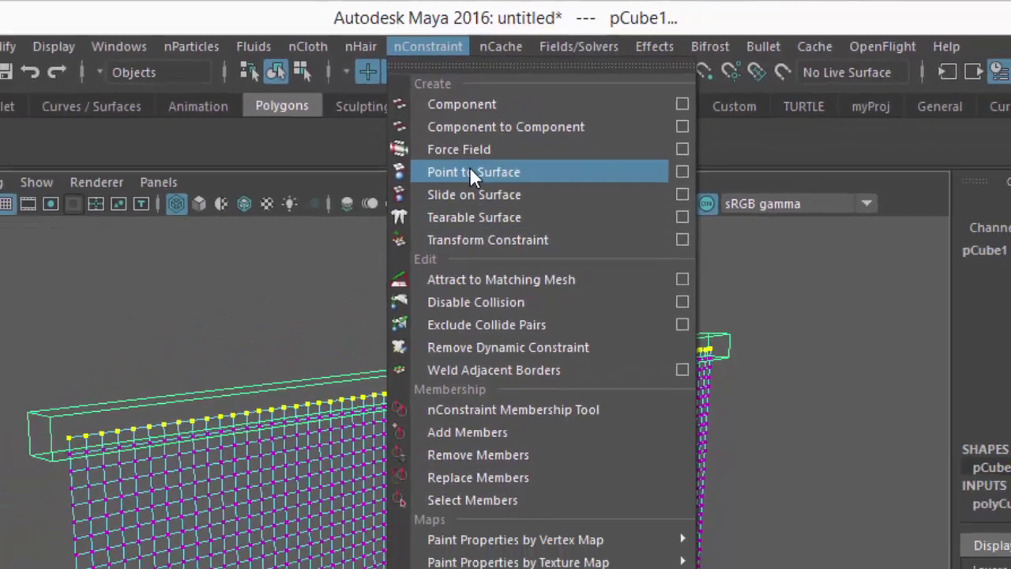
click(467, 190)
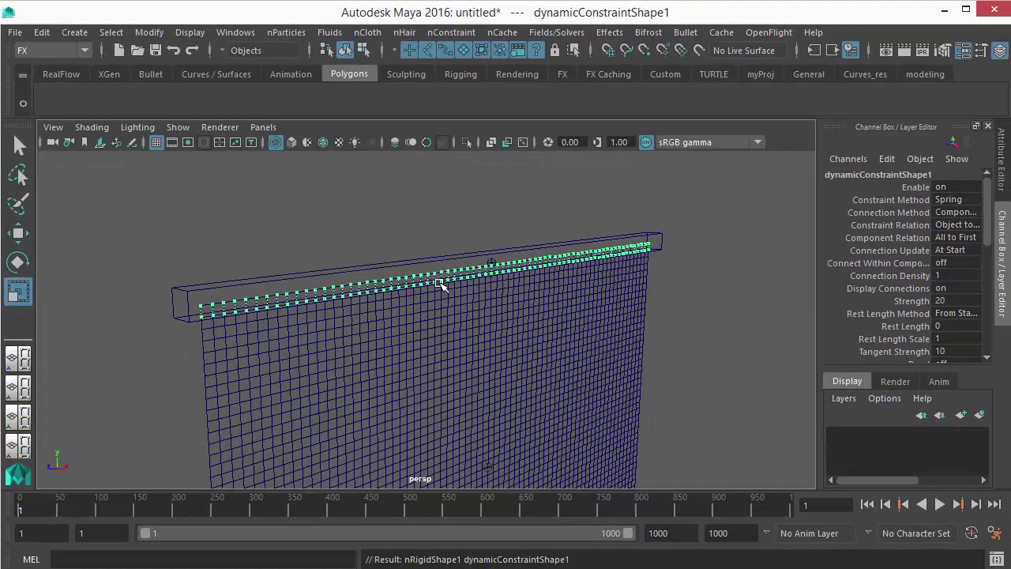
alt+drag(337, 298, 256, 387)
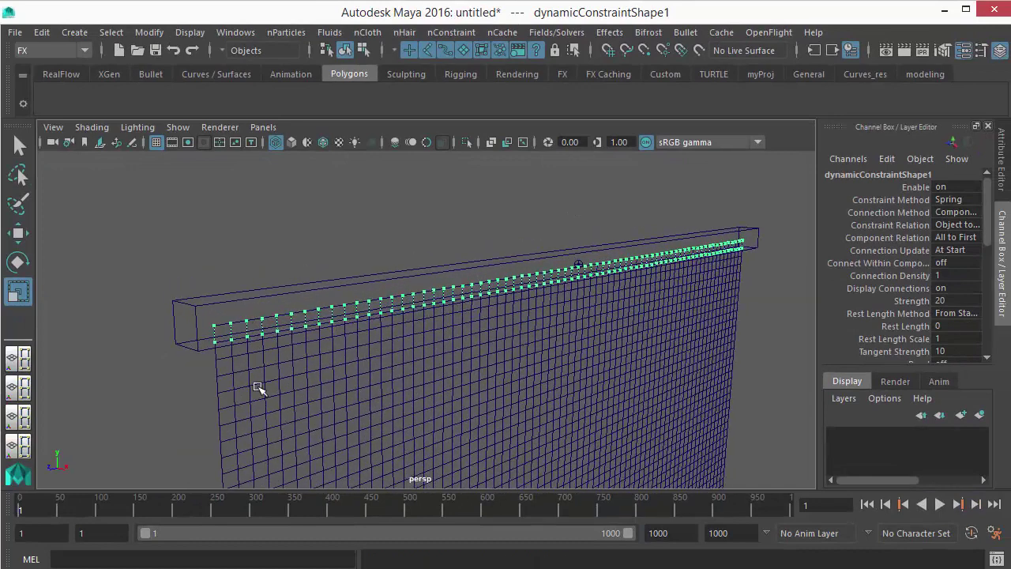
alt+drag(209, 341, 190, 357)
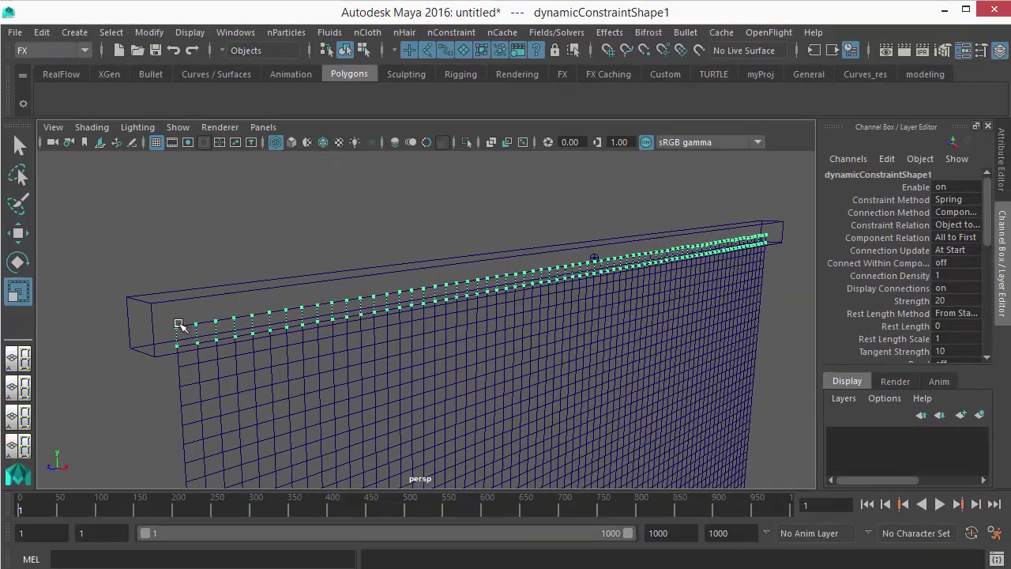
Step: Clear the selection, switch to shaded display, and play the constrained cloth briefly before returning to the first frame
click(242, 277)
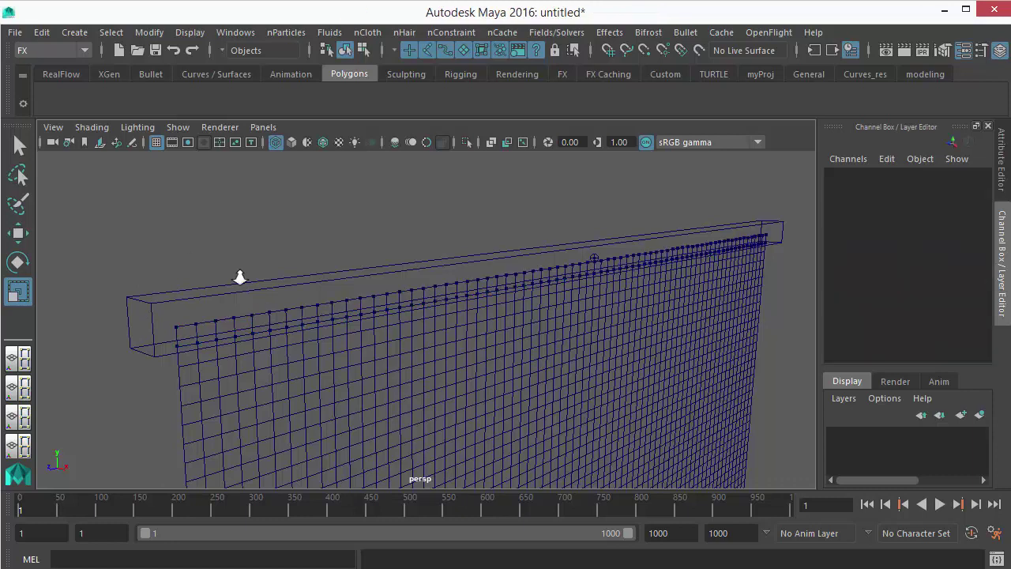
mouse_move(242, 277)
alt+mouse_down()
mouse_move(210, 262)
mouse_move(300, 268)
alt+mouse_up()
key(5)
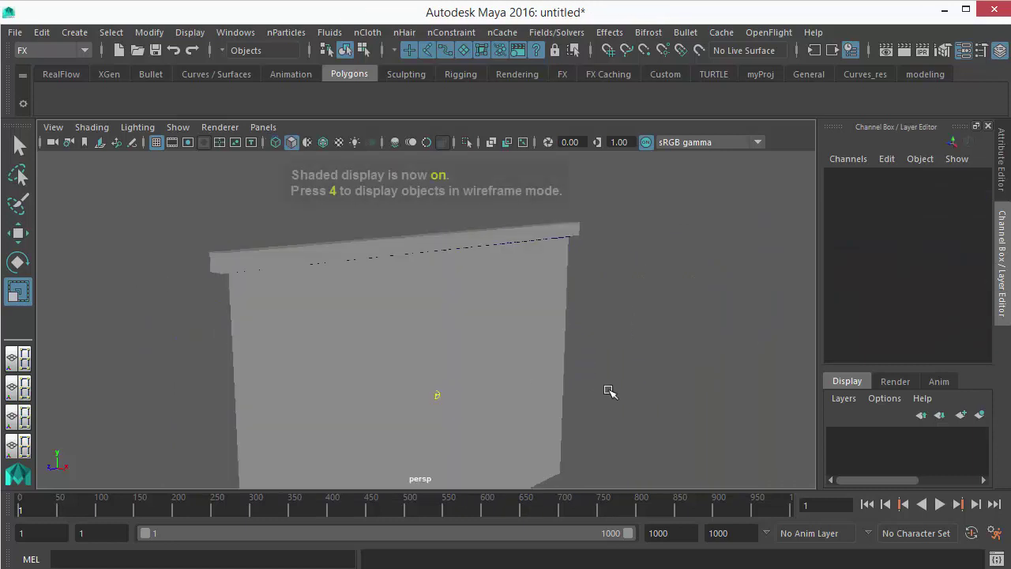
click(940, 504)
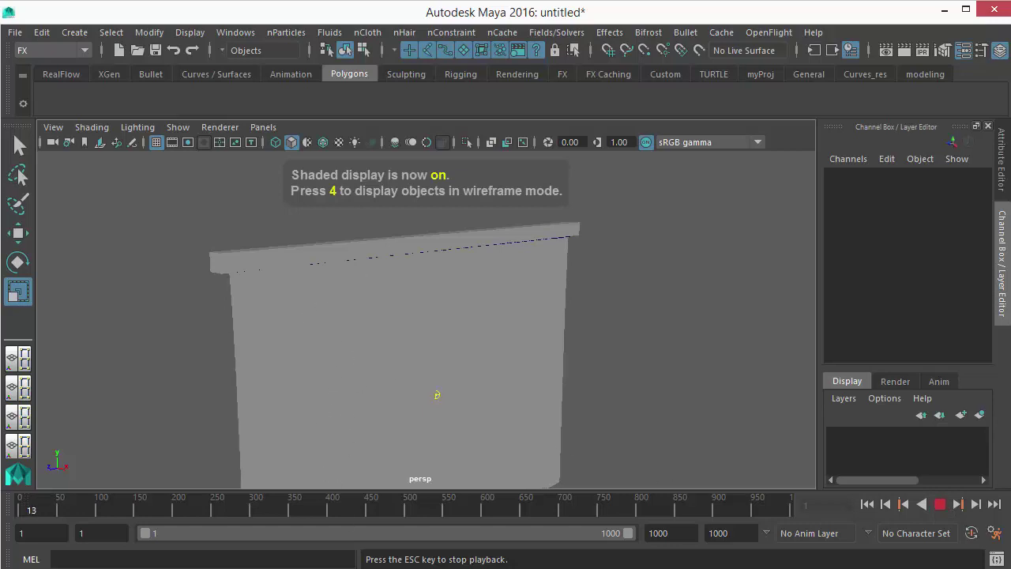
click(867, 504)
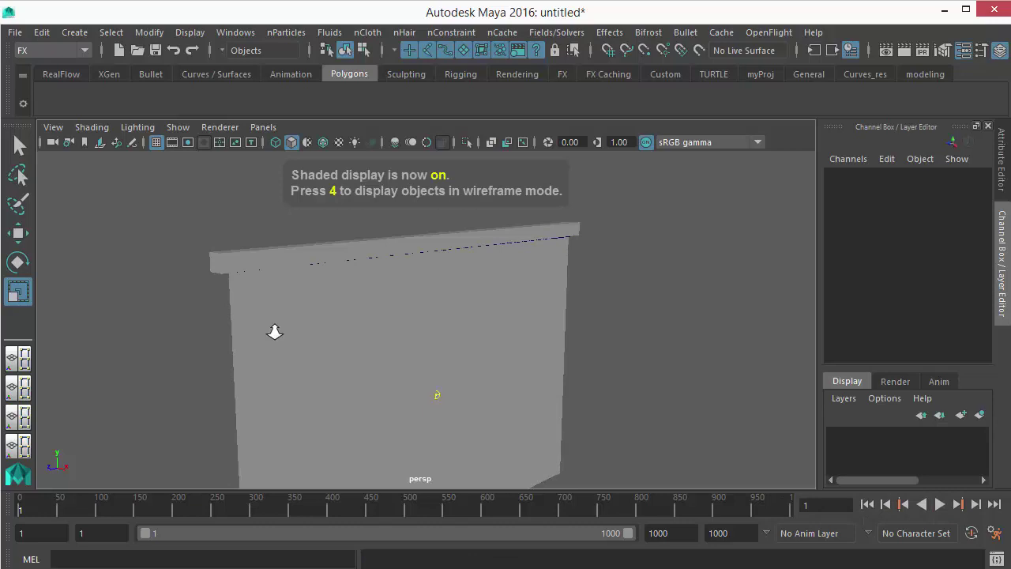
scroll(280, 287, down, 1)
alt+middle_drag(294, 298, 278, 271)
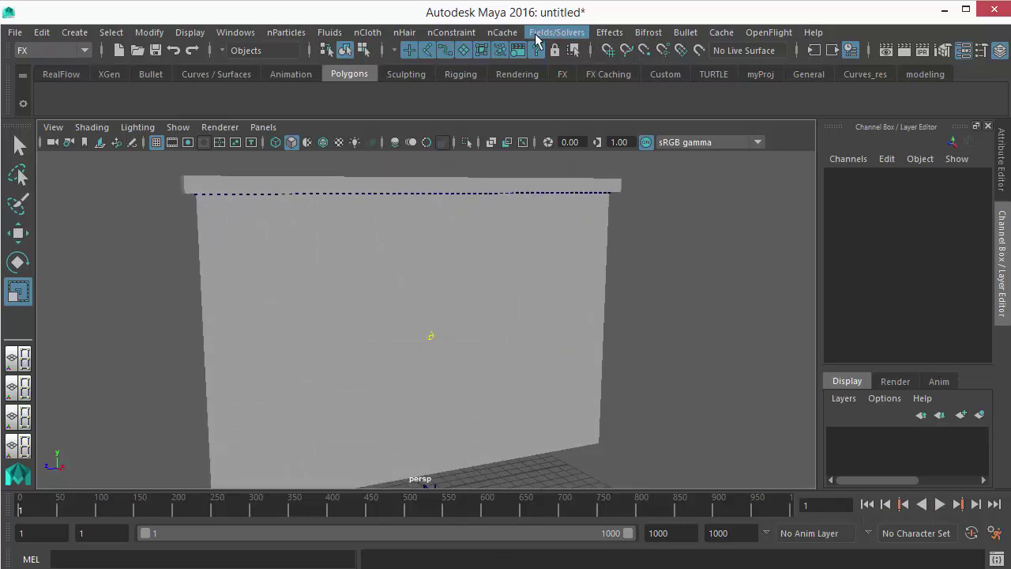
Step: Select the rod and test normal playback of the simulation, finishing back at the first frame
click(537, 40)
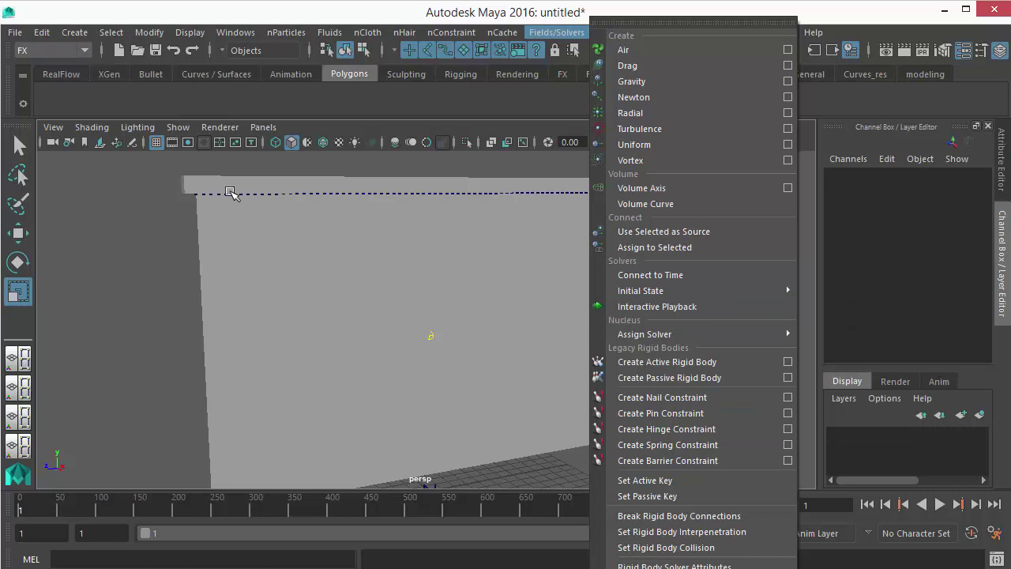
click(271, 185)
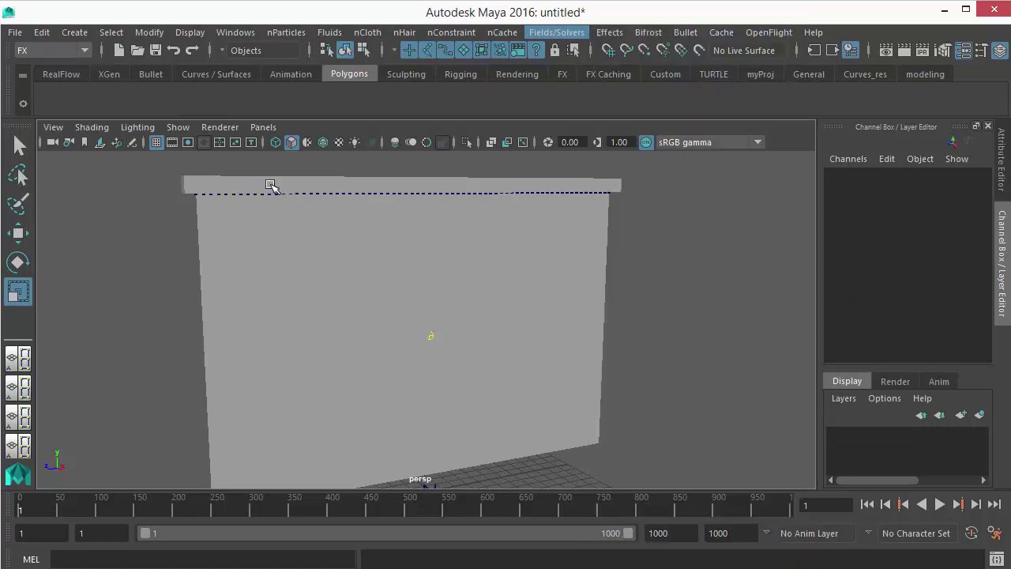
click(269, 184)
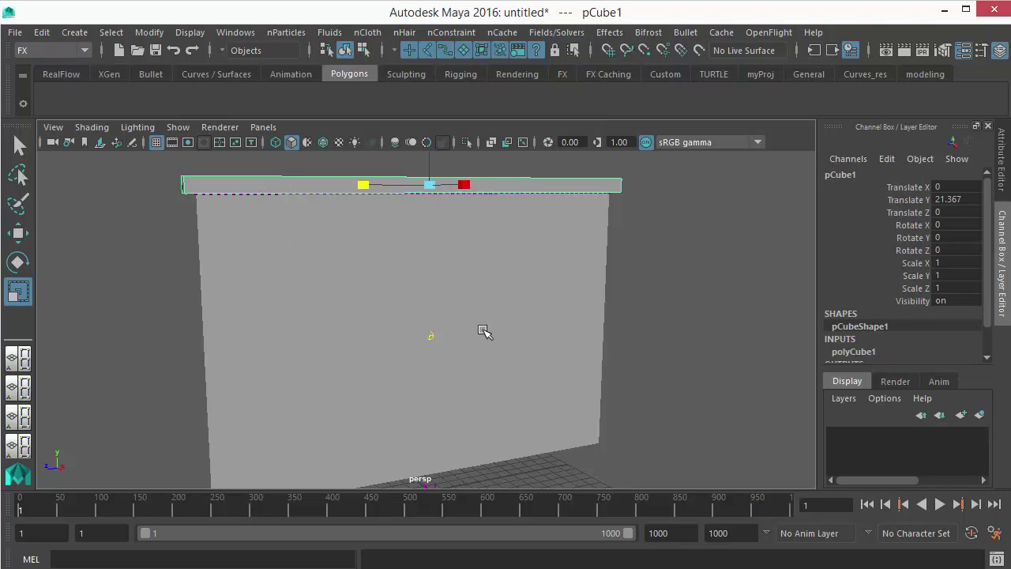
click(939, 503)
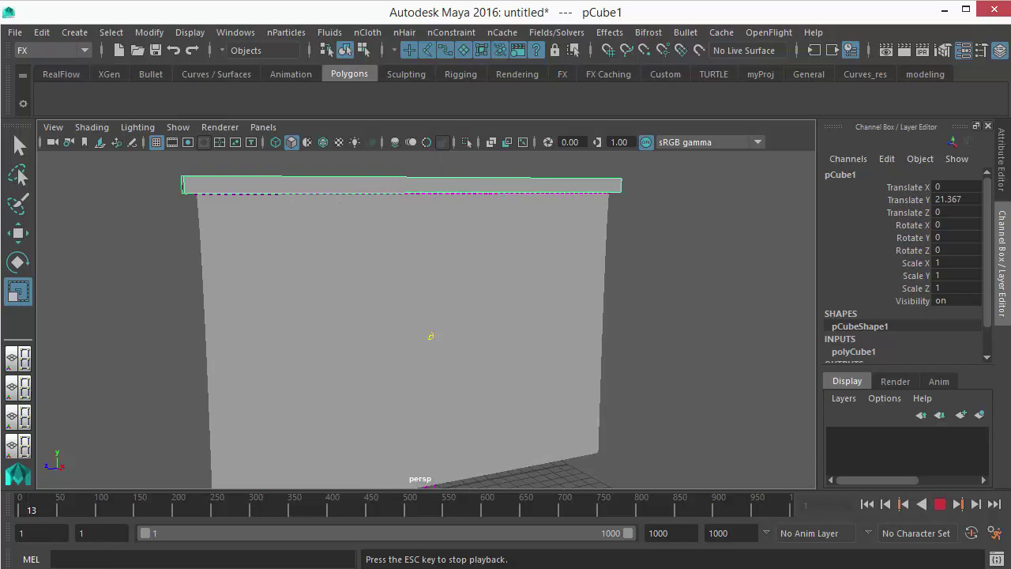
click(940, 505)
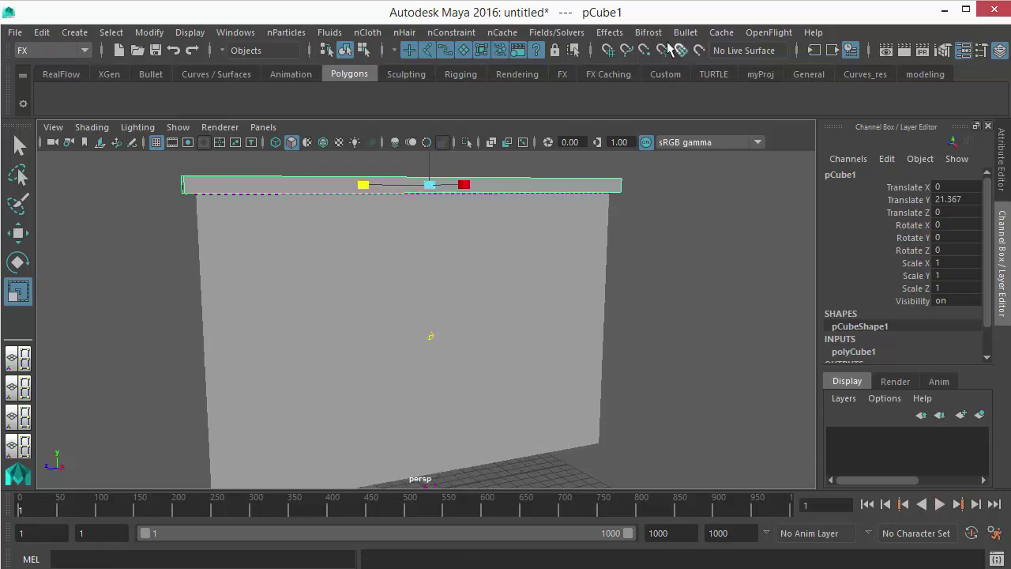
Step: Run Interactive Playback and gradually shorten the rod along Z to gather the curtain into folds, stopping at about frame 126
click(556, 35)
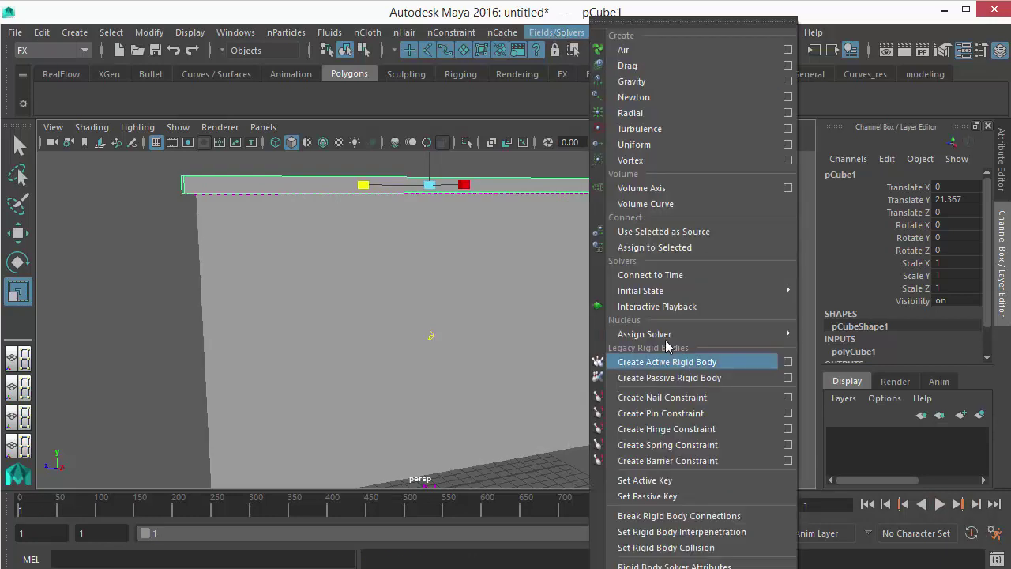
click(653, 307)
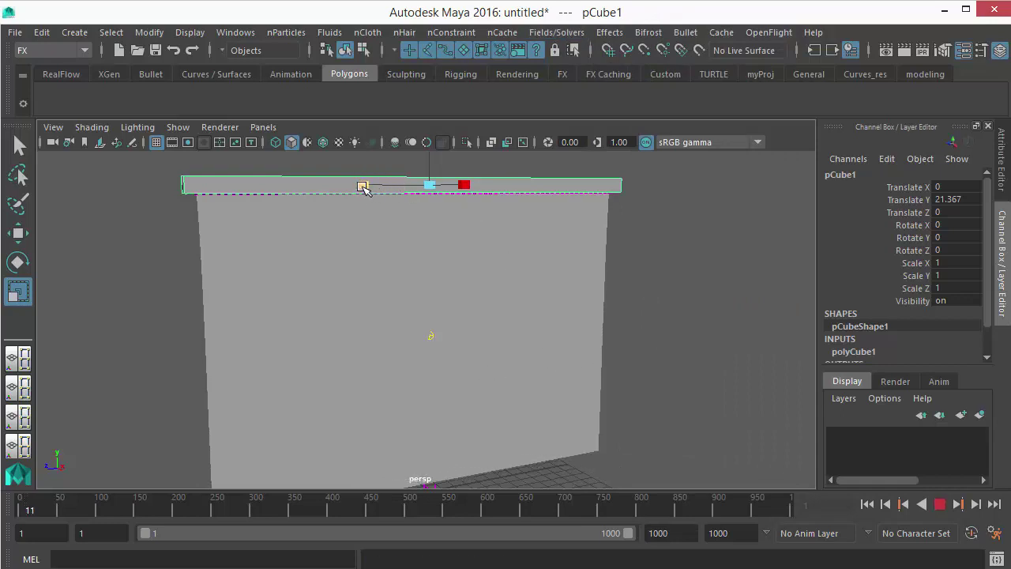
drag(363, 187, 366, 189)
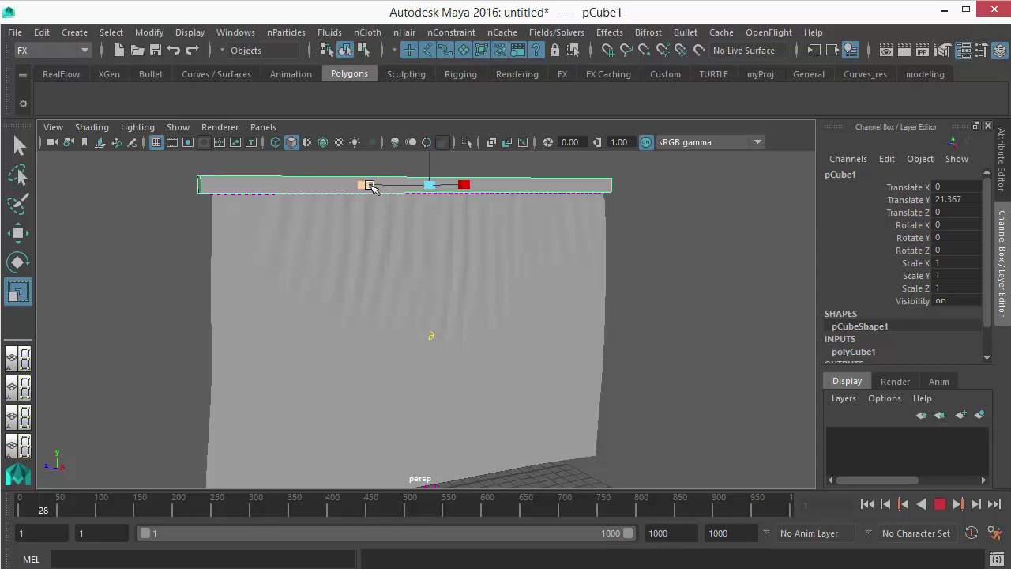
drag(370, 186, 370, 187)
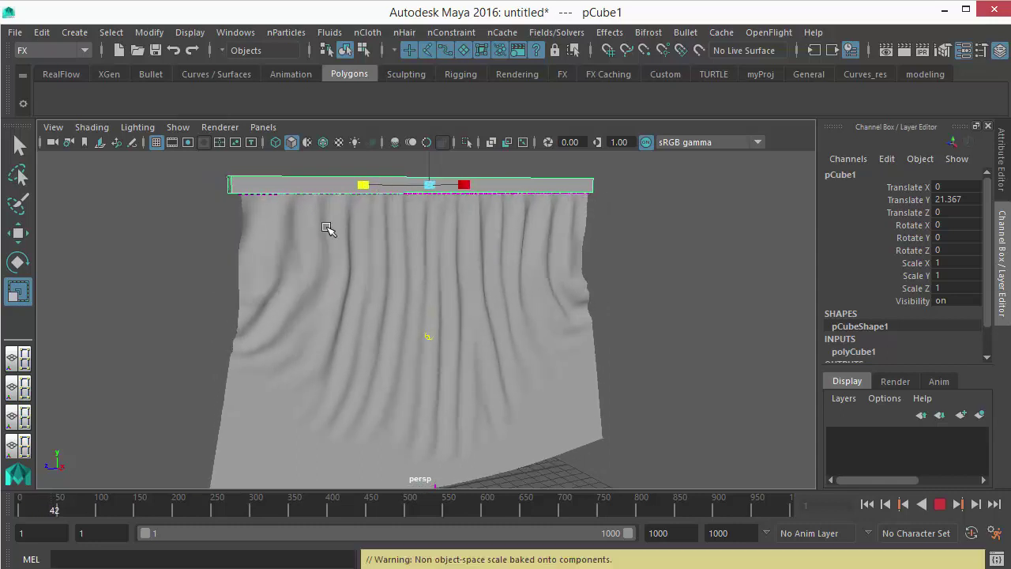
click(365, 187)
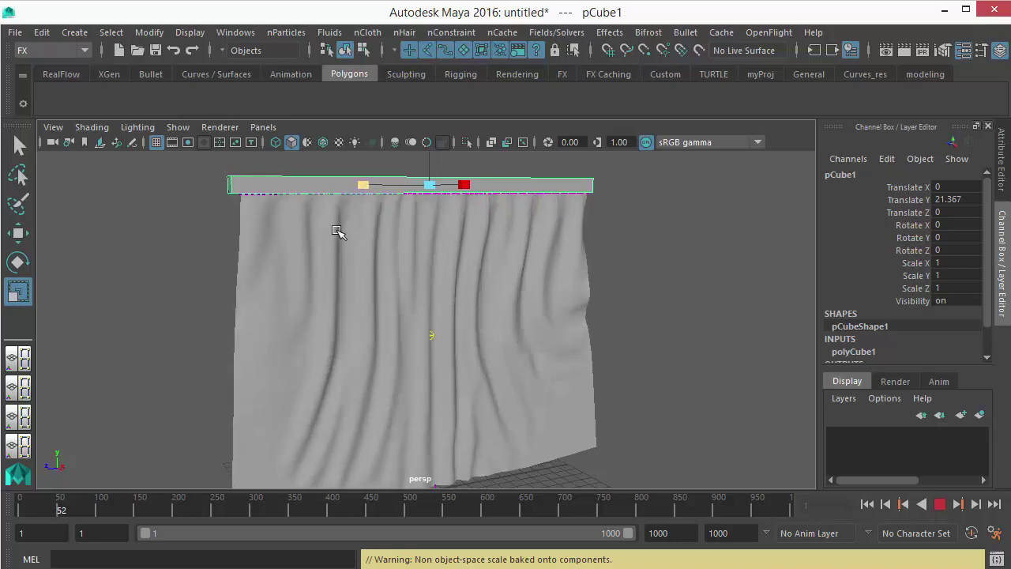
drag(362, 186, 373, 187)
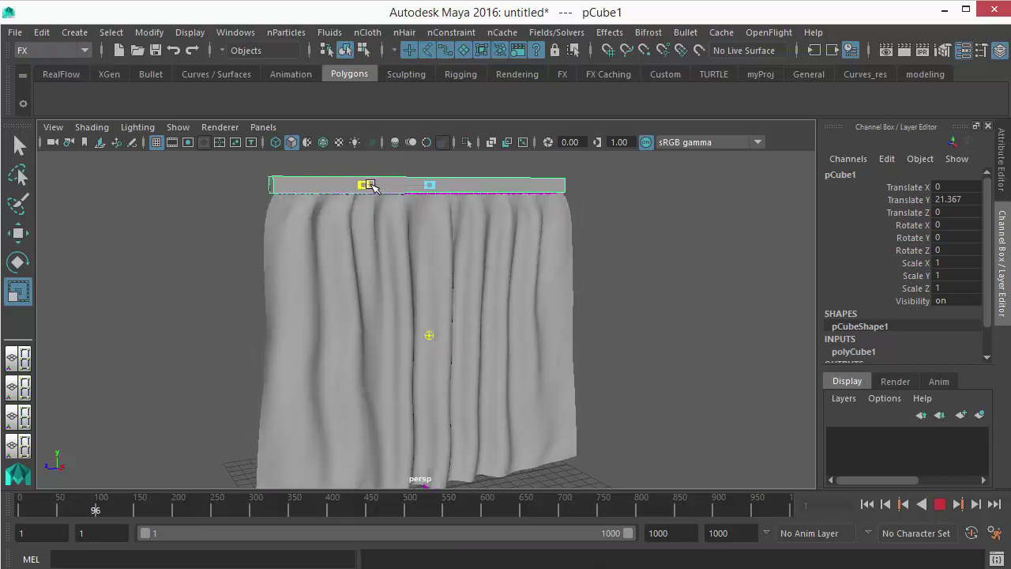
drag(371, 186, 373, 186)
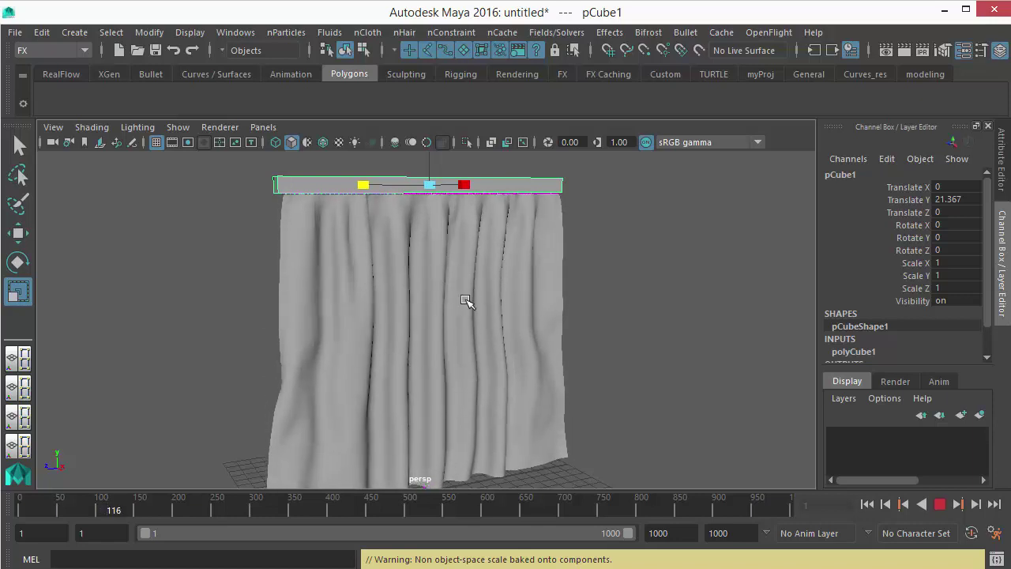
click(939, 503)
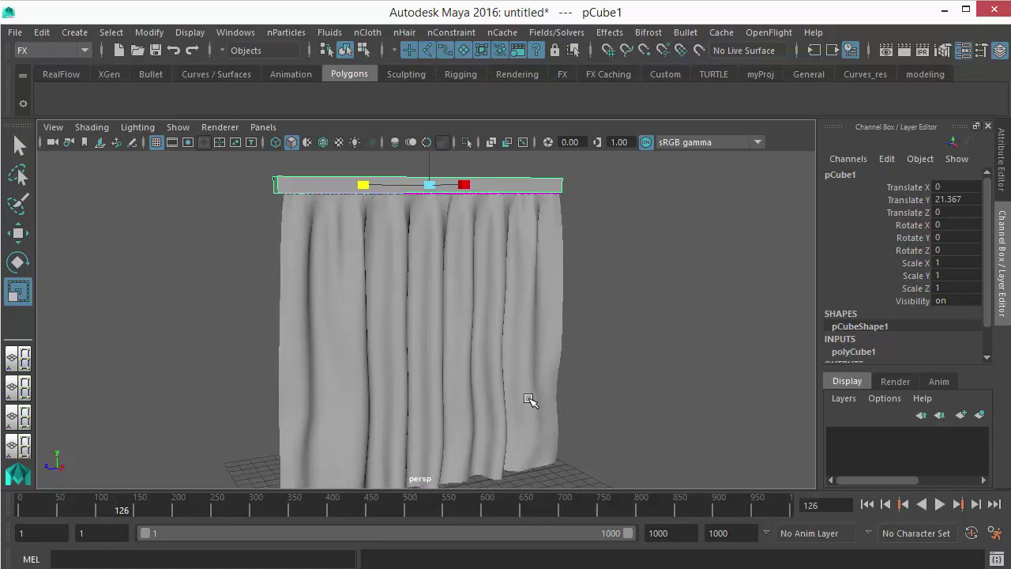
Step: Duplicate the gathered curtain and move the copy beside the original, at a Translate Z of about -27.49
scroll(497, 336, up, 4)
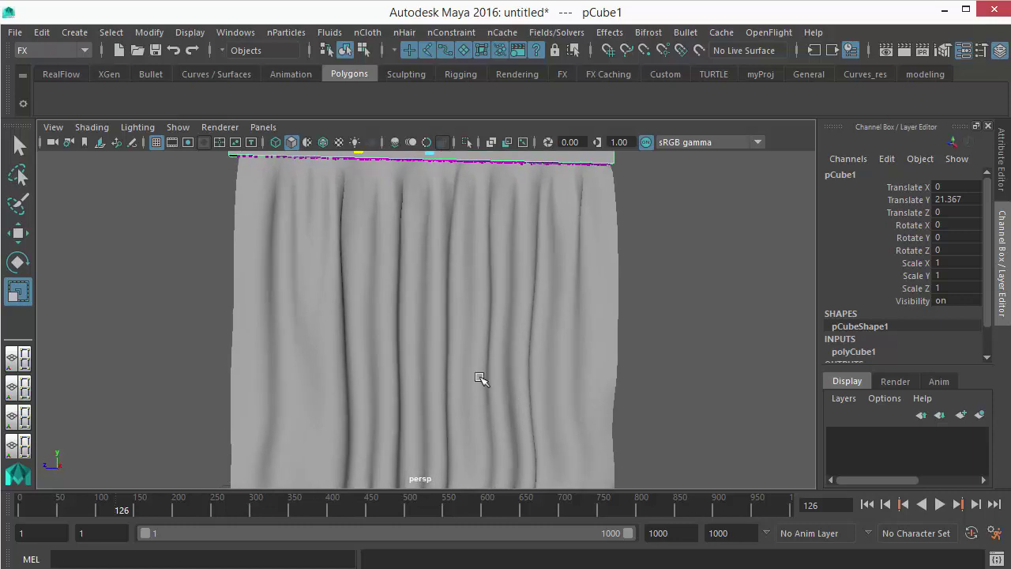
click(475, 357)
scroll(478, 360, down, 4)
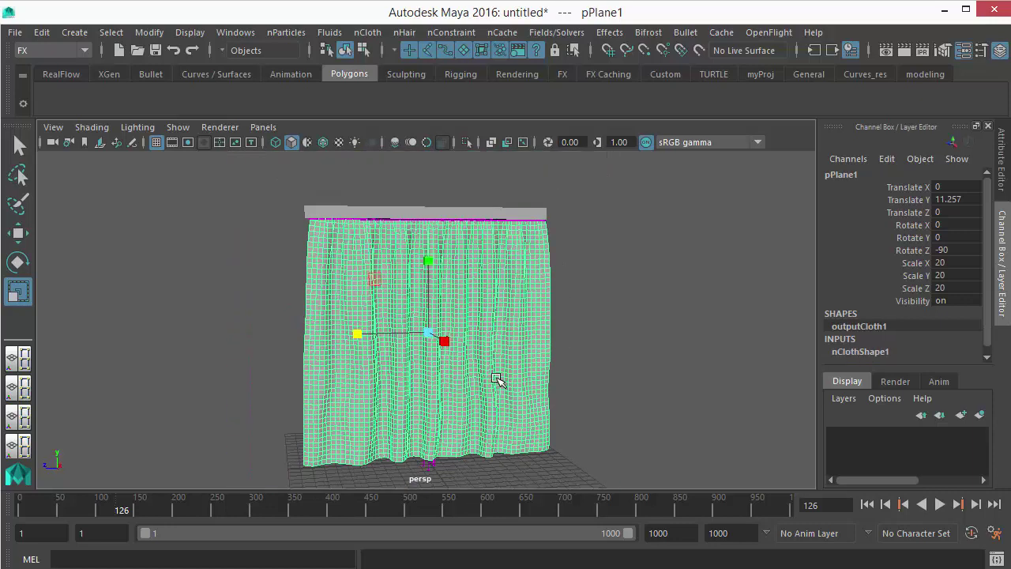
key(w)
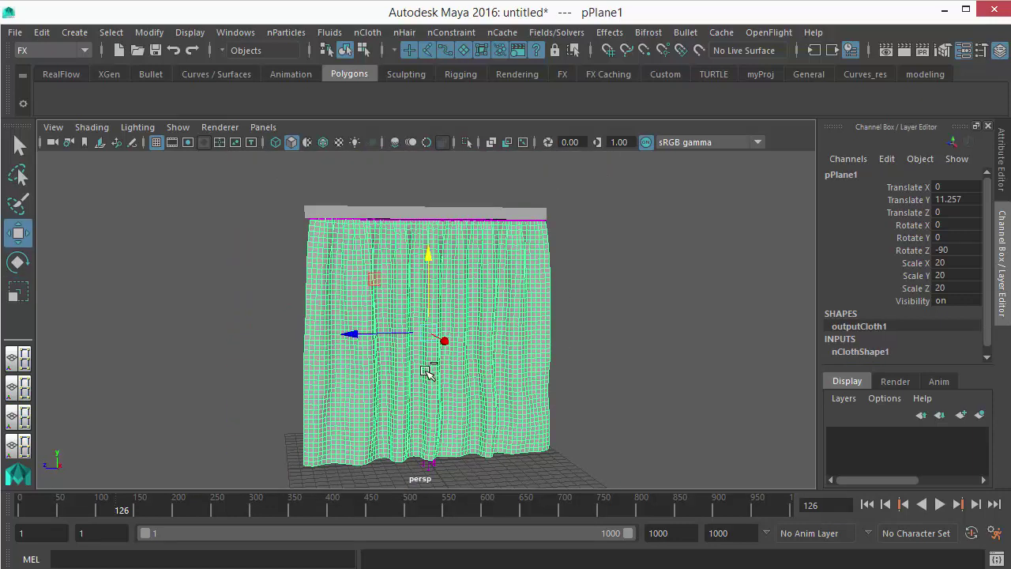
key(ctrl+d)
drag(351, 334, 651, 363)
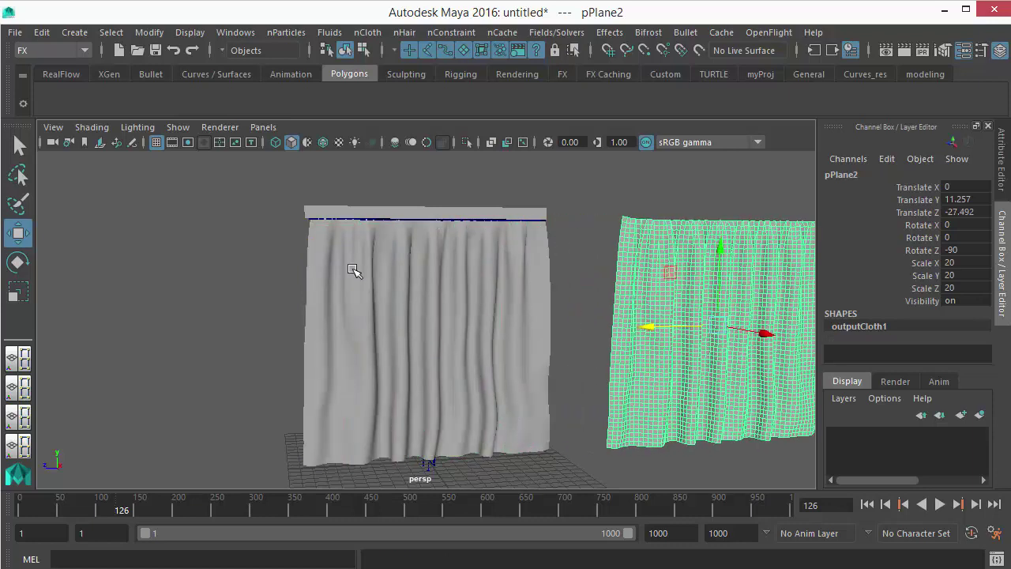
Step: Resume Interactive Playback, shorten the original curtain's rod slightly more along Z, and stop at about frame 157
drag(265, 193, 403, 248)
click(726, 417)
click(614, 34)
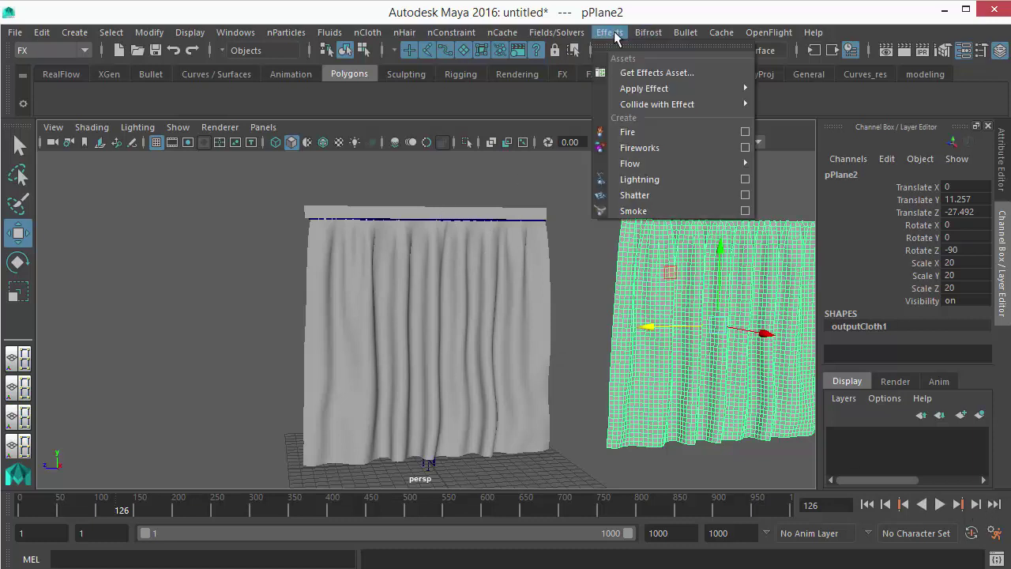
mouse_move(557, 32)
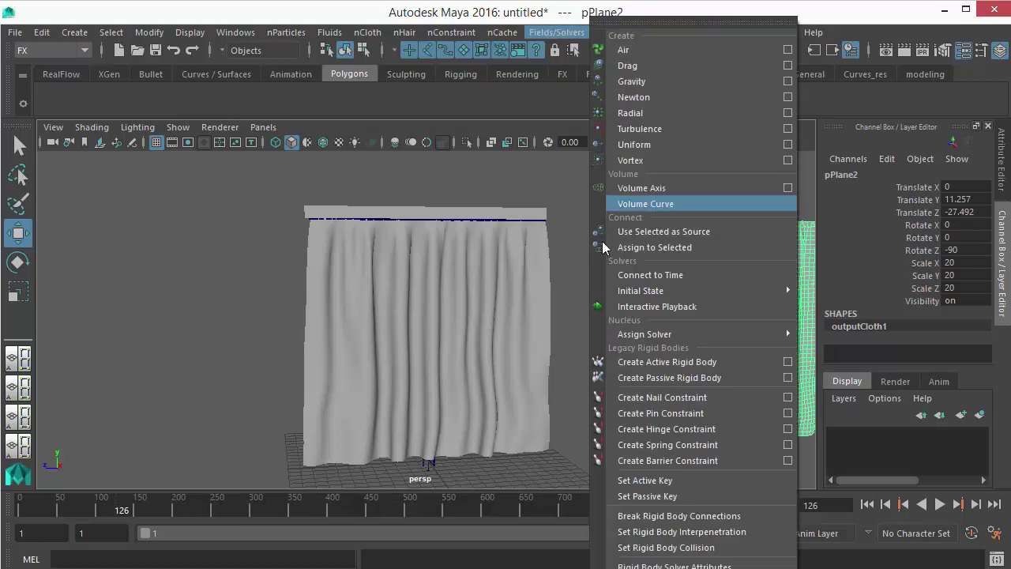
click(630, 307)
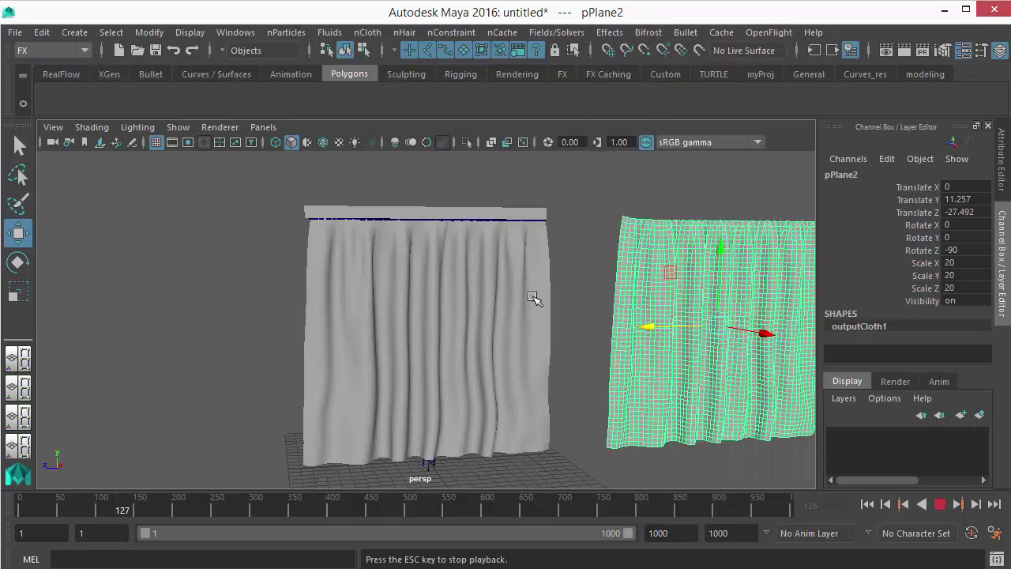
click(419, 213)
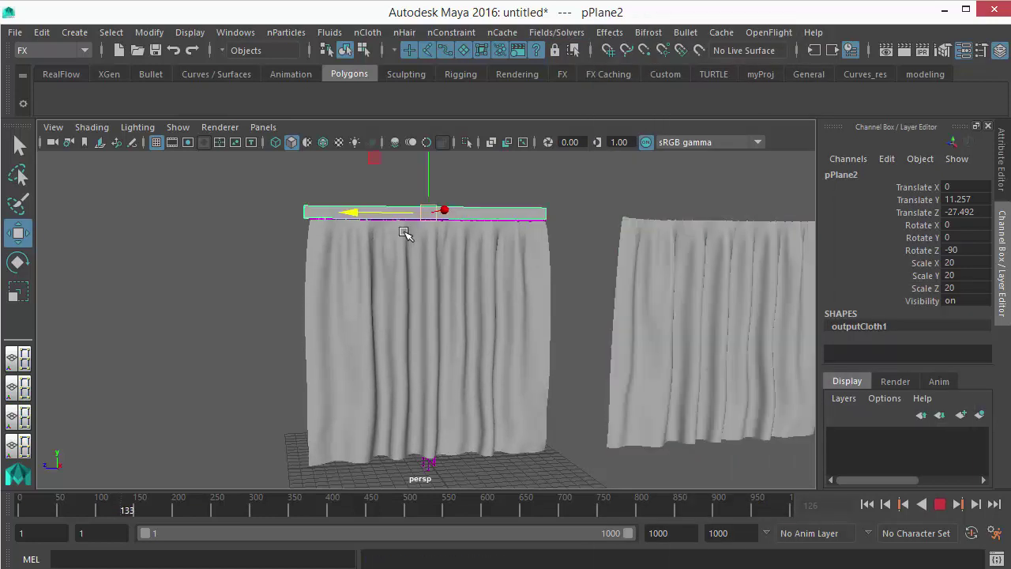
key(r)
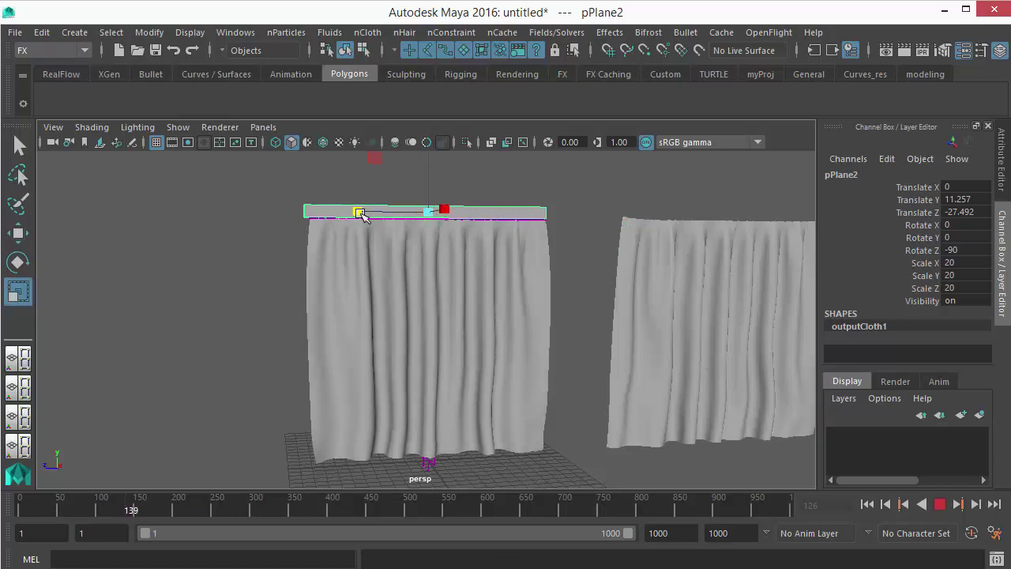
drag(361, 213, 356, 214)
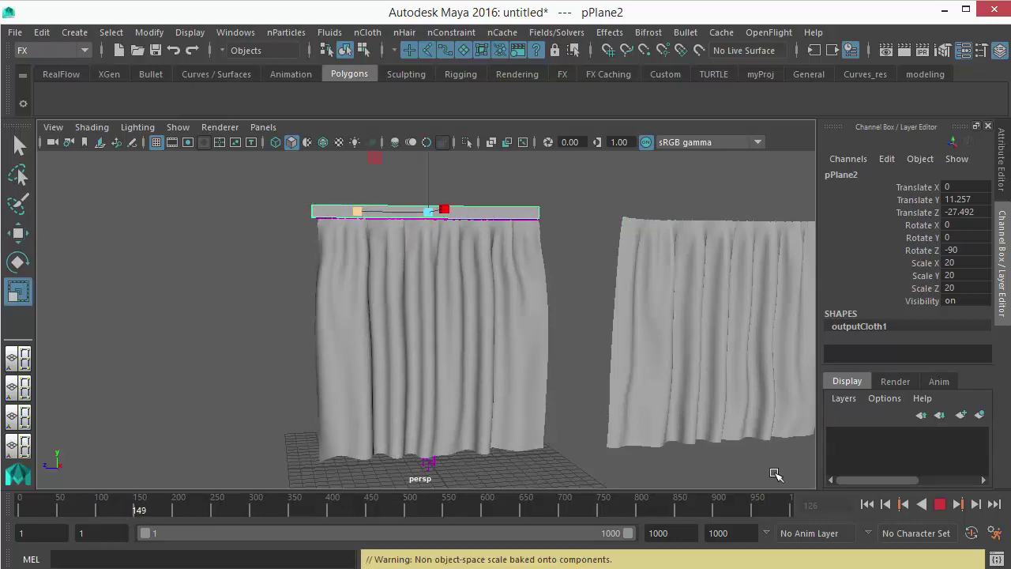
click(939, 503)
click(457, 341)
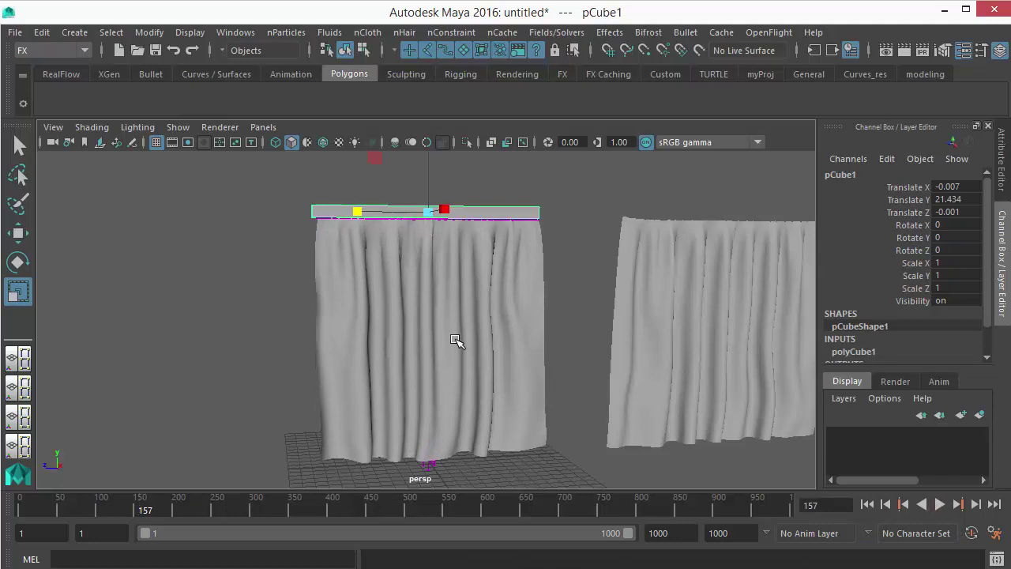
Step: Create a polygon plane at the origin and scale it up into a floor extending beyond the grid beneath the curtain
key(ctrl+a)
alt+drag(266, 332, 244, 291)
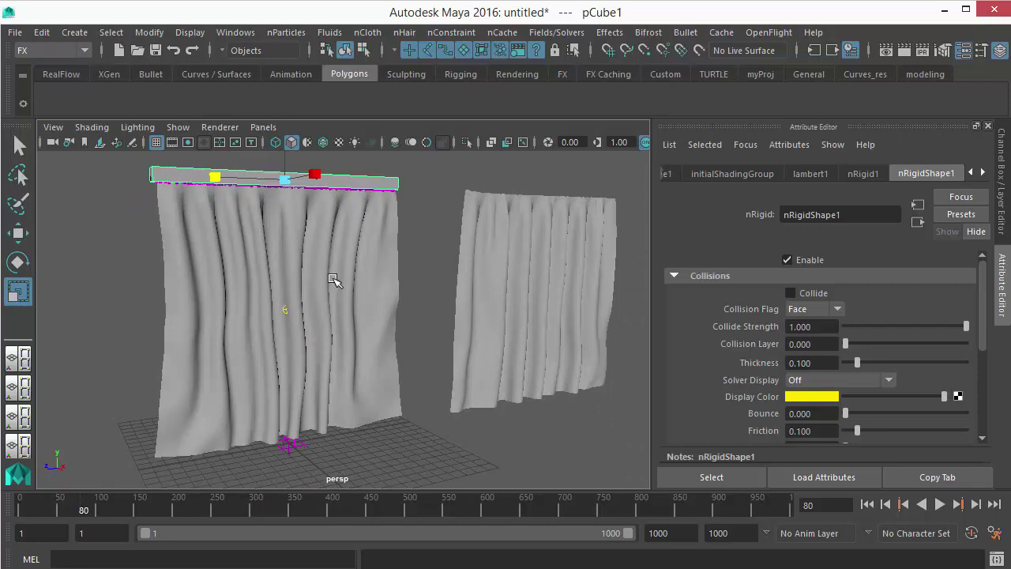
click(74, 32)
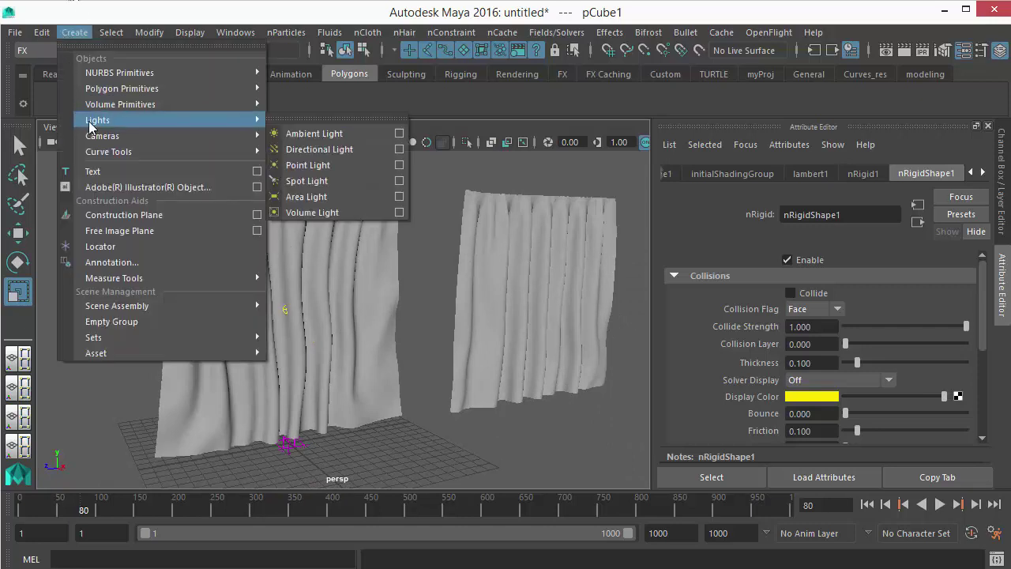
mouse_move(197, 88)
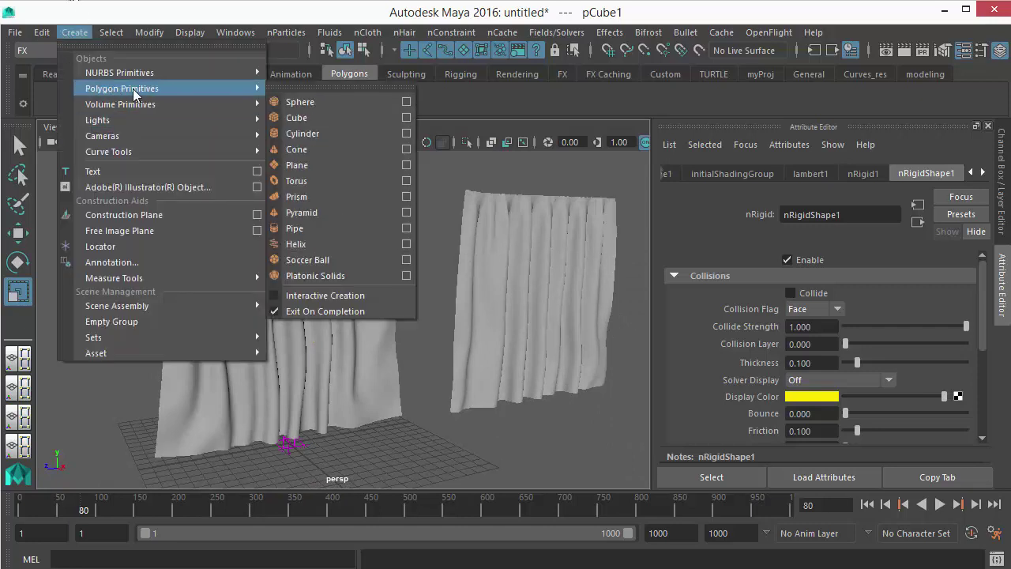
click(296, 165)
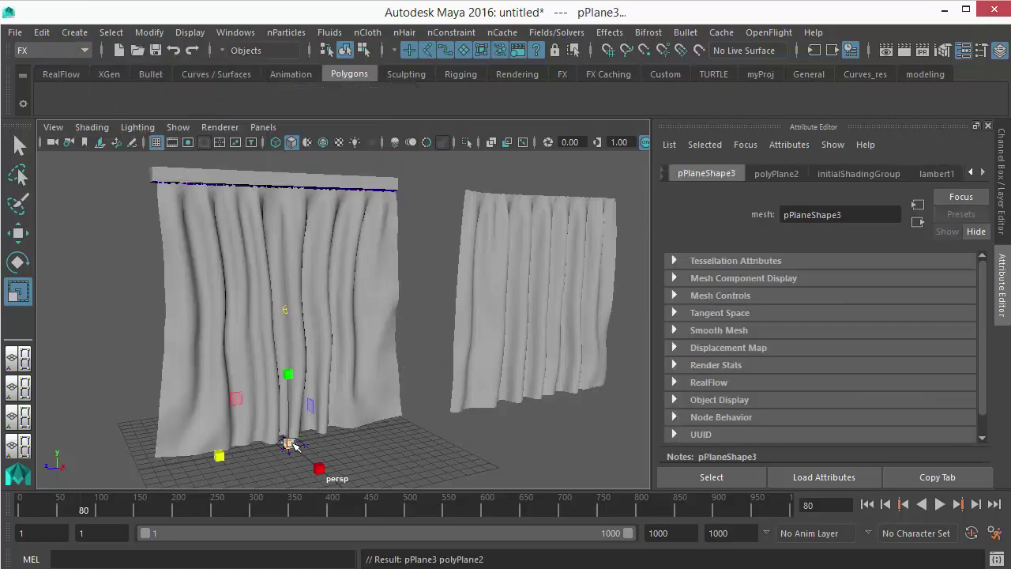
drag(291, 444, 397, 349)
Step: Make the floor plane a passive collider for the cloth simulation and clear the selection
click(392, 360)
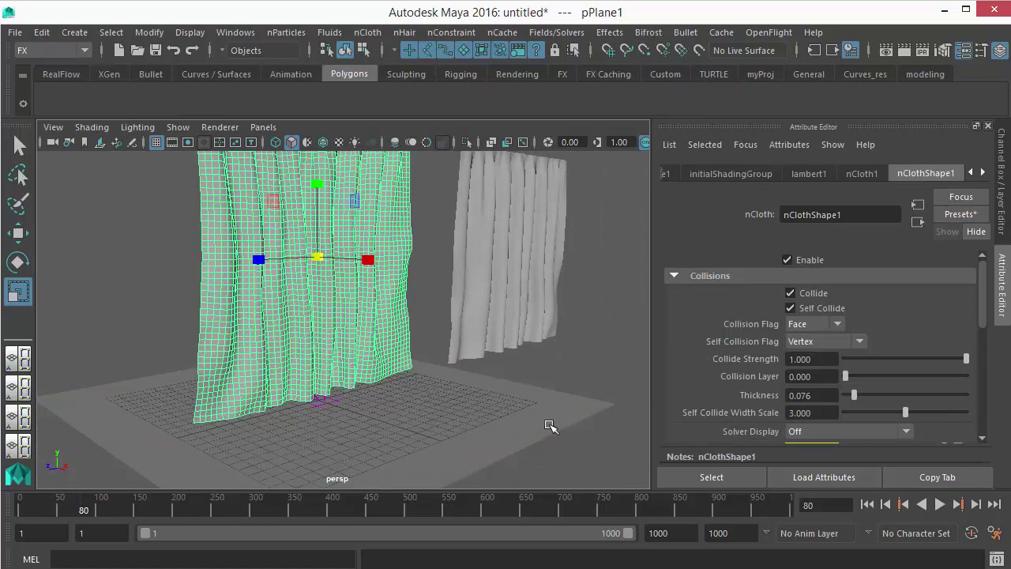
click(507, 427)
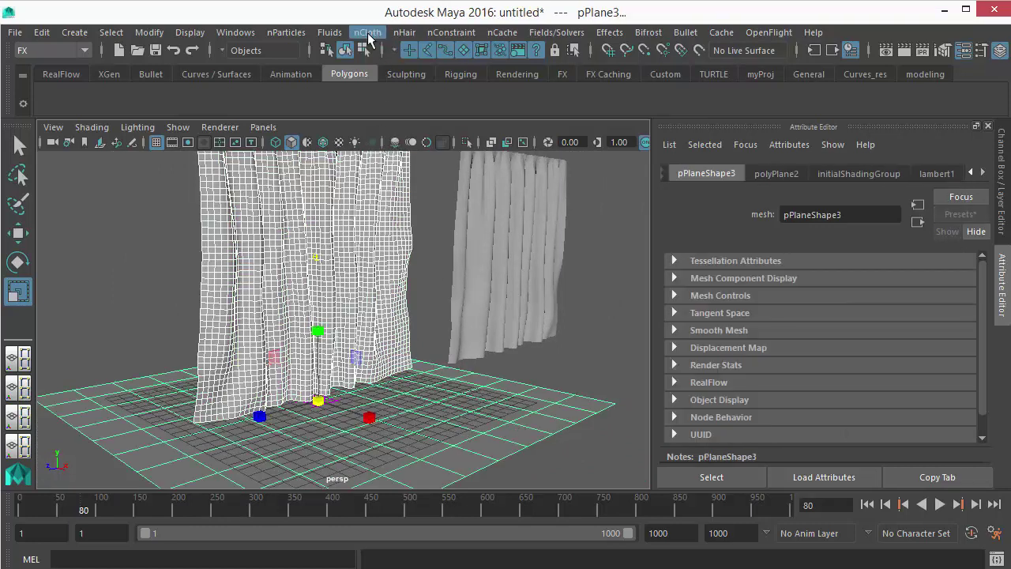
click(368, 33)
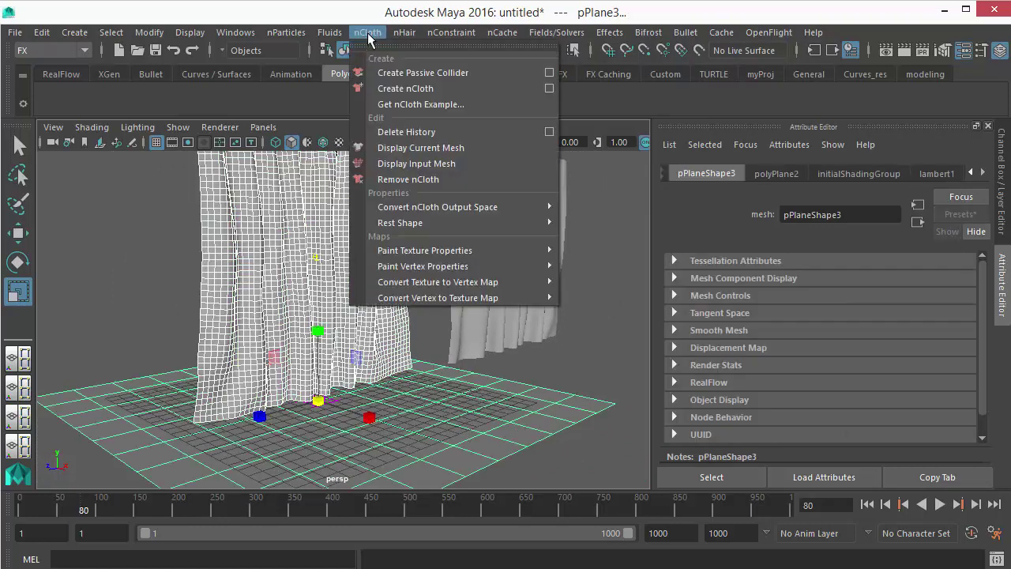
click(424, 75)
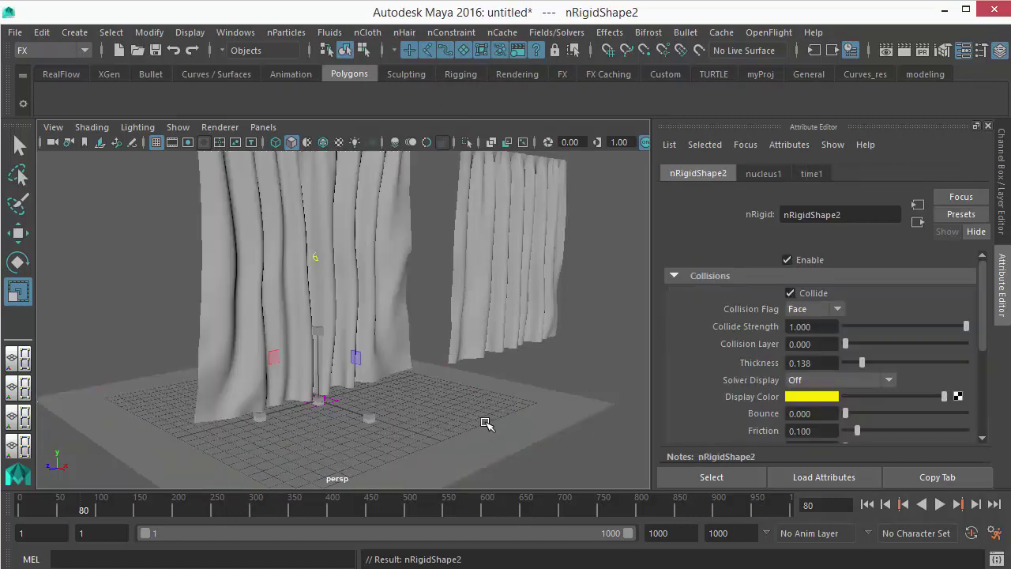
click(443, 437)
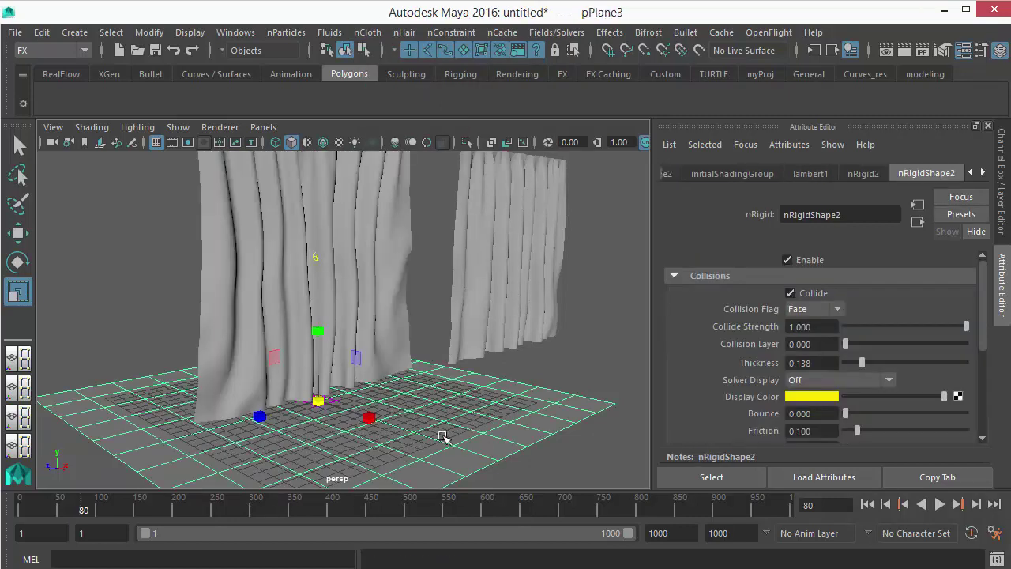
click(95, 260)
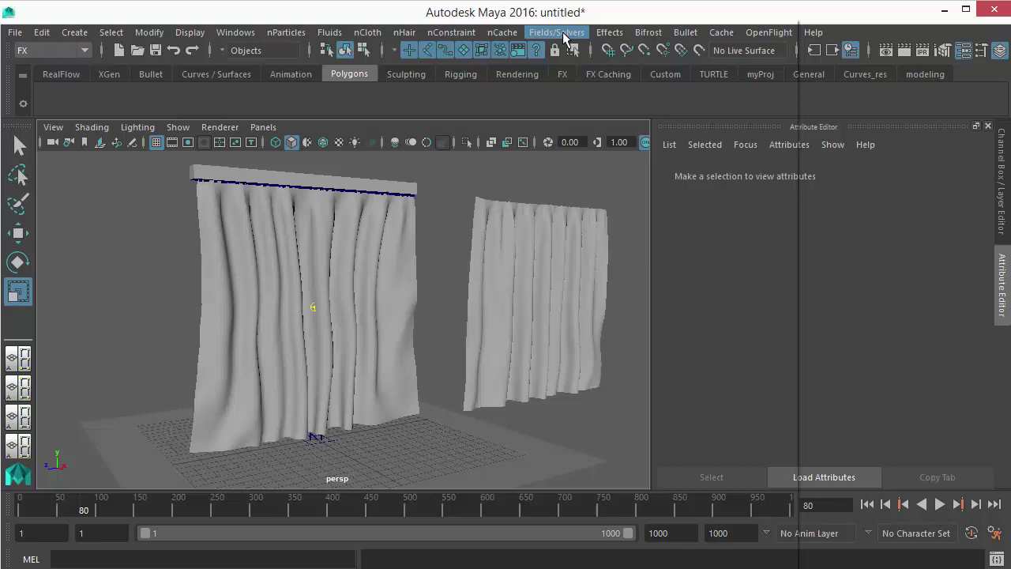
Step: Run Interactive Playback and lower the rod along Y until the curtain's hem bunches on the floor, stopping at about frame 118
click(563, 32)
click(644, 306)
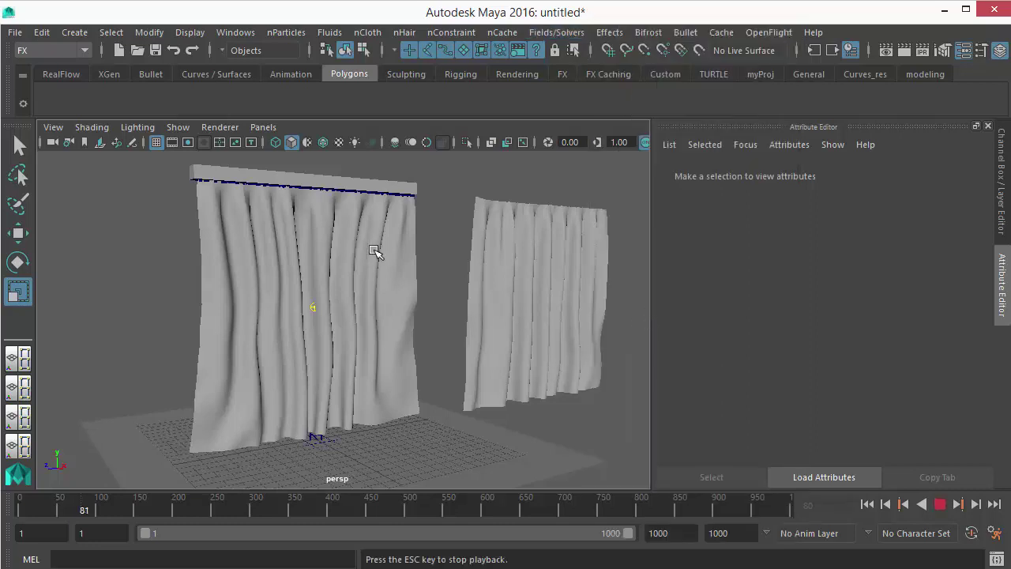
click(322, 187)
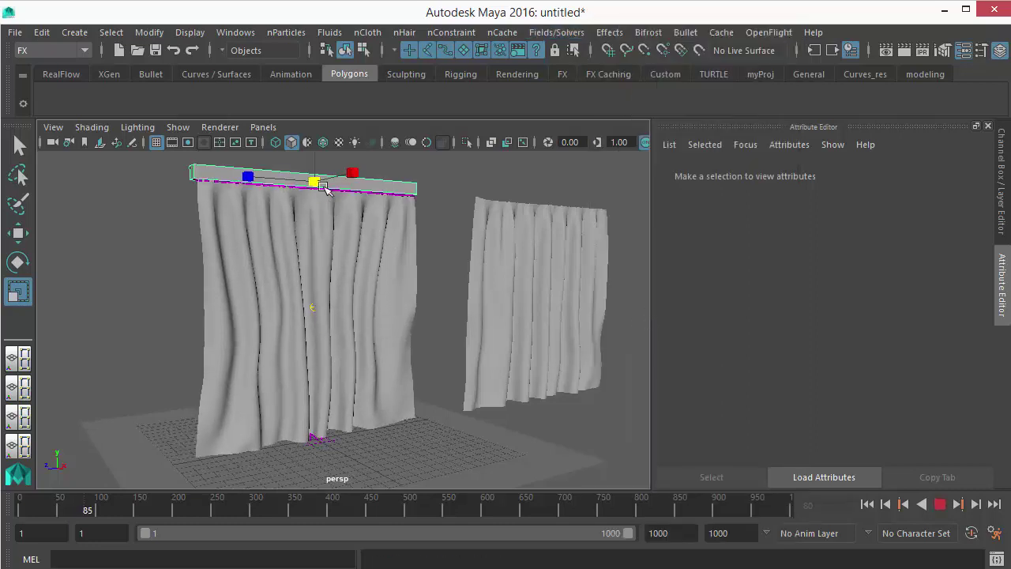
key(w)
scroll(318, 162, up, 3)
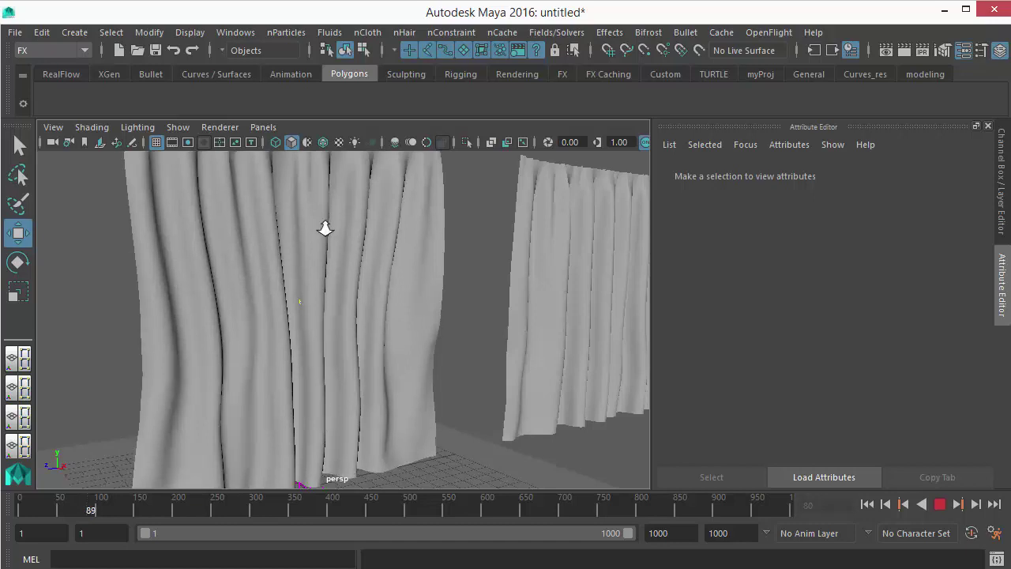
scroll(282, 201, down, 5)
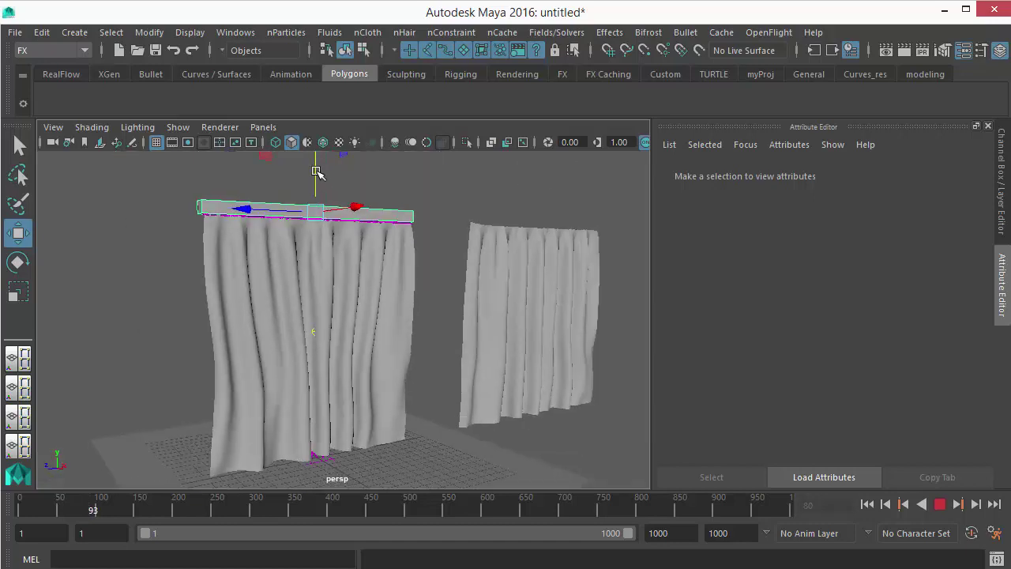
drag(316, 167, 322, 191)
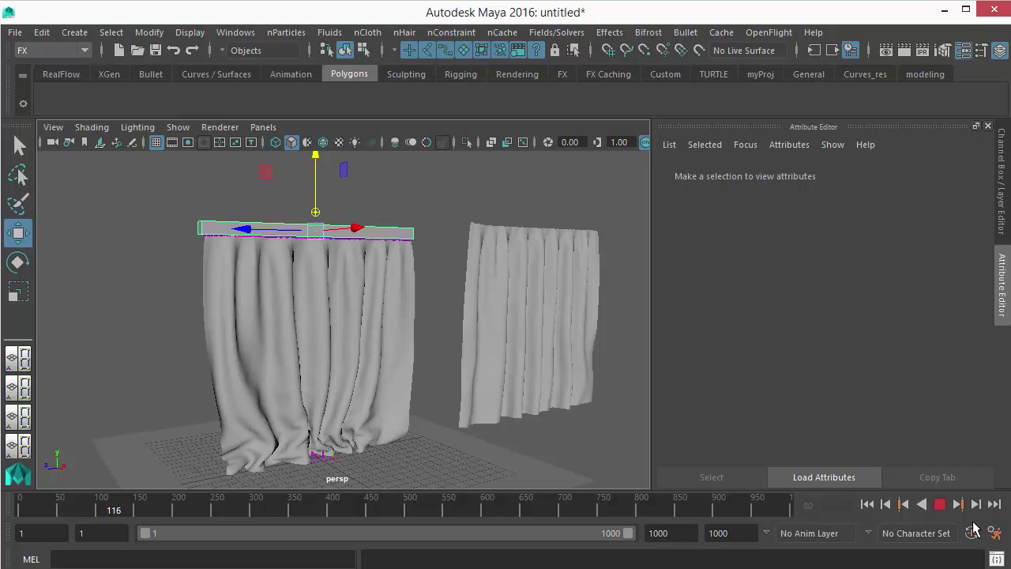
click(939, 504)
Step: Continue normal playback in short runs to settle the bunched hem, stopping at about frame 125 and again at about frame 146
scroll(226, 311, up, 3)
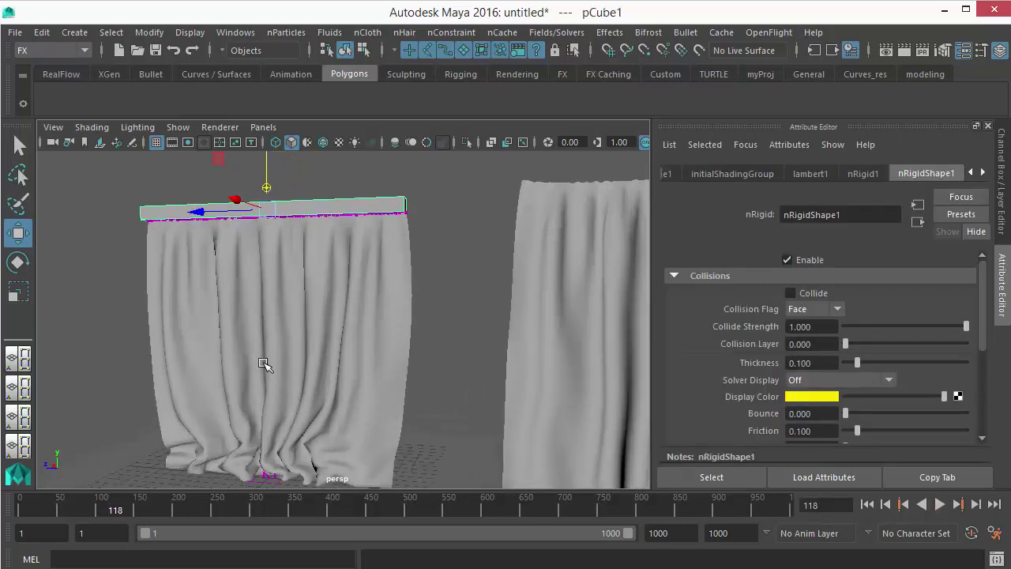
alt+drag(263, 362, 309, 348)
alt+middle_drag(309, 348, 313, 324)
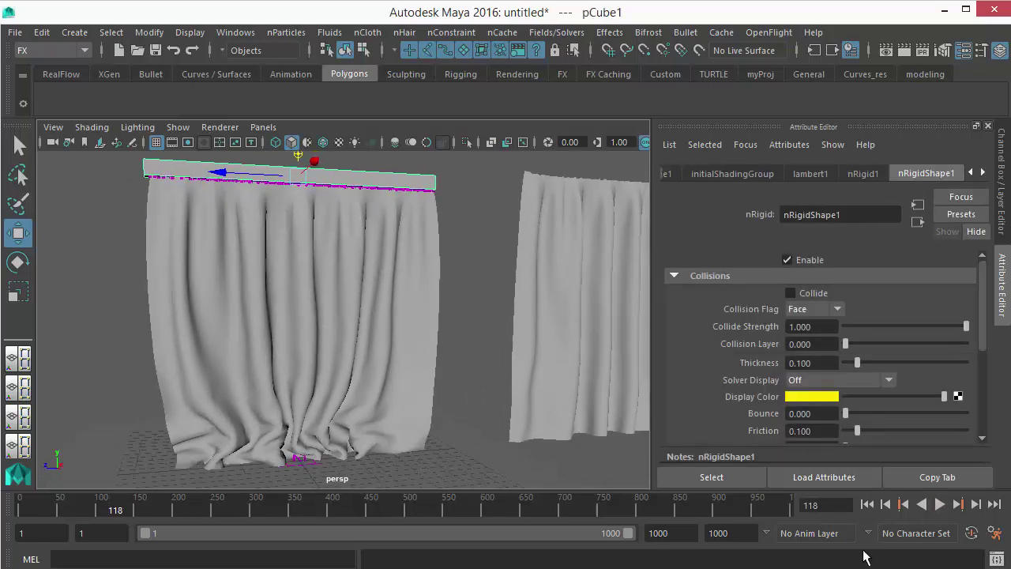
click(940, 504)
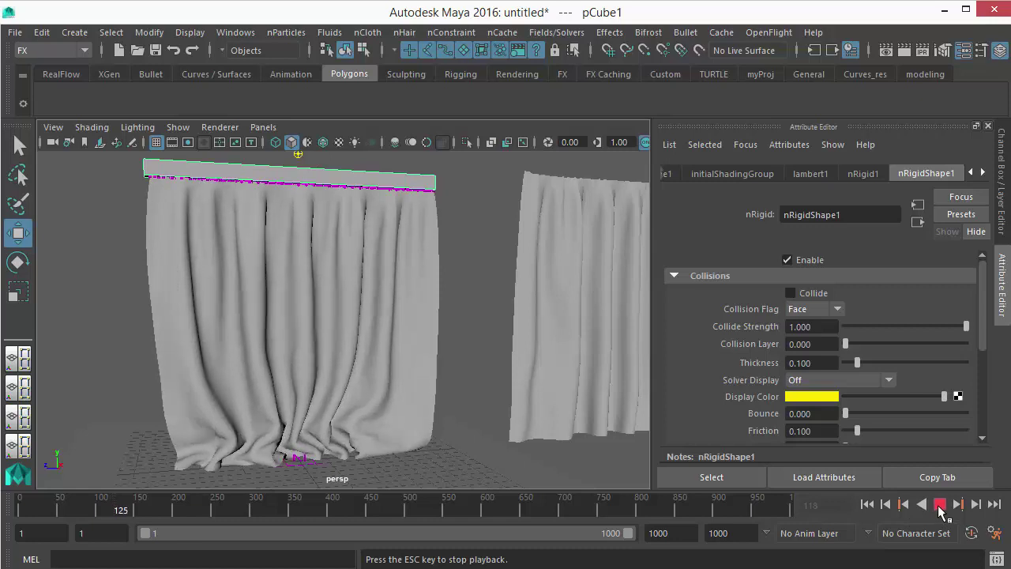
click(939, 506)
alt+right_drag(397, 372, 256, 379)
alt+drag(256, 379, 301, 341)
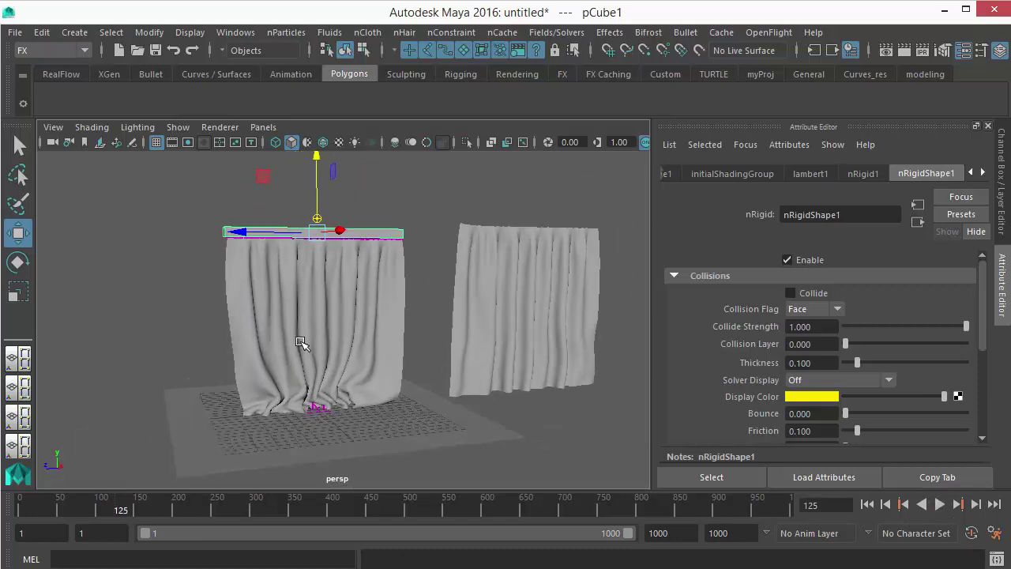
click(939, 506)
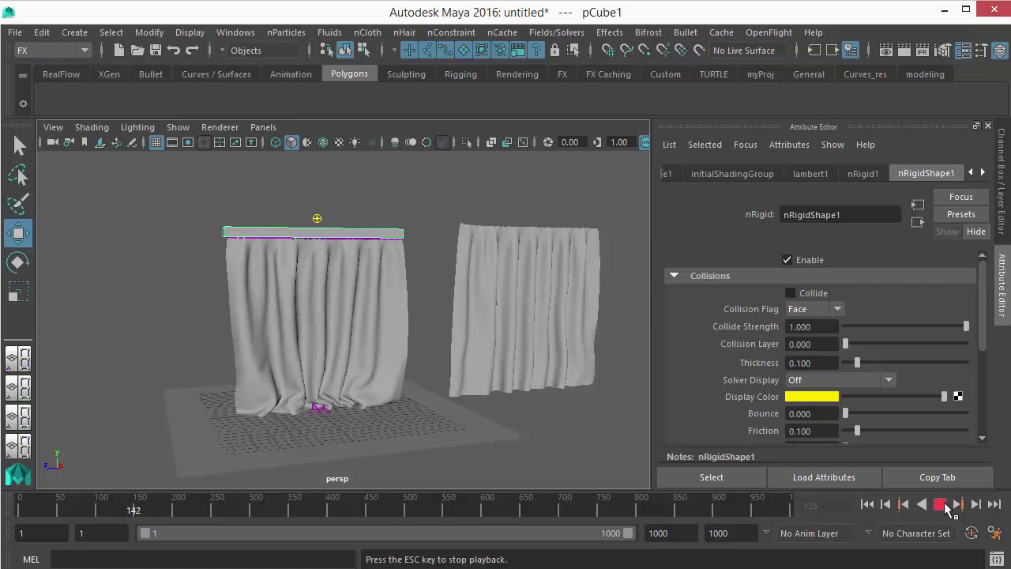
click(940, 506)
Step: Duplicate the floor-draped curtain and move the copy along Z, clear of the original on the side opposite the earlier copy
scroll(280, 237, up, 3)
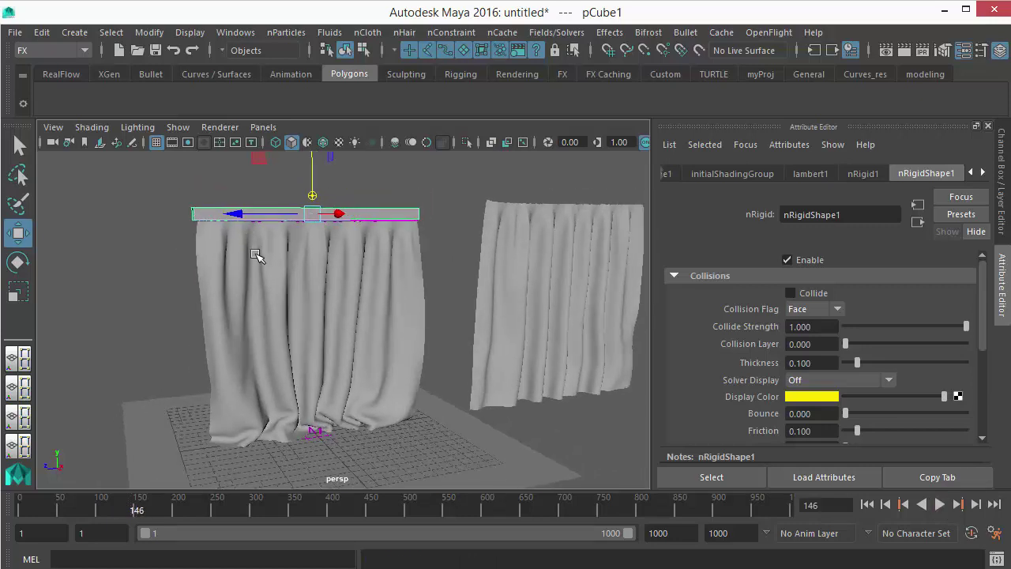
click(294, 312)
key(ctrl+d)
drag(286, 314, 84, 330)
scroll(449, 280, down, 5)
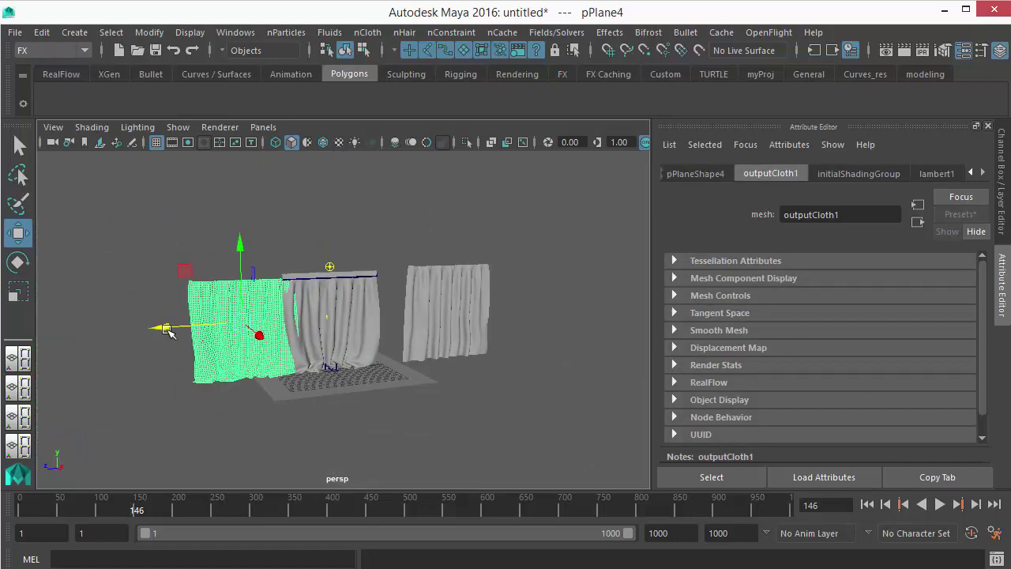
drag(166, 328, 54, 327)
scroll(275, 354, up, 2)
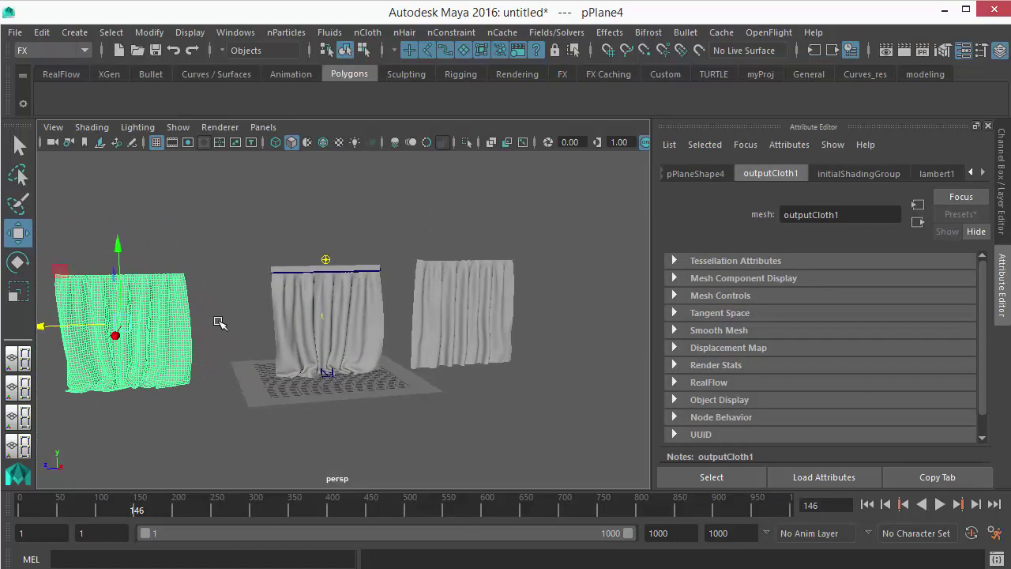
Step: Delete the original curtain with its rod and floor plane, and move the draped copy along Z back over the grid
drag(230, 229, 401, 429)
key(Delete)
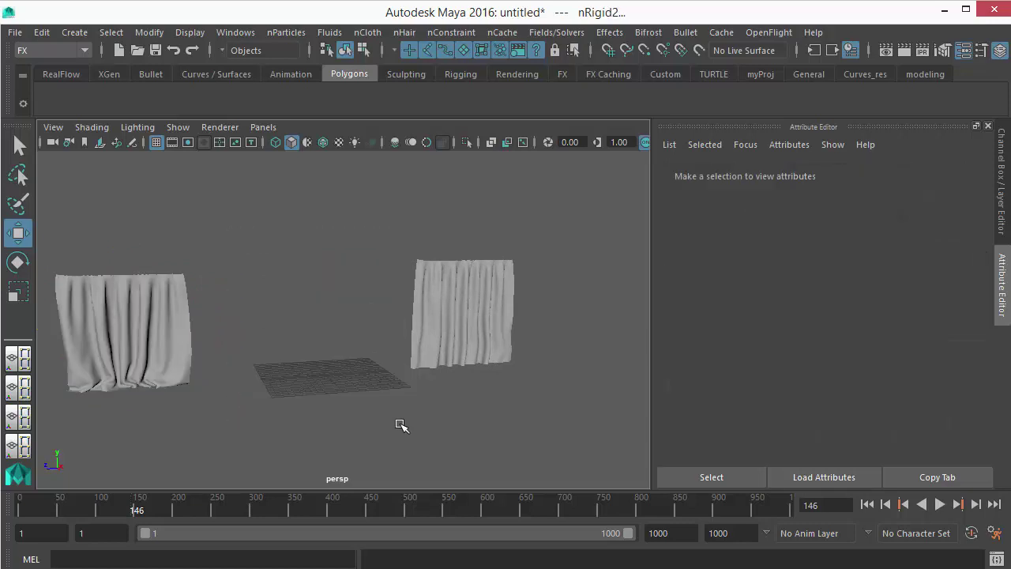
click(63, 337)
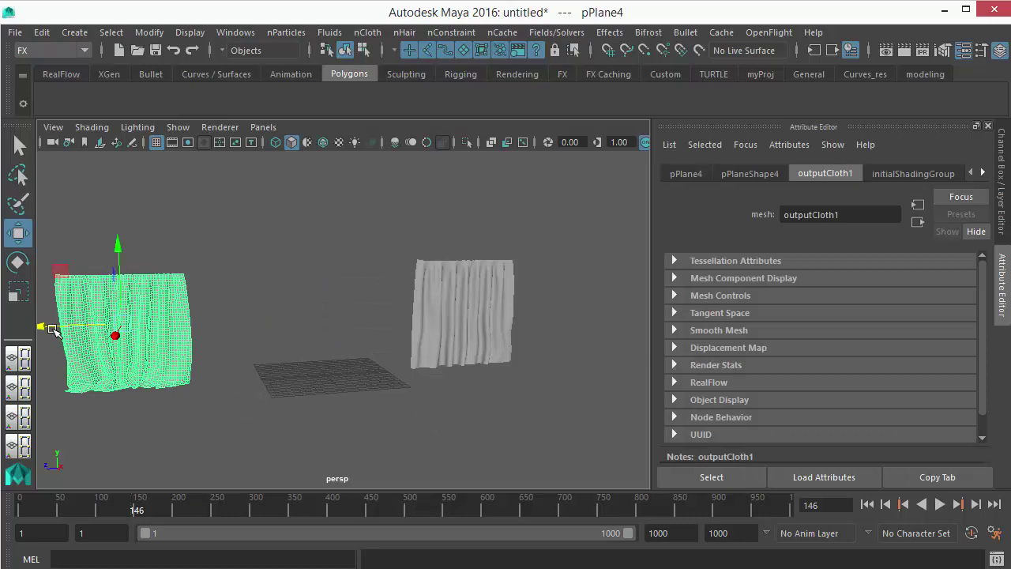
drag(52, 329, 278, 327)
key(f)
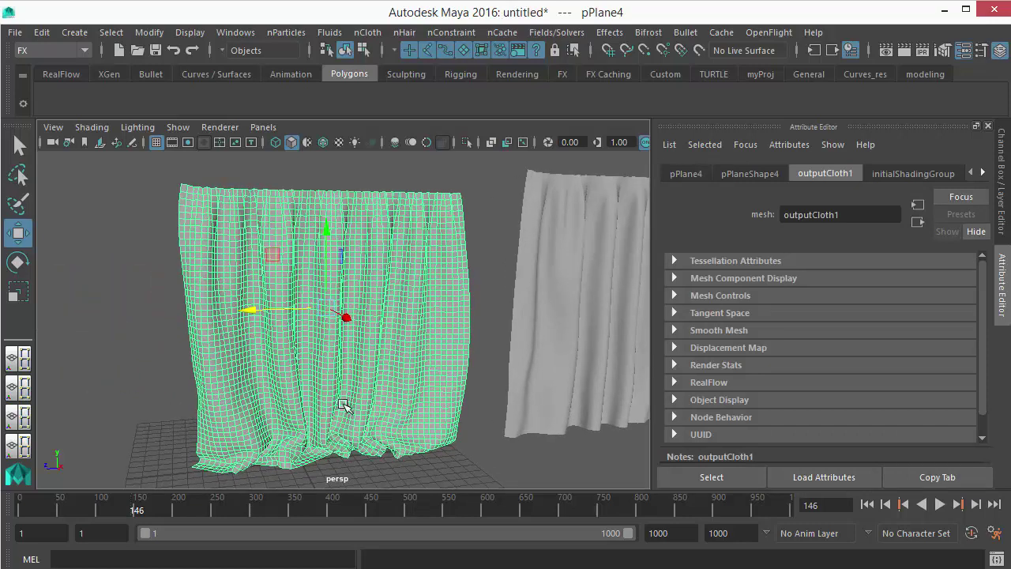
Step: Examine the folds of the two static curtain copies, including the top edge and floor hem of the draped one
click(480, 316)
alt+drag(435, 343, 312, 281)
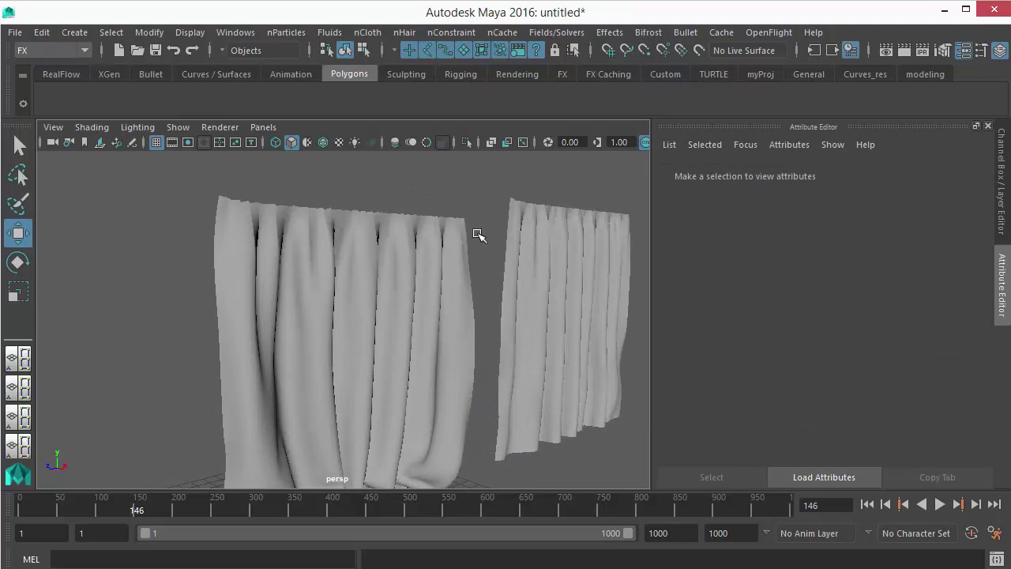
alt+drag(478, 235, 226, 221)
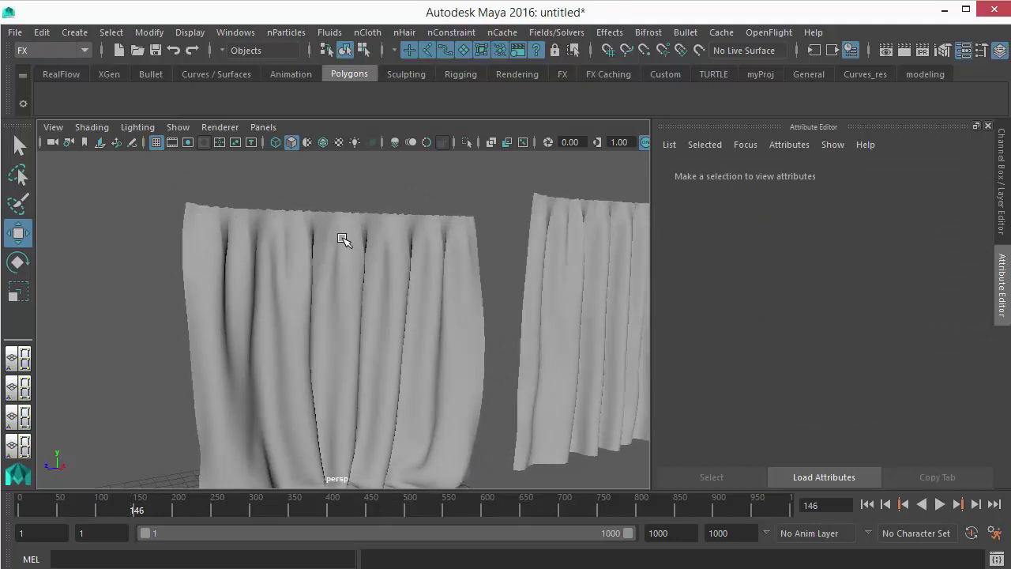
alt+drag(473, 288, 451, 273)
alt+right_drag(452, 274, 393, 327)
alt+drag(392, 327, 295, 314)
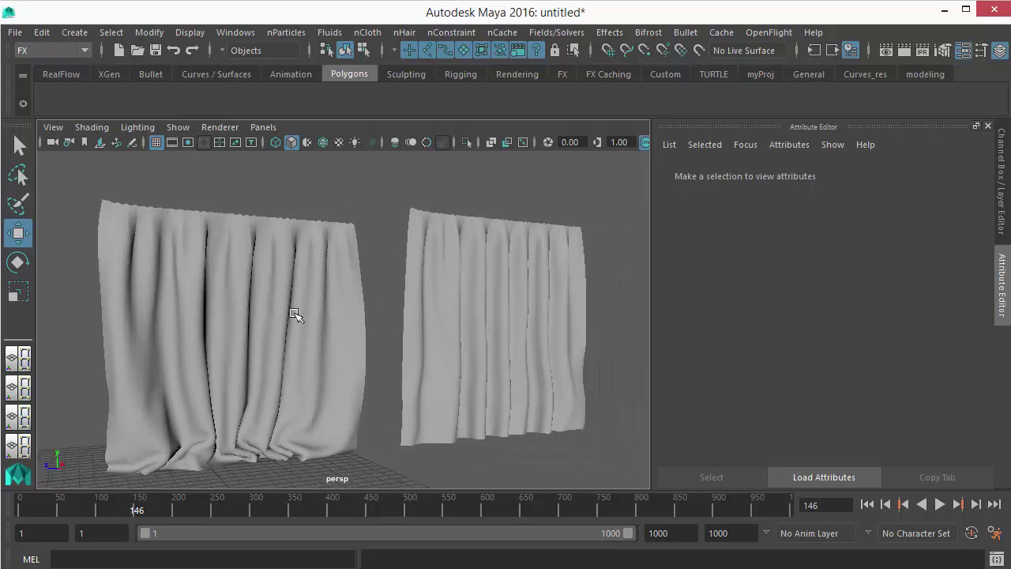
click(332, 270)
alt+drag(332, 270, 386, 260)
click(376, 271)
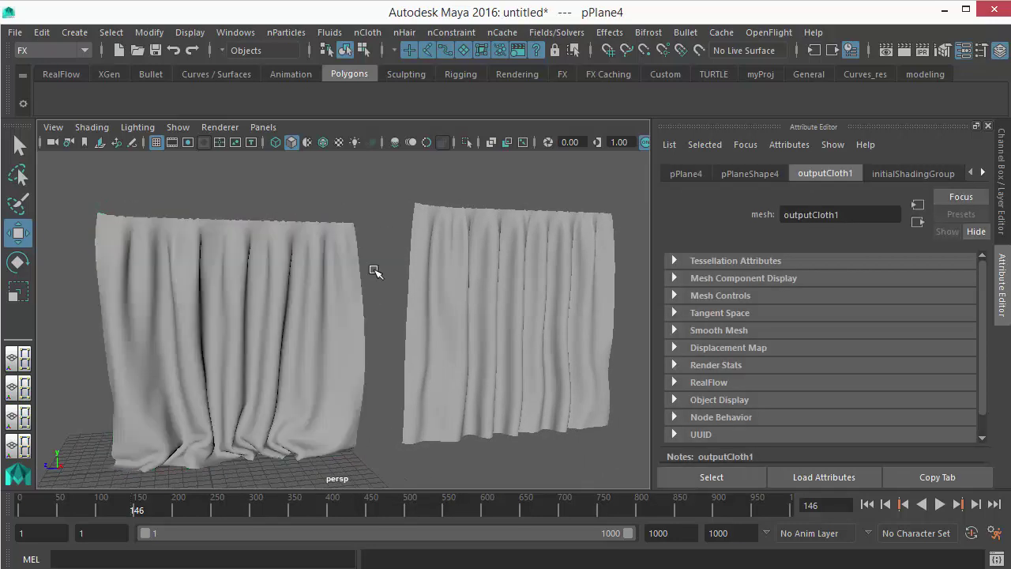
Step: Select the floor-draped curtain, switch to the Modeling tool set and open the UV Editor
click(329, 311)
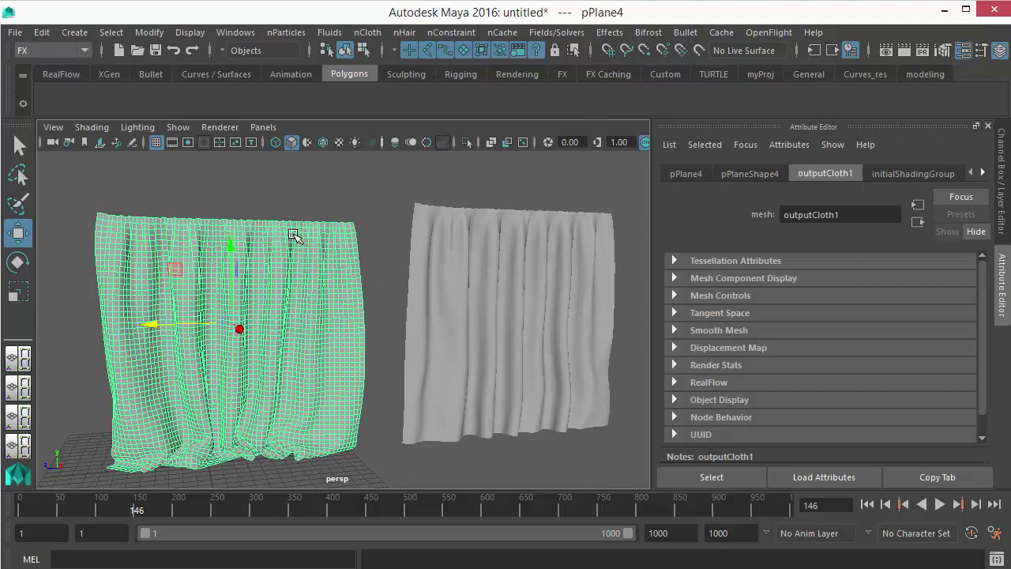
click(47, 49)
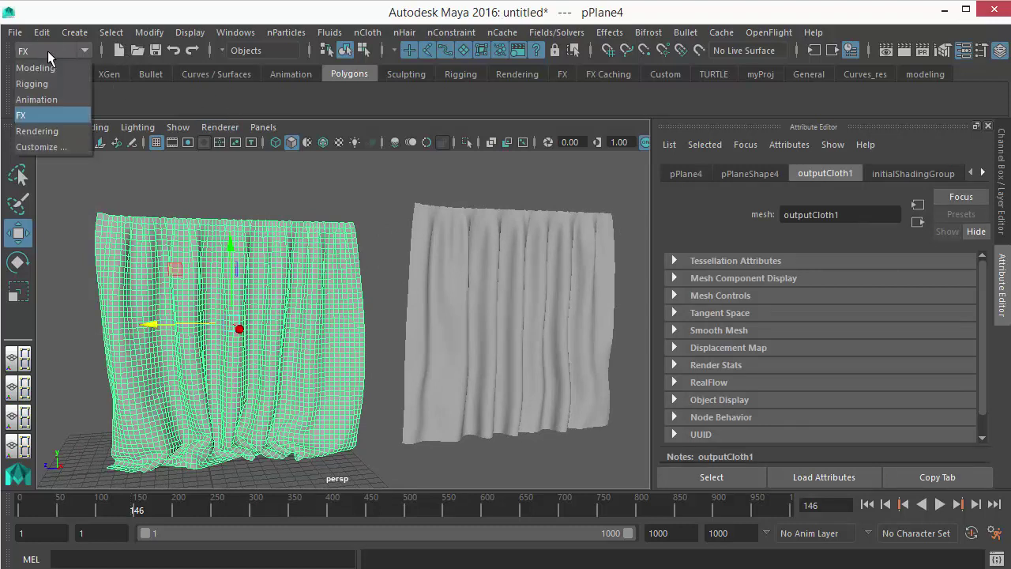
click(47, 68)
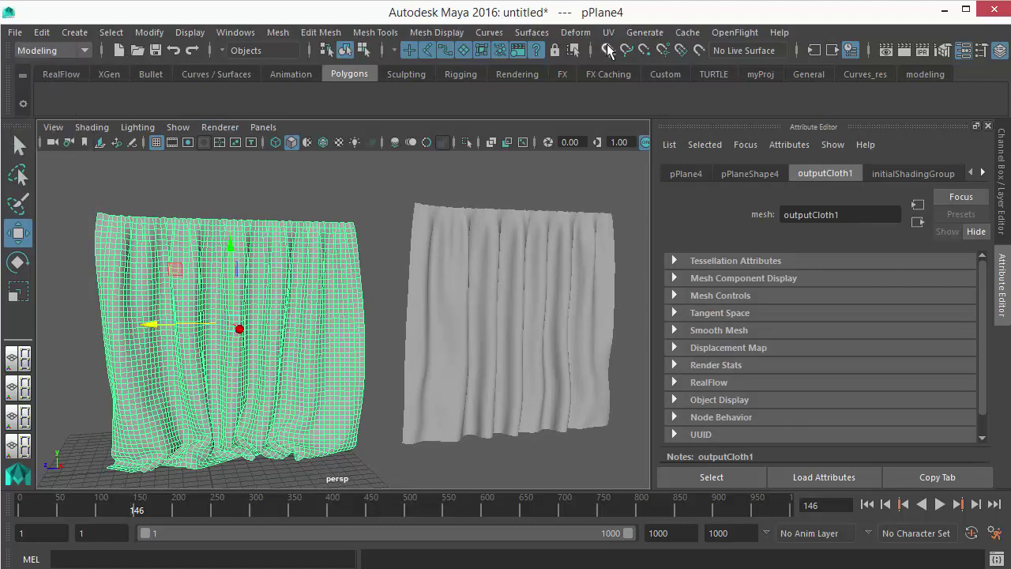
click(609, 33)
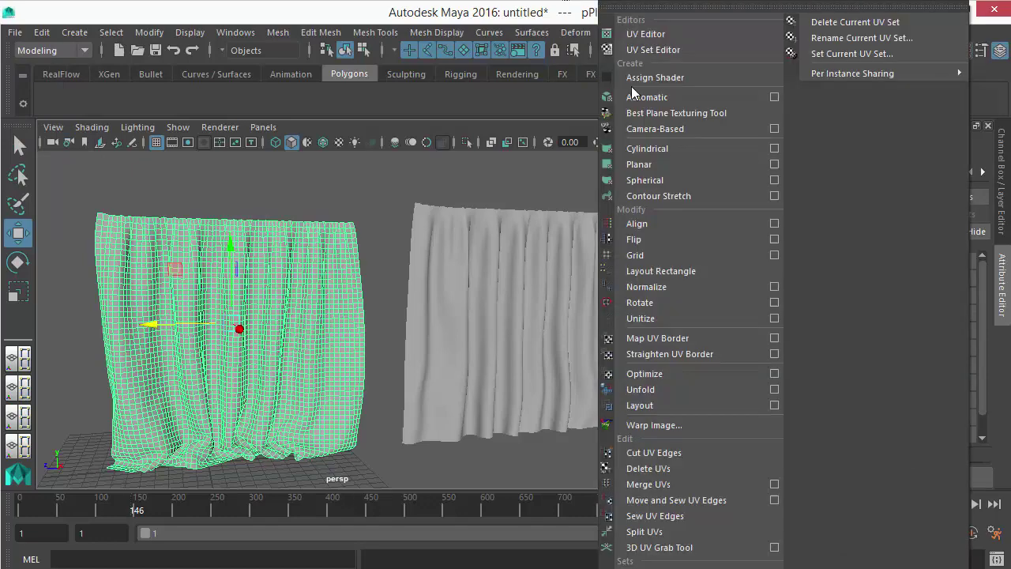
click(651, 40)
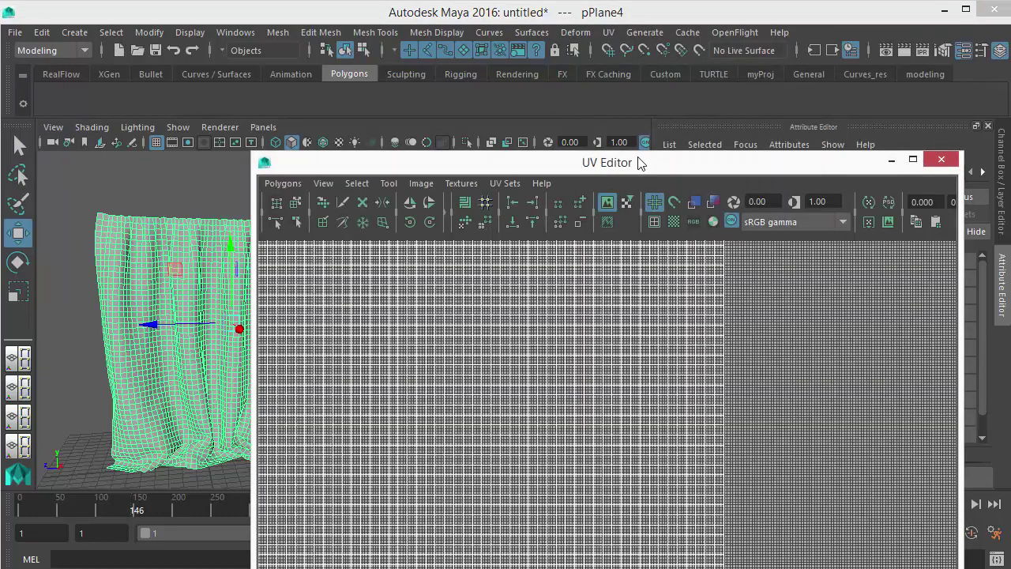
Step: Examine the floor-draped curtain's full UV layout in the UV Editor and close the editor
drag(640, 163, 750, 67)
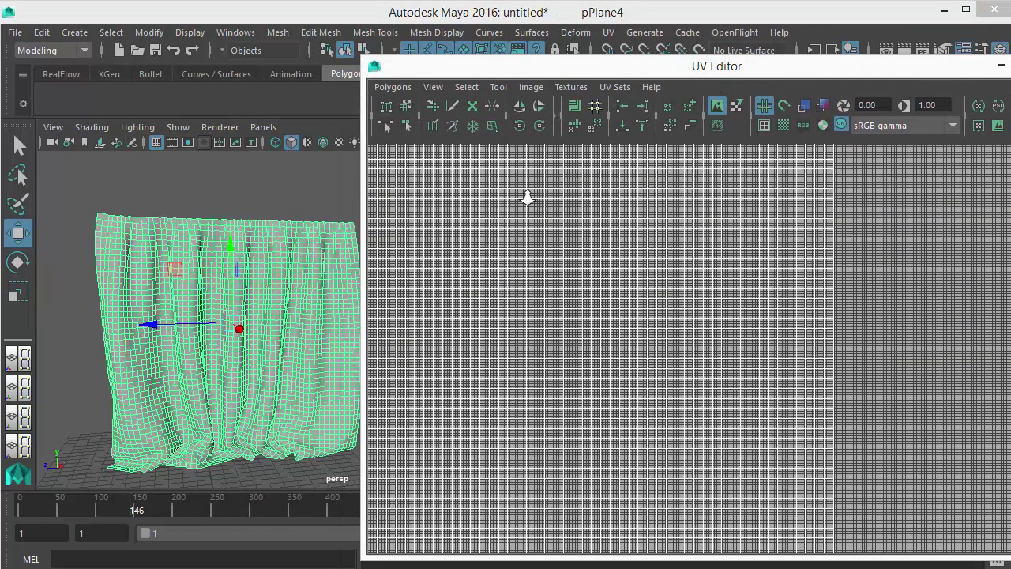
scroll(733, 266, down, 5)
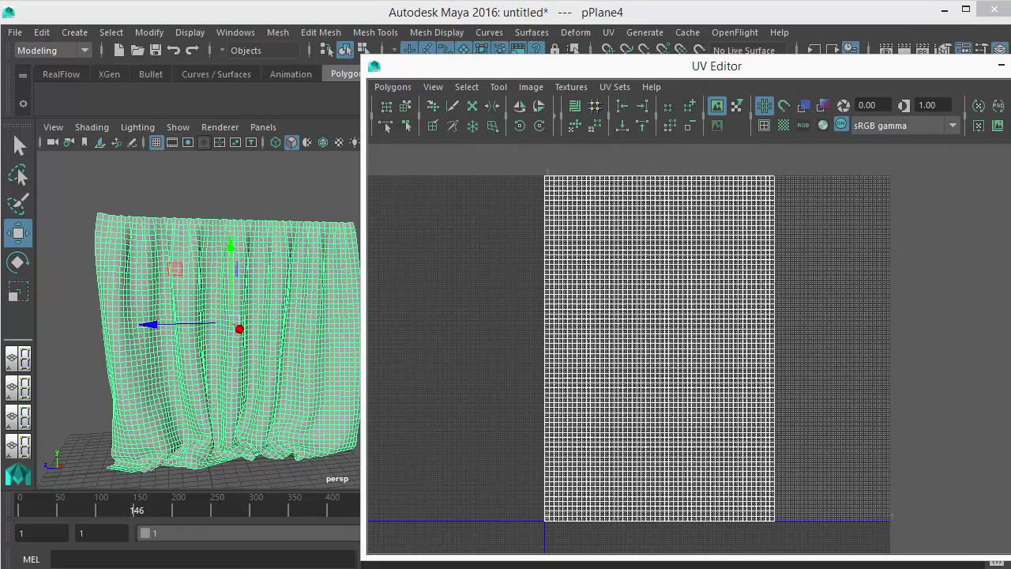
key(alt+F4)
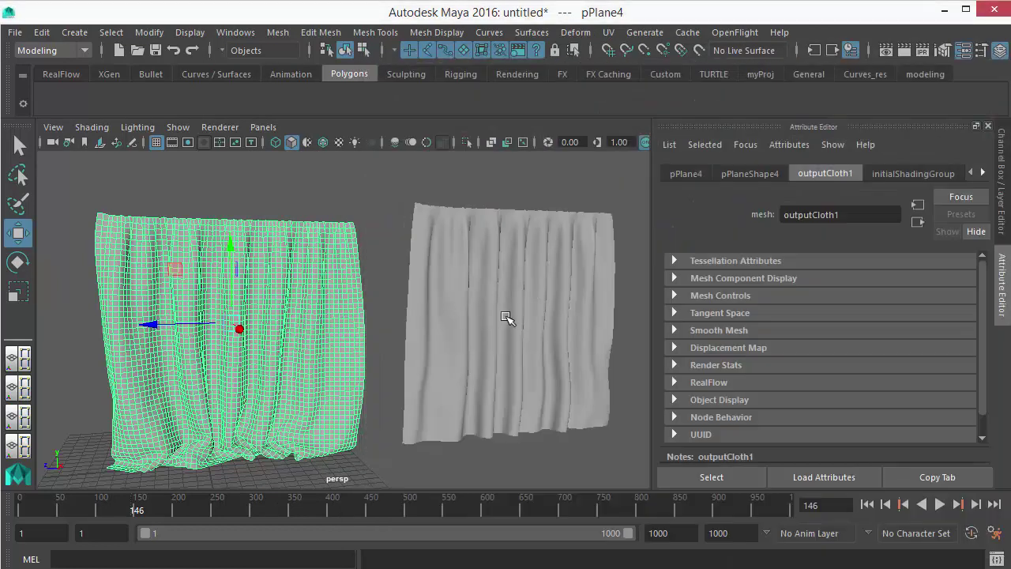
Step: Assign a new Lambert material to both curtains and connect a File texture to its Color attribute
click(483, 313)
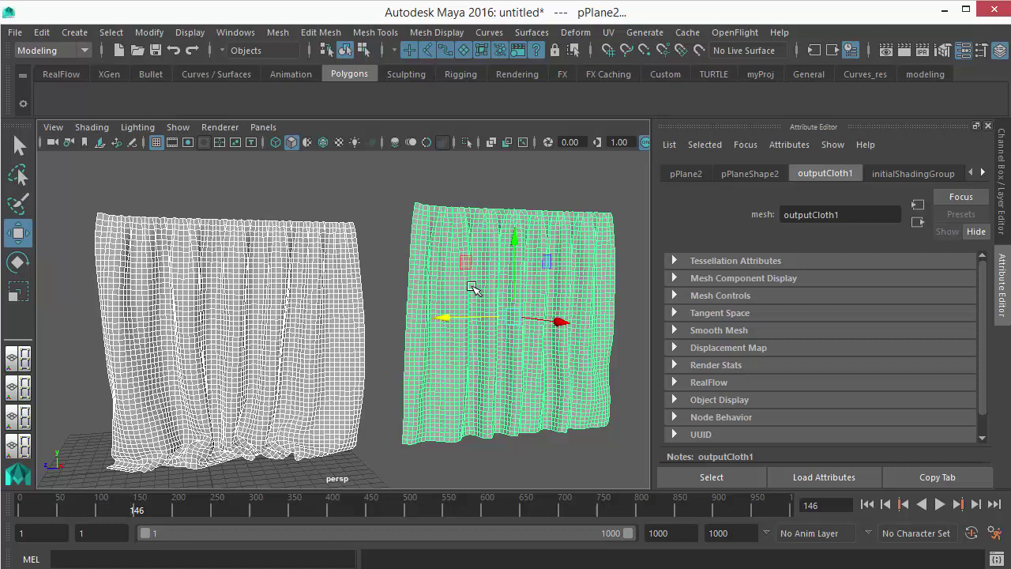
right_drag(474, 289, 469, 392)
mouse_move(466, 555)
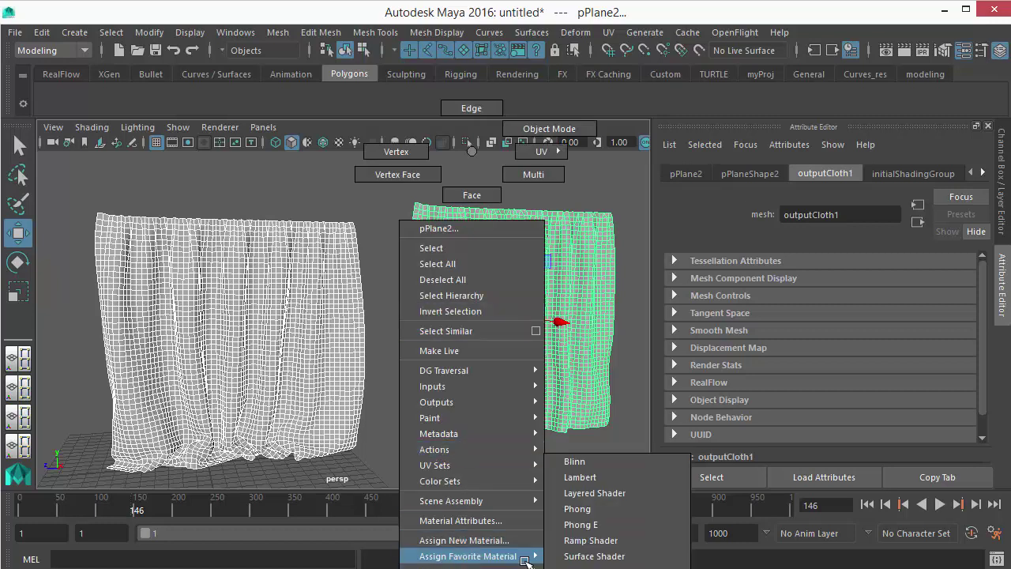
click(580, 478)
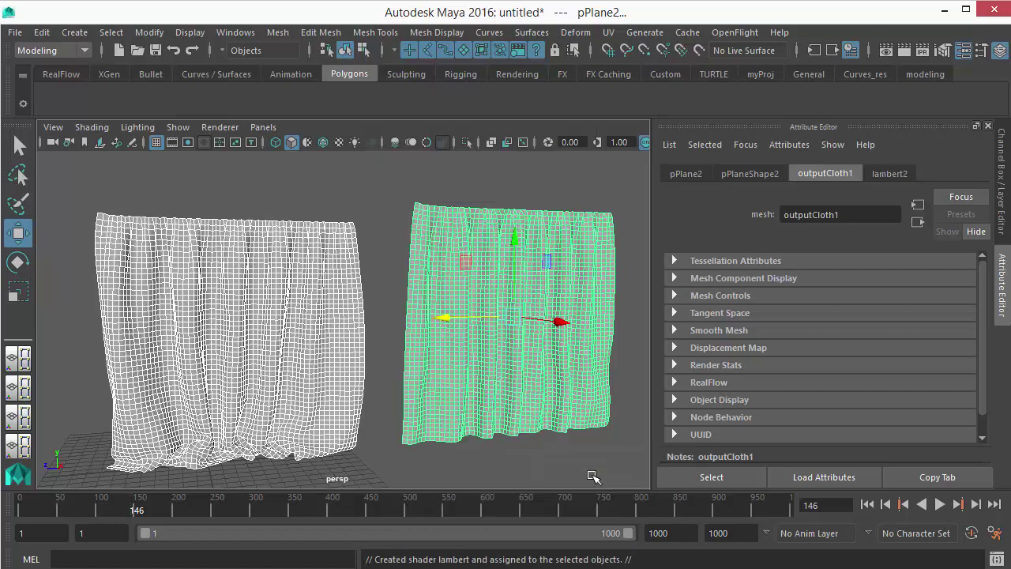
click(891, 177)
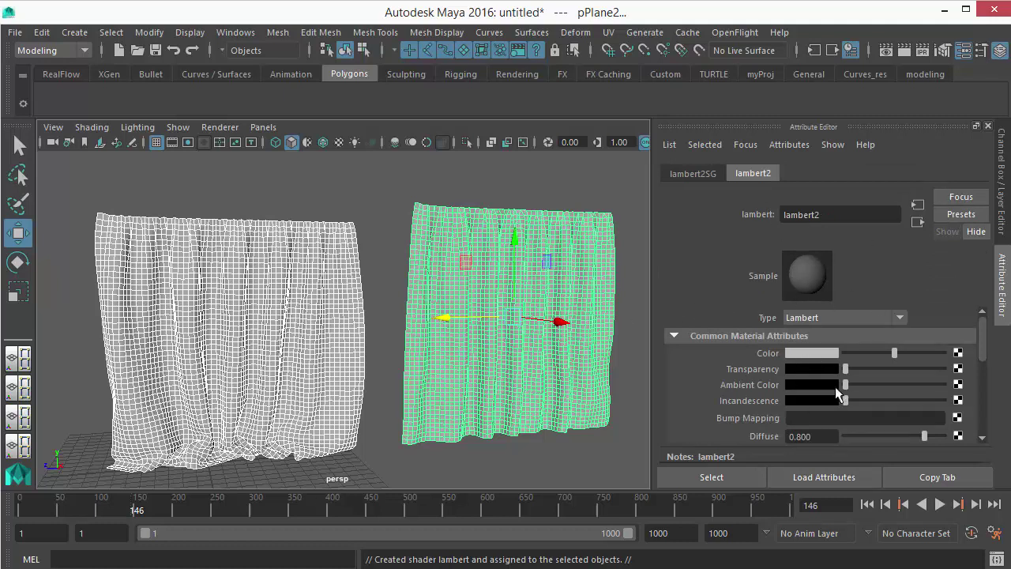
click(958, 353)
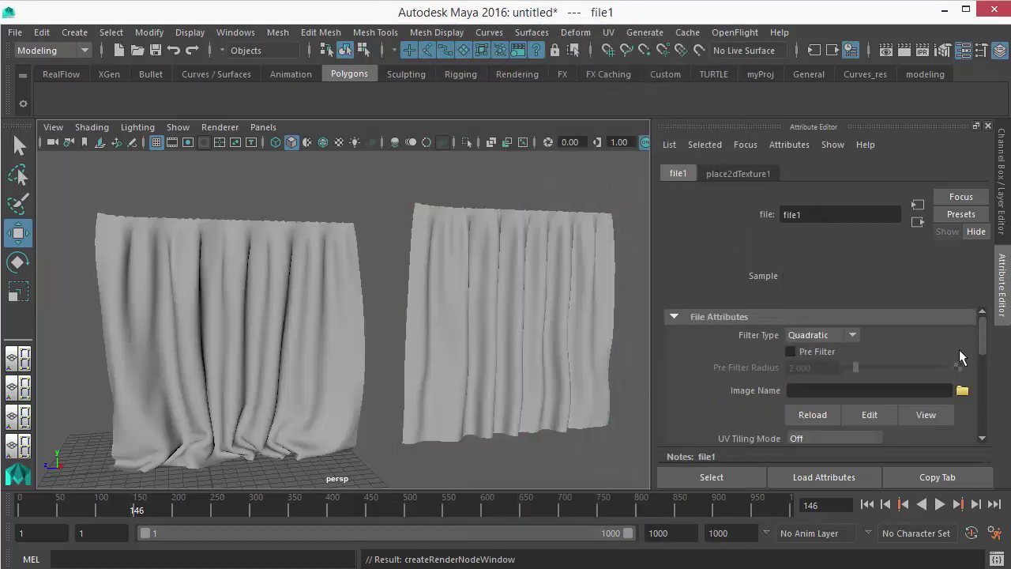
Step: Load 1-Yard-Black-Peony-font-b-Pattern-b-font-font-b-Knit-b-font-Jacquard-Polyester.jpg from F:\CLASS MATERIAL\3D Texturing Class Material\Texture Bank\Clothing as the File texture's image
click(963, 391)
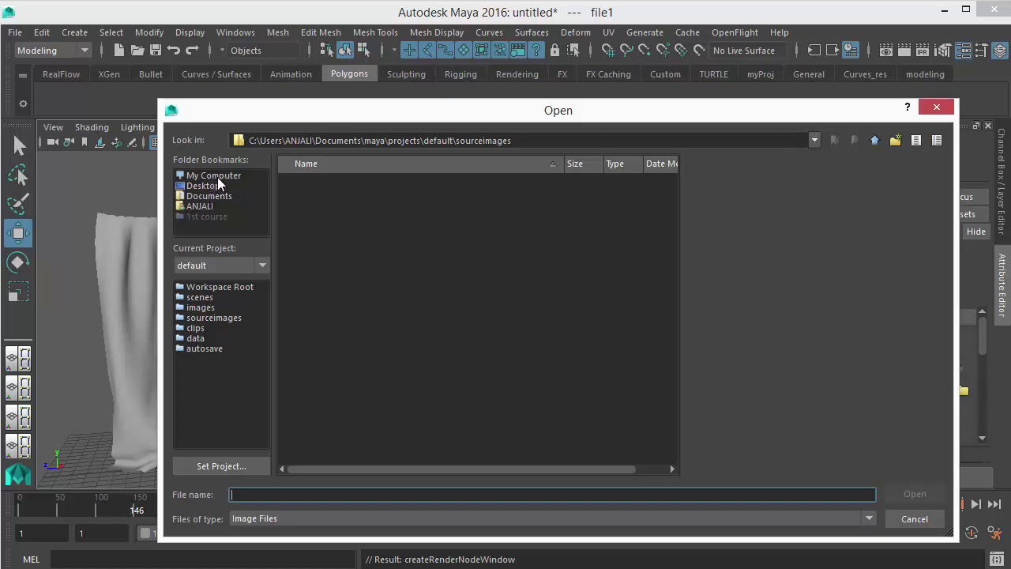
click(213, 176)
double_click(331, 220)
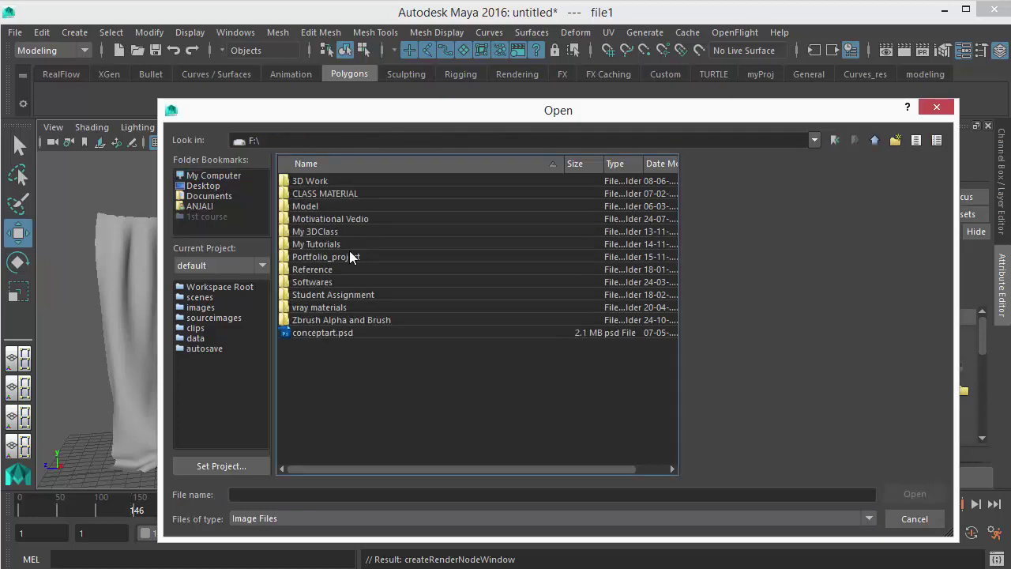
double_click(321, 195)
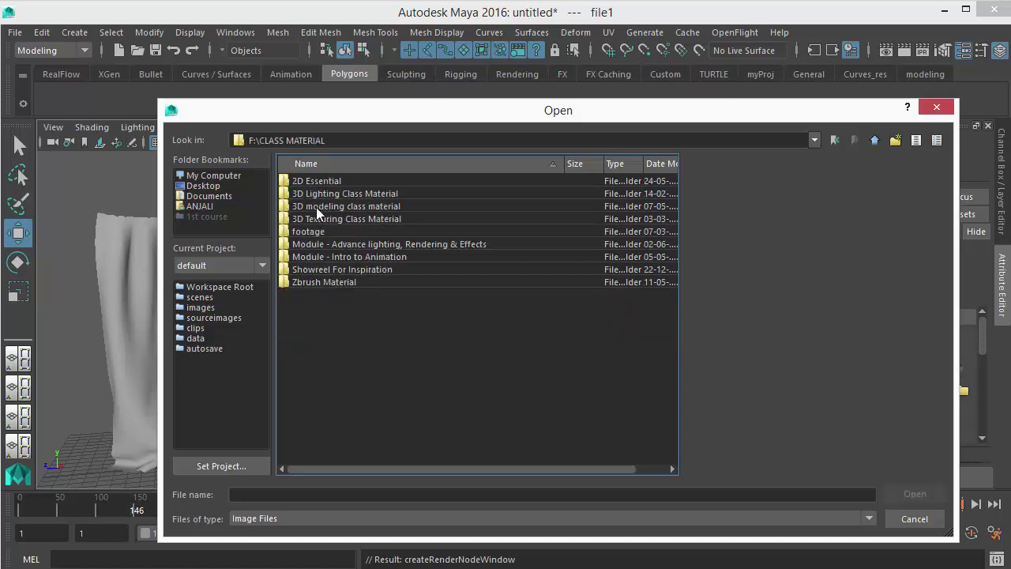
double_click(325, 220)
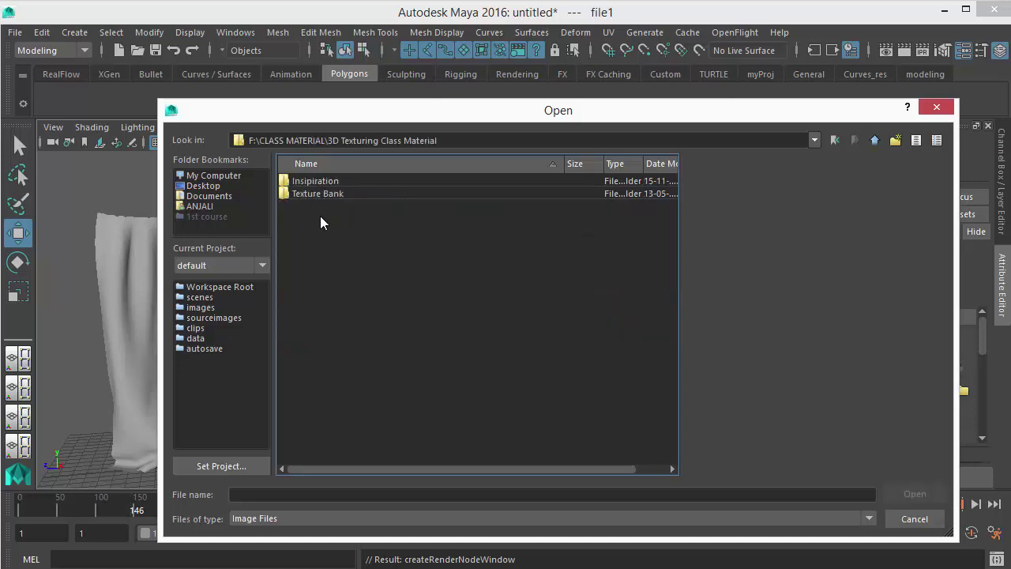
click(316, 194)
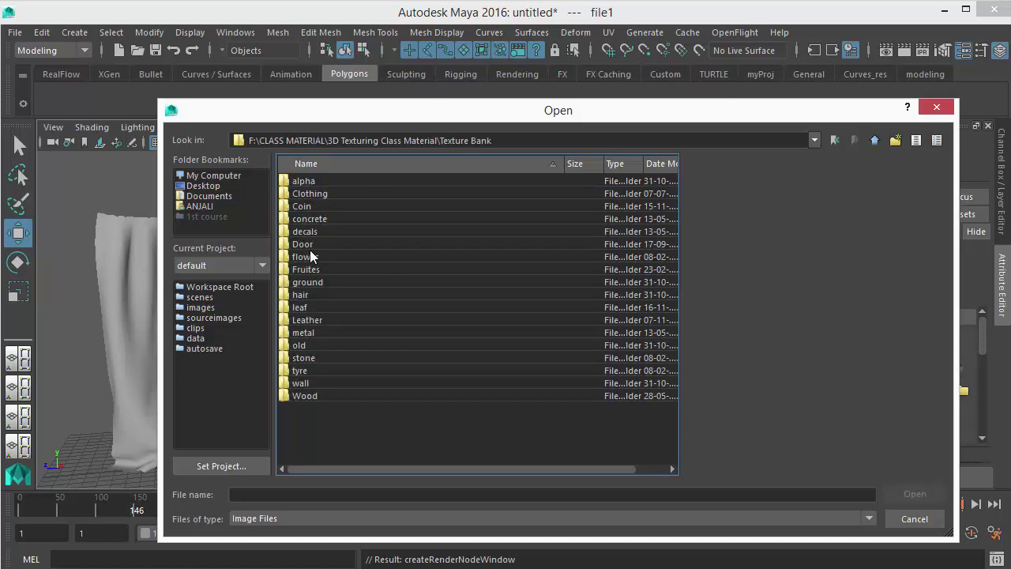
double_click(325, 194)
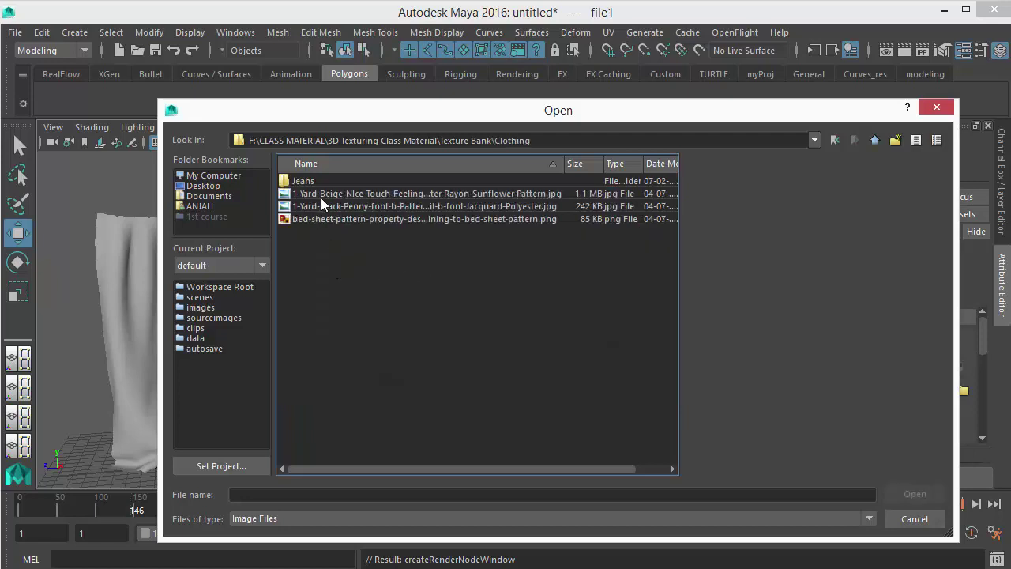
click(325, 207)
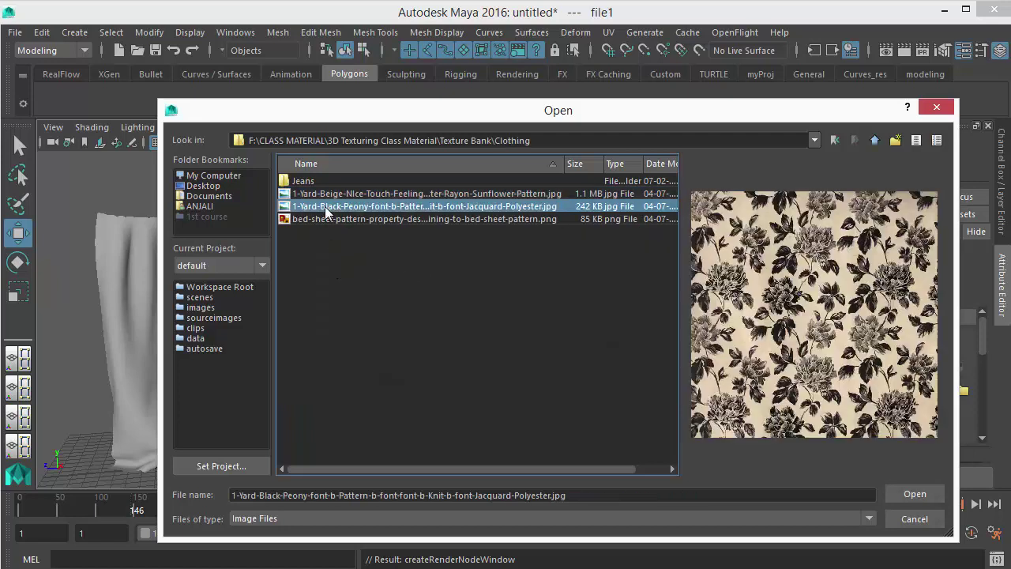
click(901, 496)
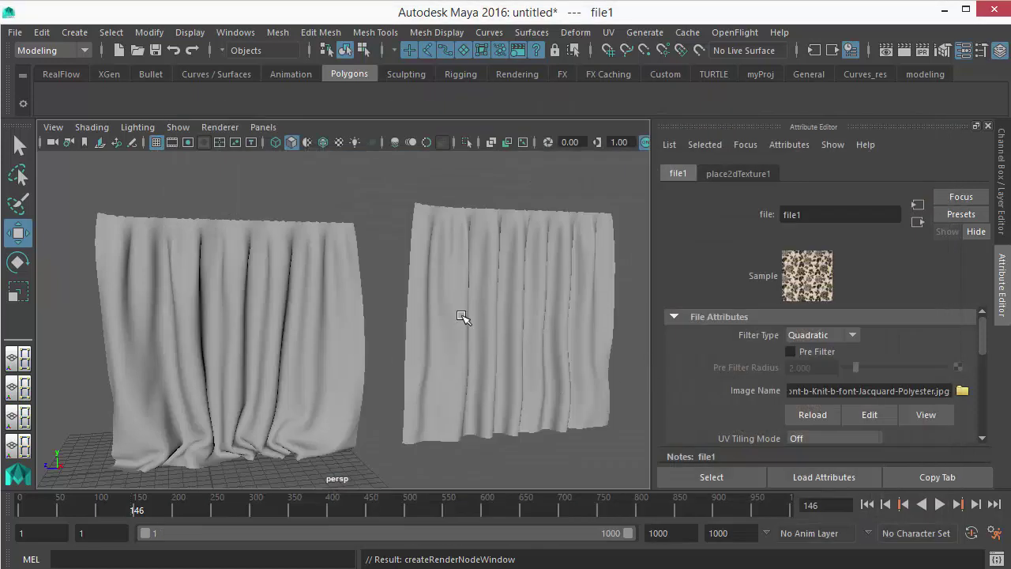
Step: Turn on textured shading in the perspective view and examine the floral pattern on the curtains
alt+right_drag(462, 316, 487, 339)
alt+middle_drag(487, 339, 395, 356)
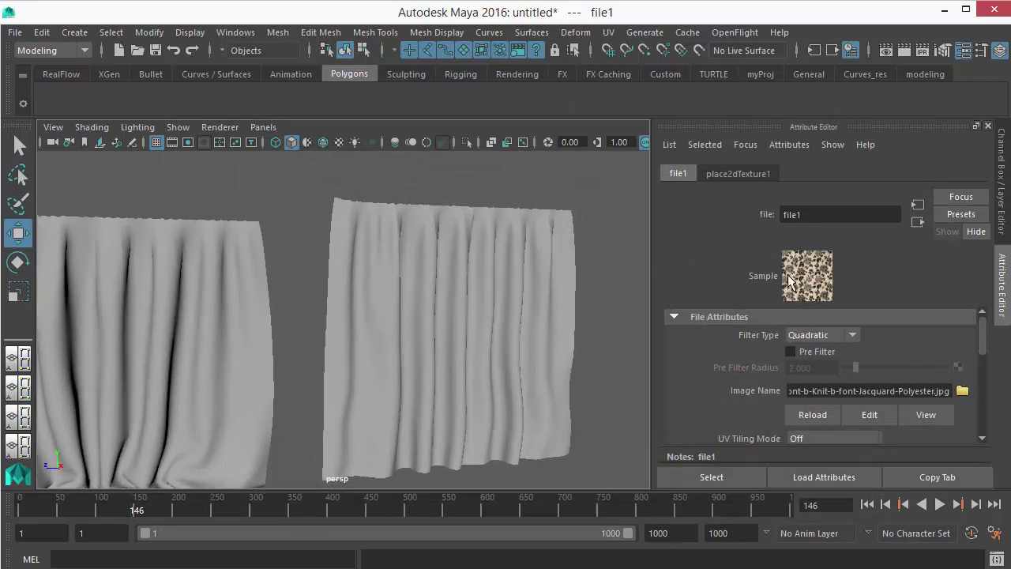
alt+right_drag(389, 317, 411, 329)
alt+drag(411, 330, 386, 325)
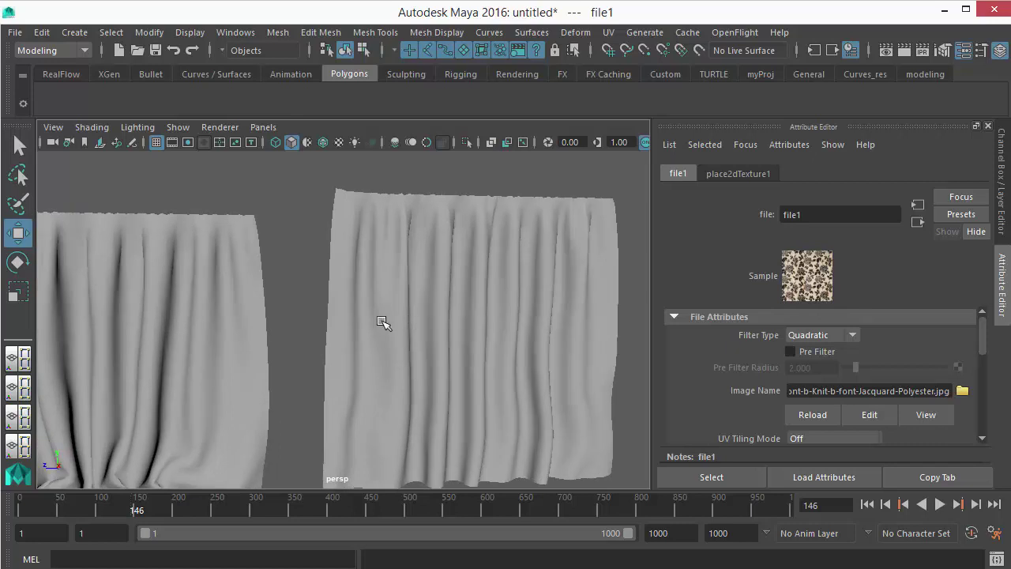
alt+right_drag(404, 347, 414, 349)
alt+middle_drag(395, 348, 283, 346)
scroll(405, 345, up, 2)
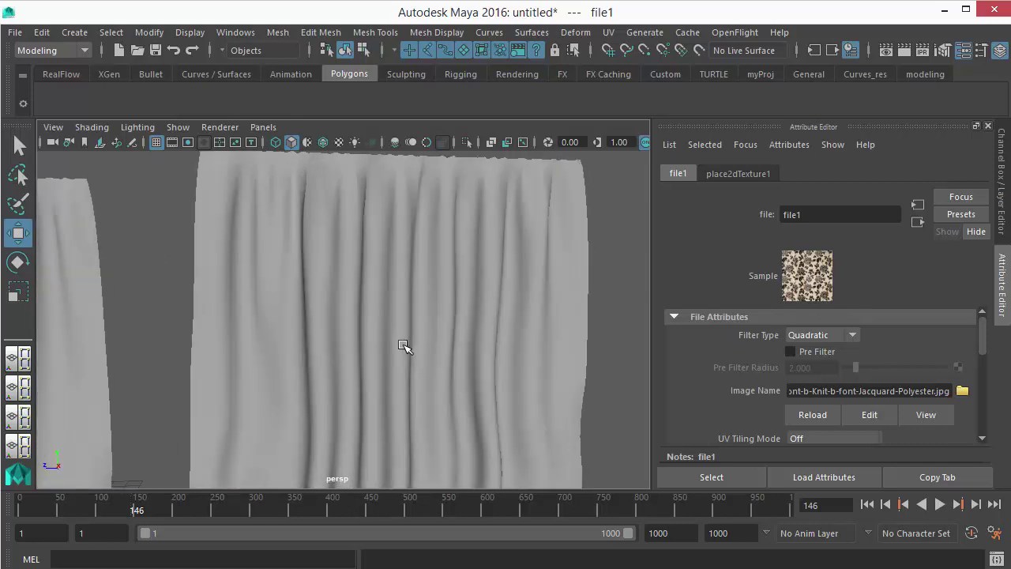
key(6)
scroll(327, 316, down, 2)
mouse_move(328, 316)
alt+mouse_down()
mouse_move(388, 350)
mouse_move(517, 377)
alt+mouse_up()
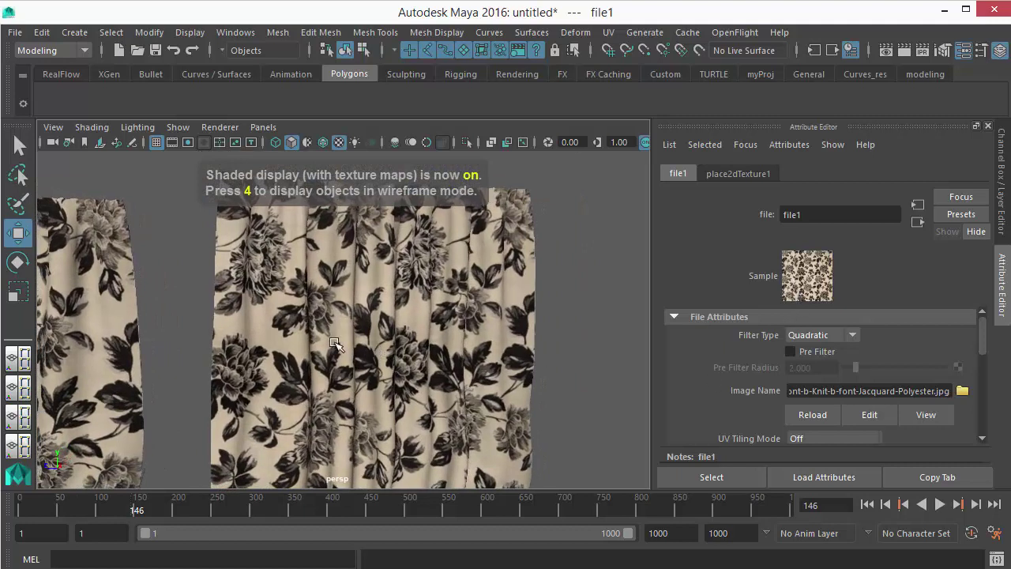
alt+right_drag(338, 346, 354, 388)
alt+drag(354, 389, 371, 388)
alt+right_drag(466, 334, 384, 327)
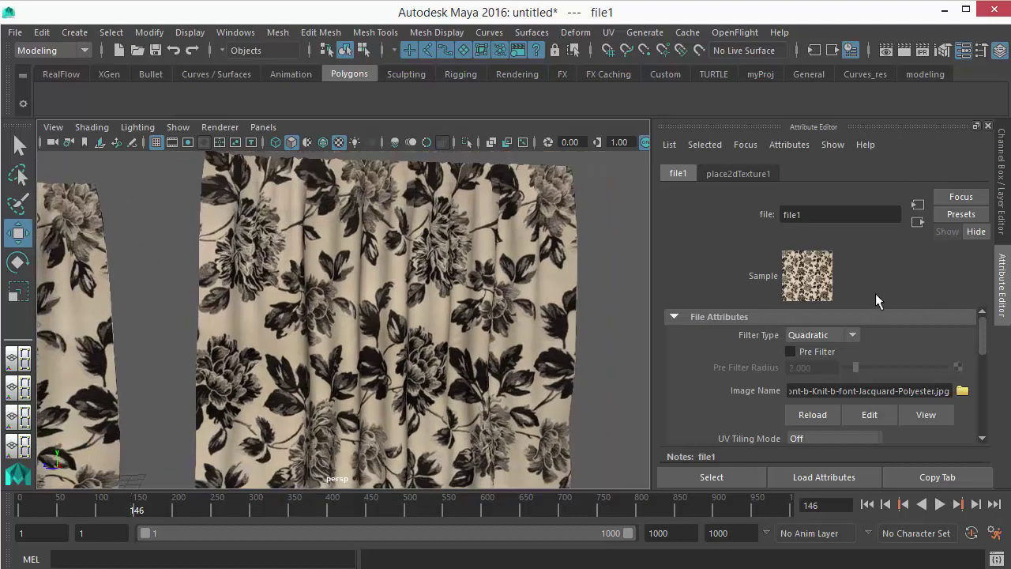
Step: Set the floral texture's Repeat UV to 2 in both directions and check the pattern scale on the curtains
click(741, 174)
scroll(802, 387, down, 2)
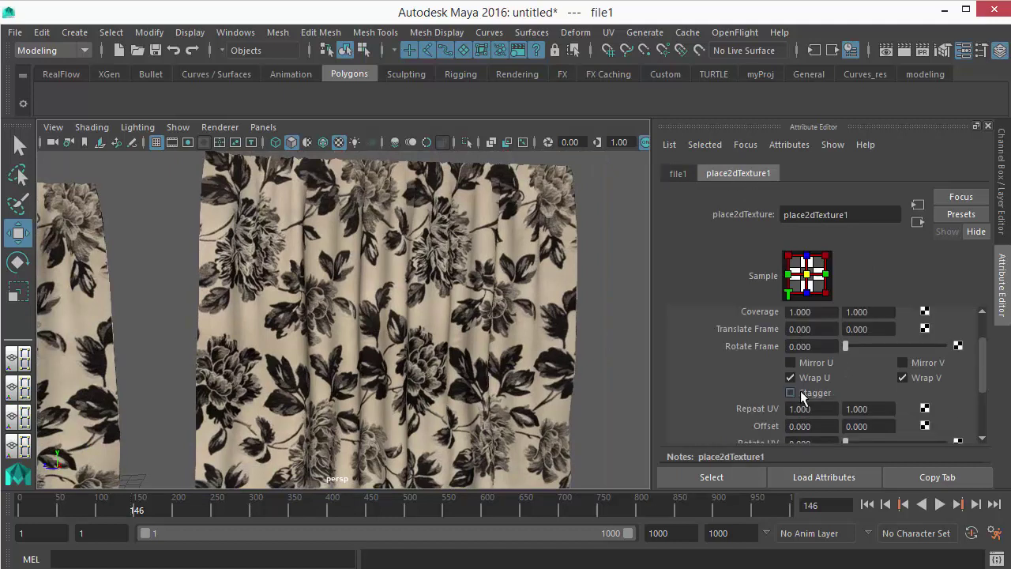
double_click(802, 408)
text(2)
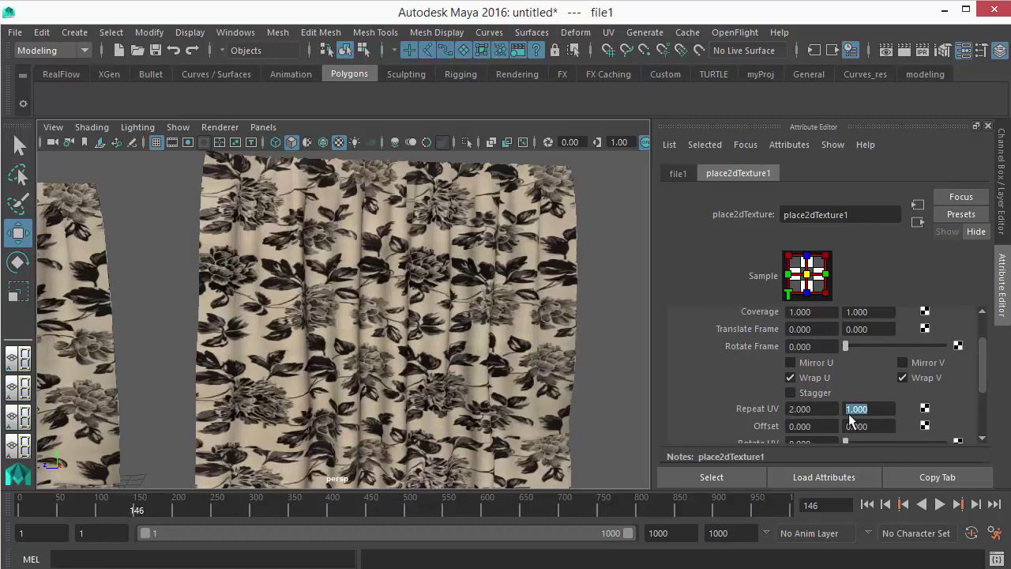
double_click(874, 410)
text(2)
key(Return)
alt+right_drag(402, 340, 316, 341)
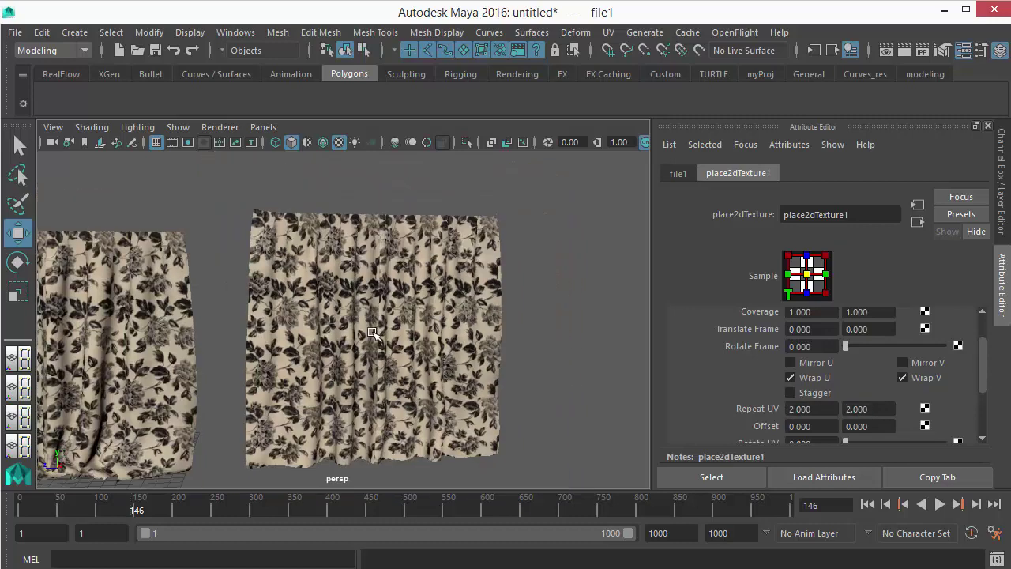
alt+drag(443, 347, 390, 364)
alt+right_drag(391, 363, 557, 375)
alt+drag(557, 375, 595, 384)
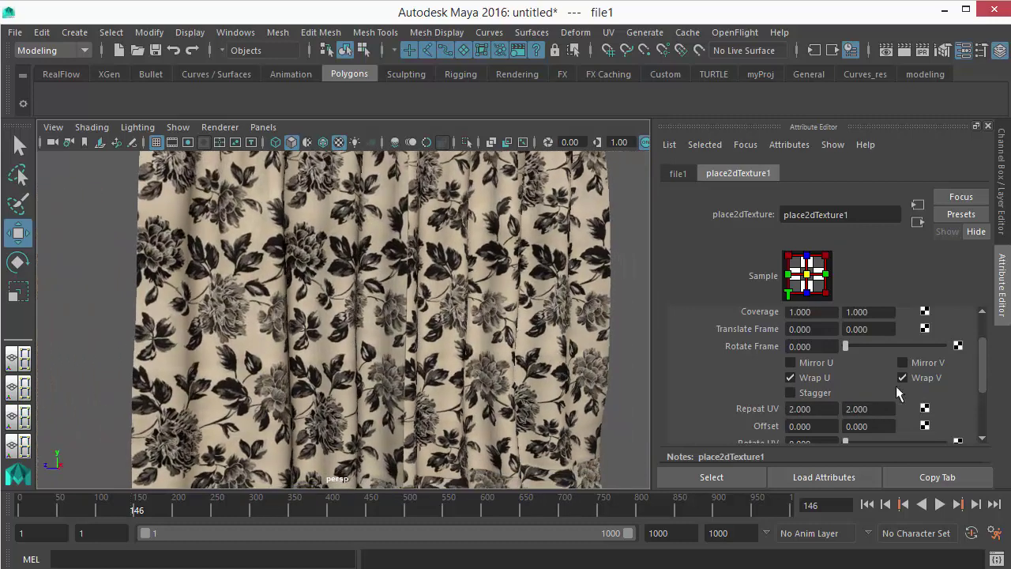
Step: Set the floral texture's Repeat UV to 4 in both directions and check the denser pattern on both curtains
double_click(835, 410)
text(4)
double_click(886, 411)
text(4)
key(Return)
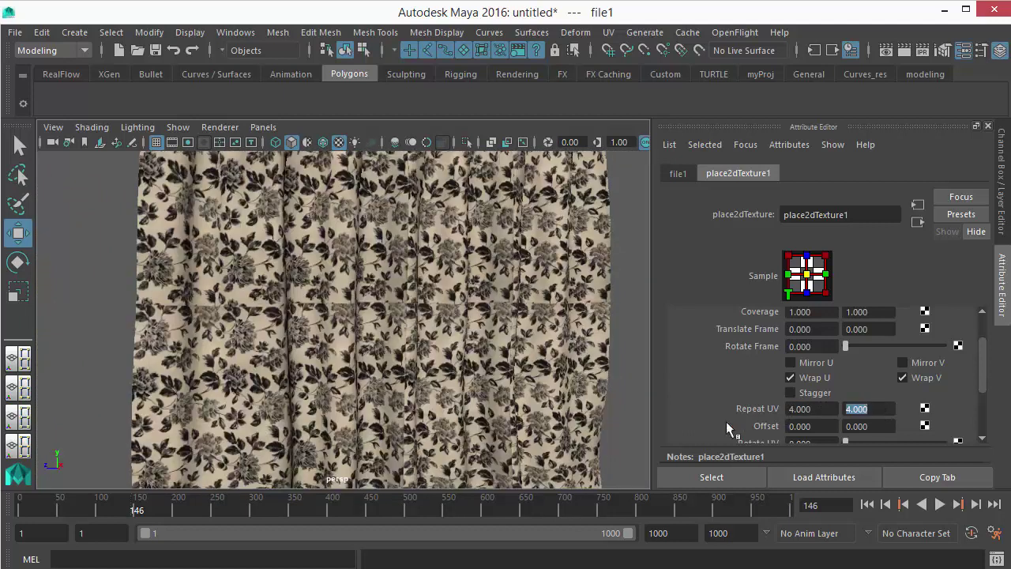
alt+right_drag(466, 365, 316, 332)
mouse_move(316, 331)
alt+mouse_down()
mouse_move(276, 330)
mouse_move(253, 345)
mouse_move(304, 341)
alt+mouse_up()
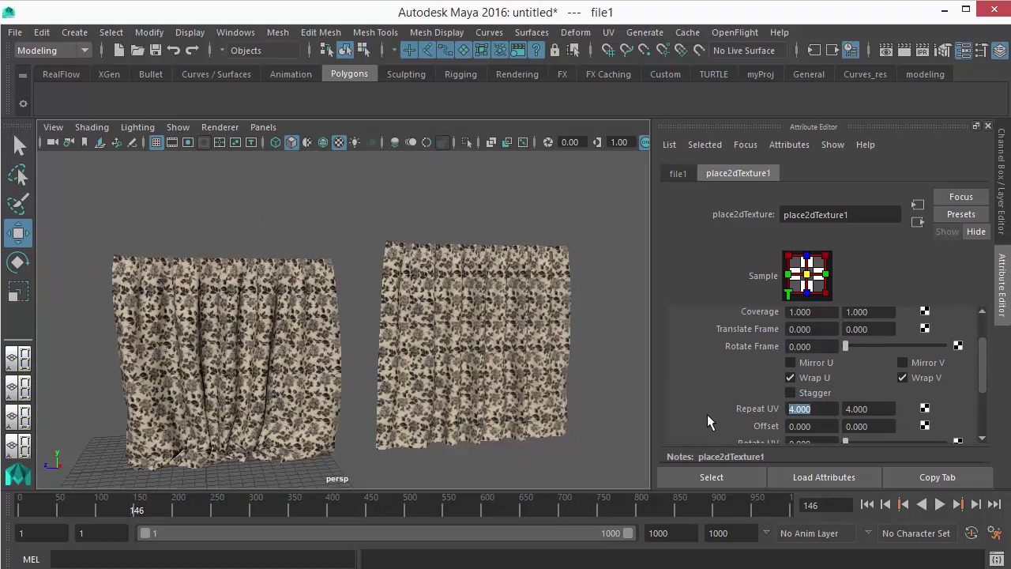
Step: Restore the floral texture's Repeat UV to 1 in both directions and leave the curtains deselected
scroll(707, 413, up, 2)
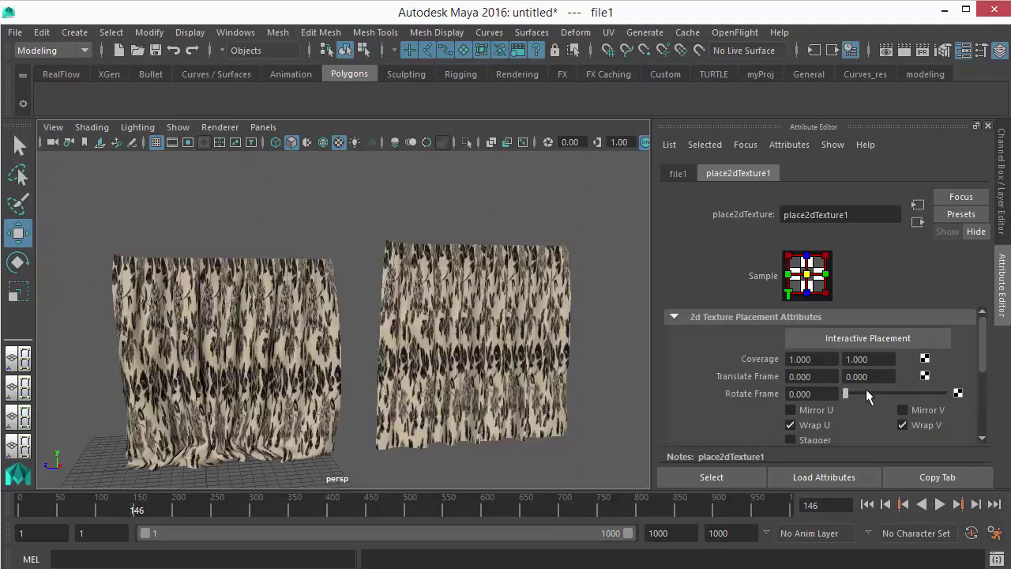
scroll(867, 396, down, 2)
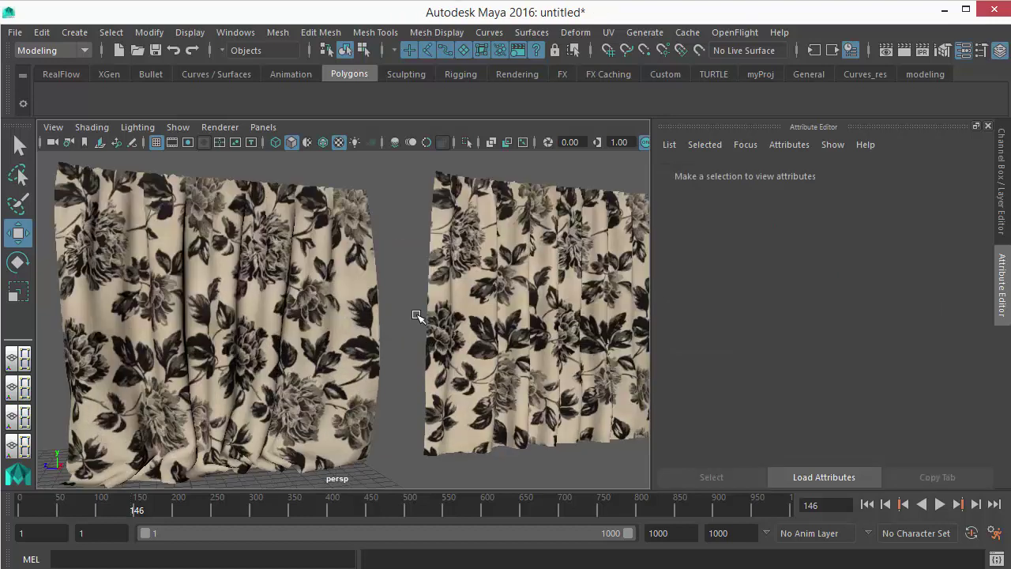
click(463, 342)
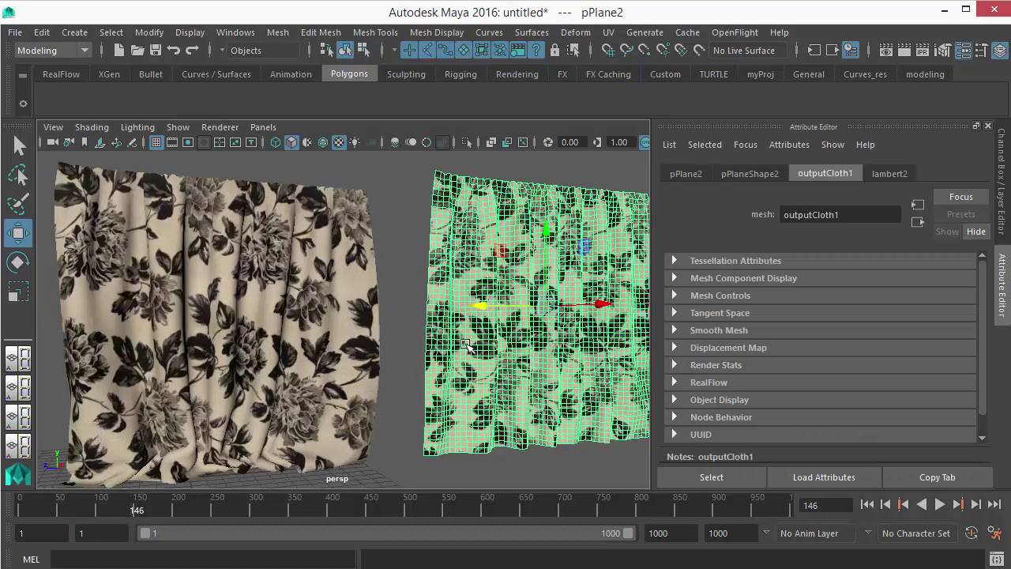
click(408, 341)
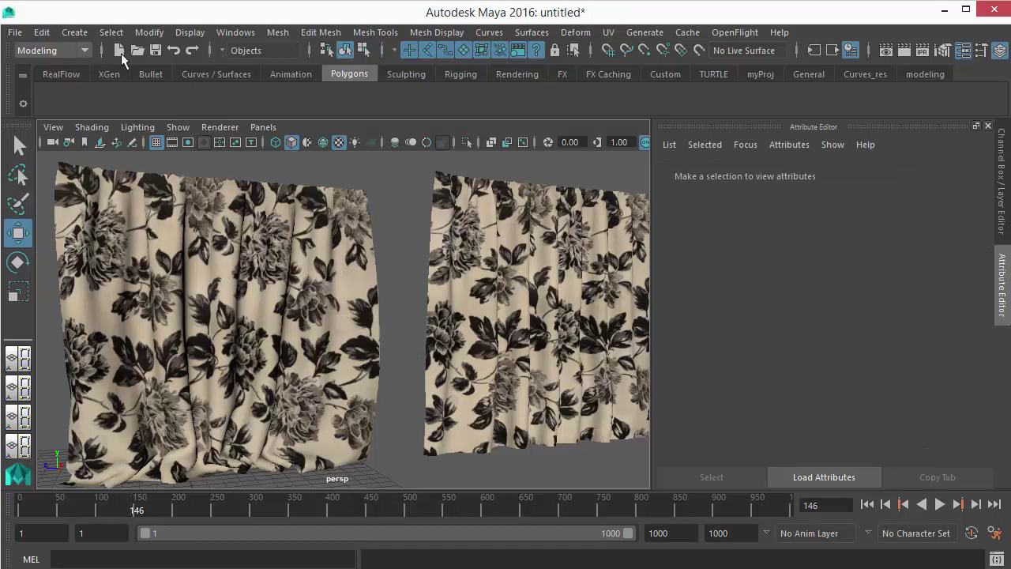